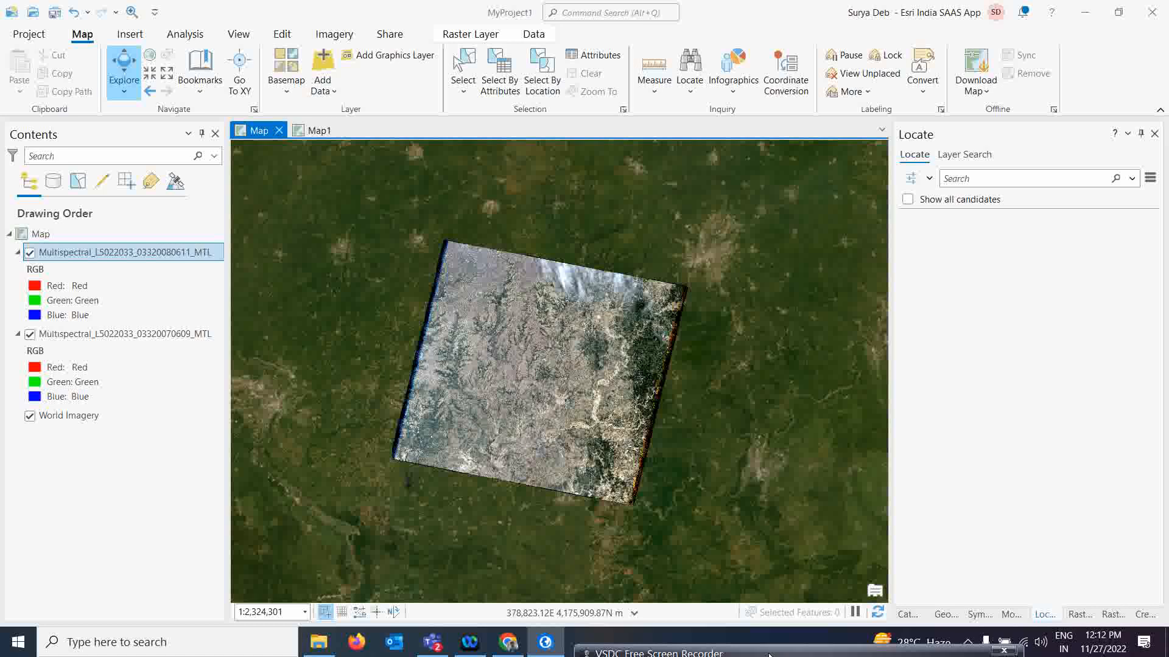
Compare the 20080611 and 20070609 multispectral images by switching the upper layer's visibility off and on
mouse_move(768, 653)
mouse_down()
mouse_move(770, 631)
mouse_move(768, 643)
mouse_up()
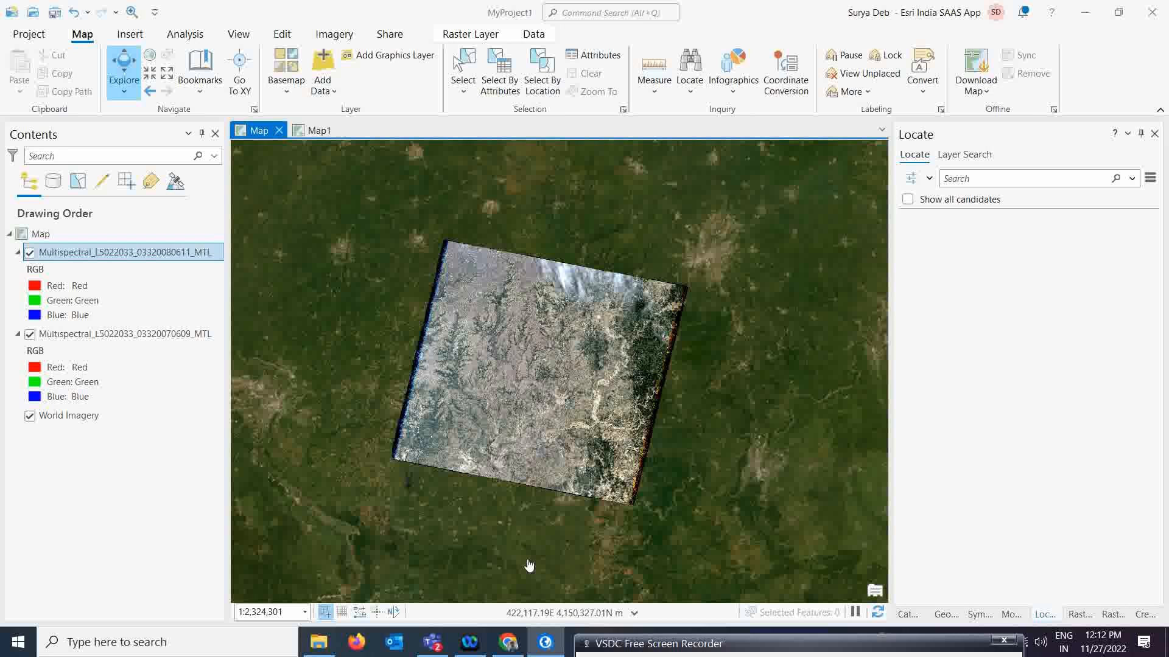
scroll(582, 383, up, 2)
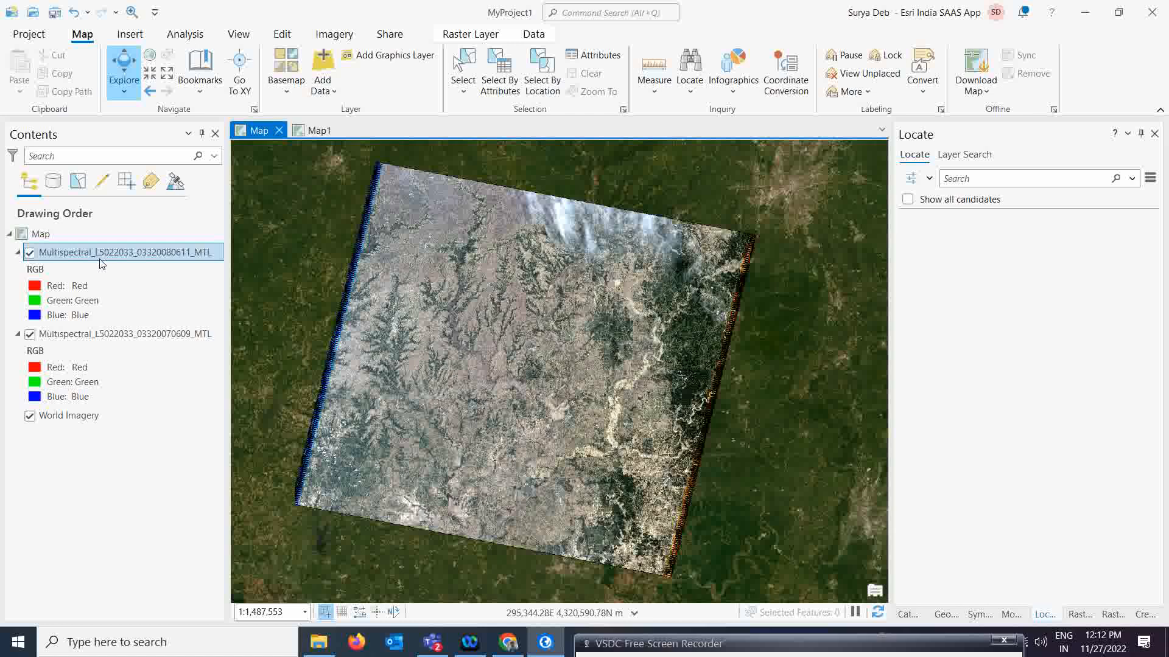
click(29, 254)
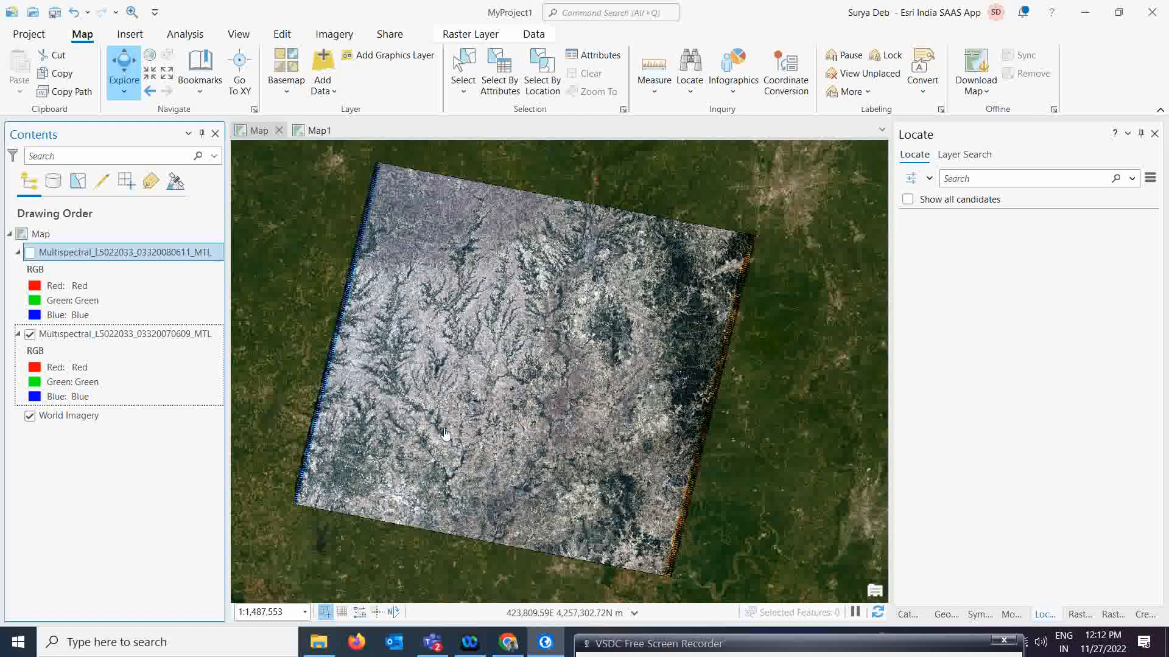
click(29, 254)
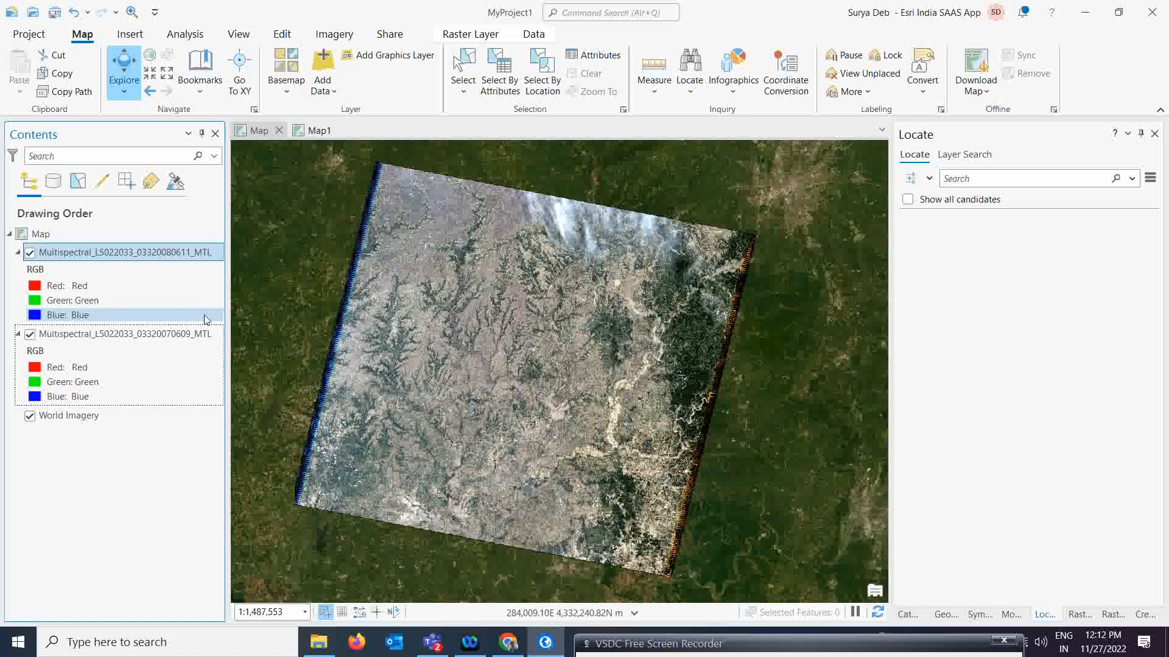
click(30, 255)
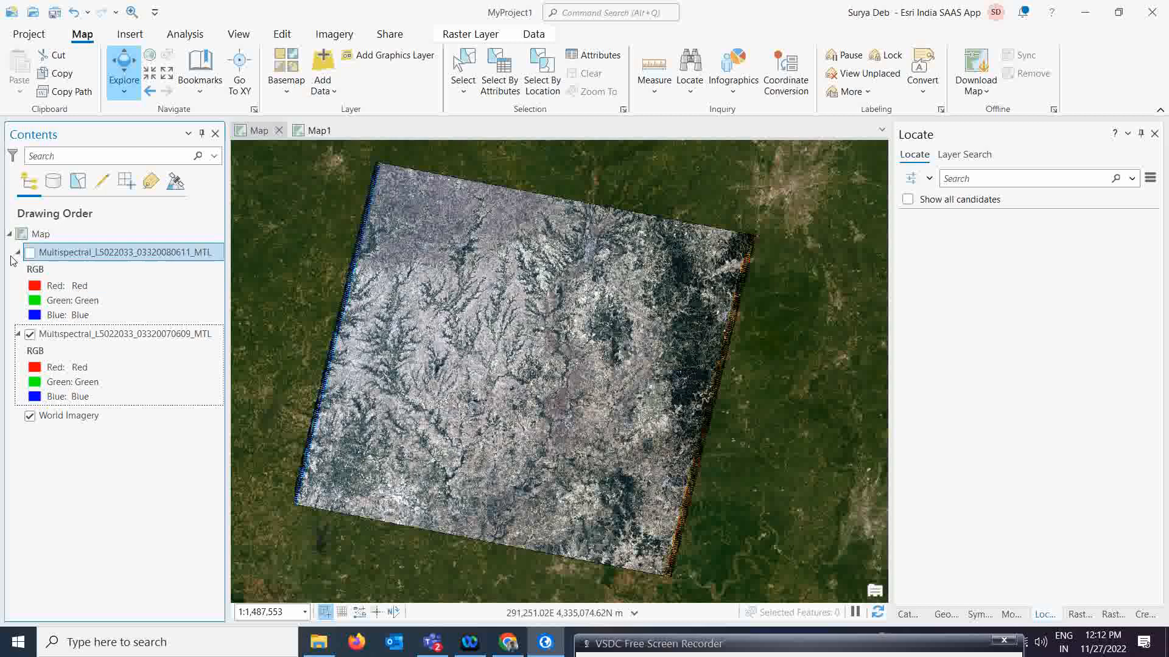
click(30, 252)
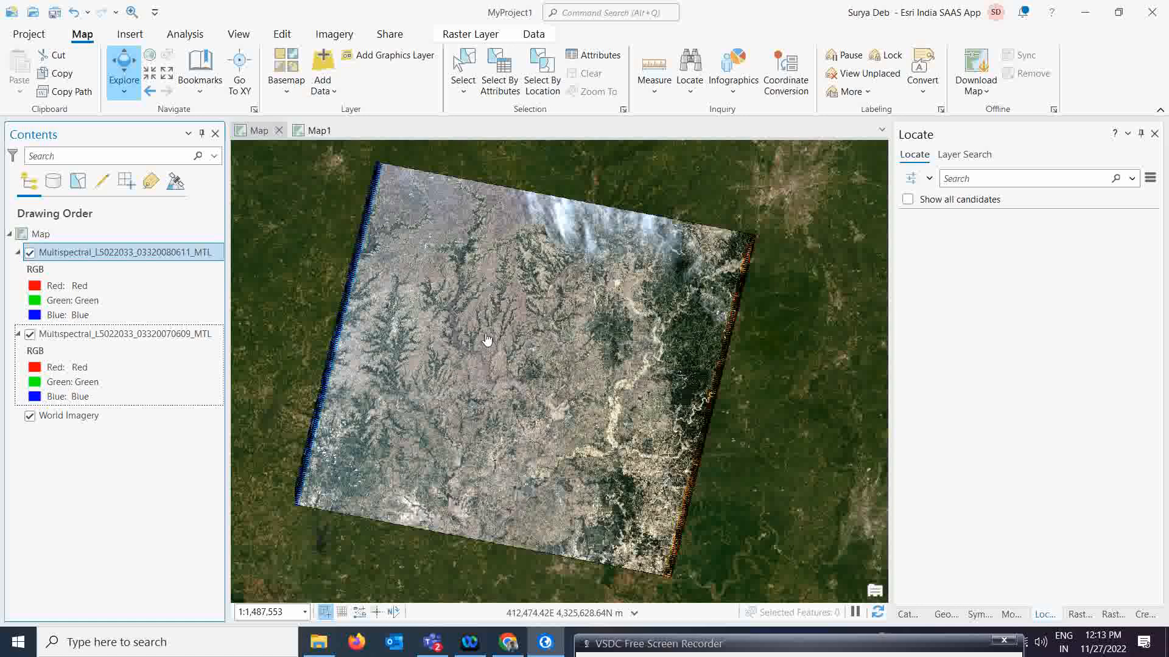
Apply the Color Infrared band combination to the 20080611 multispectral layer
click(34, 287)
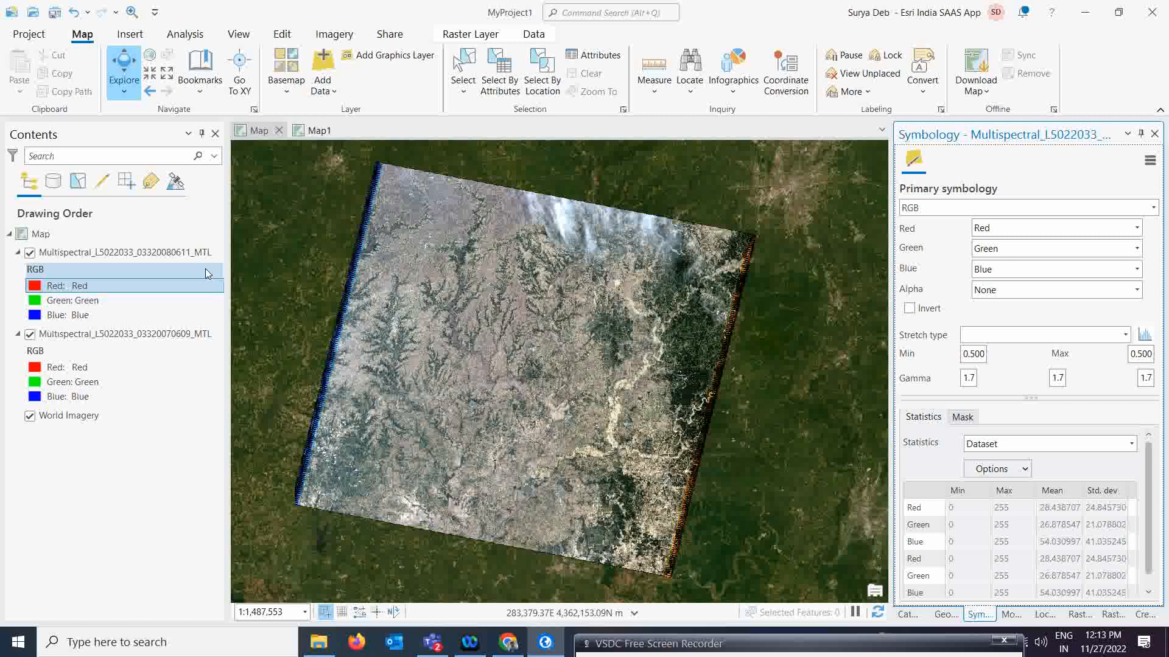
click(1136, 228)
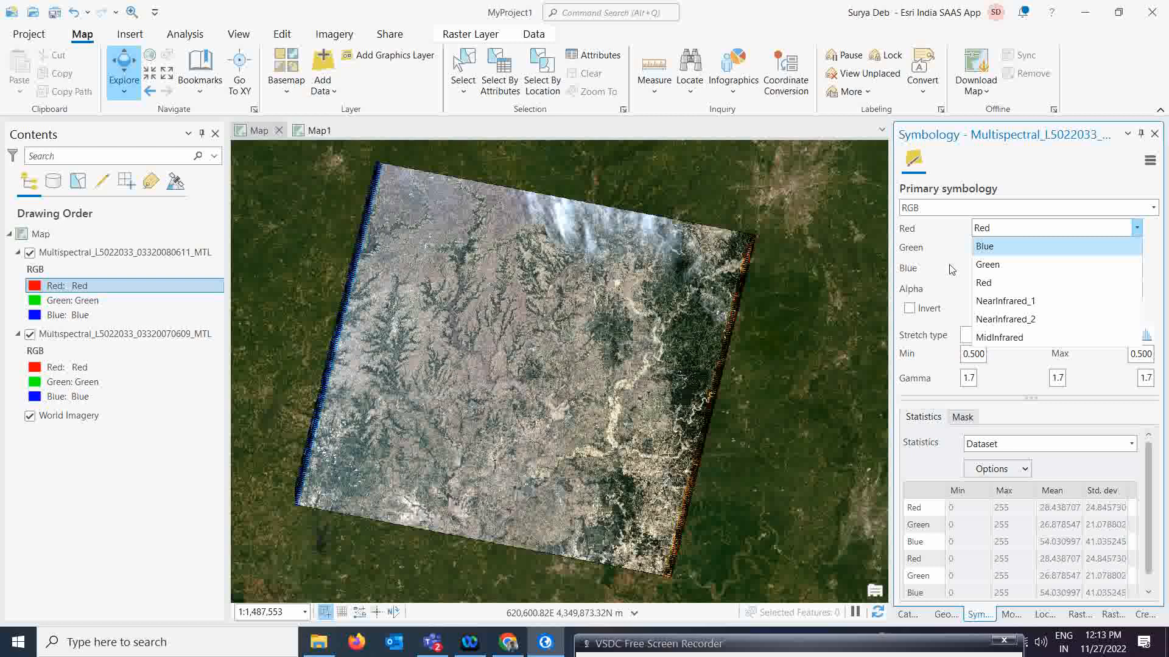
click(1092, 168)
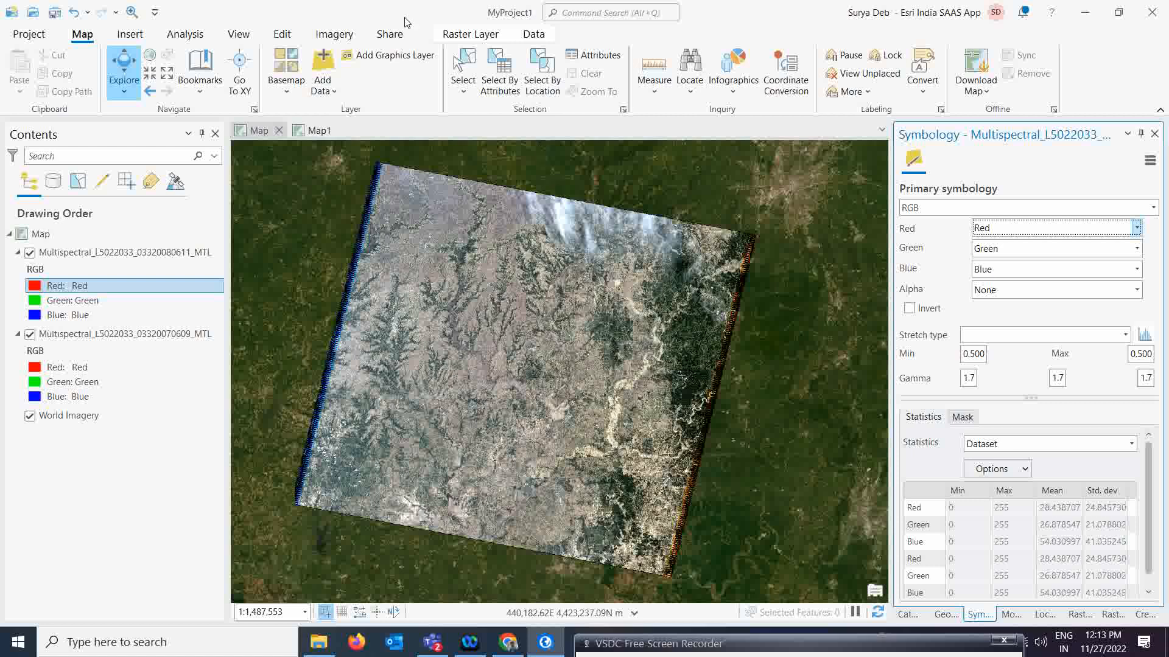
click(469, 35)
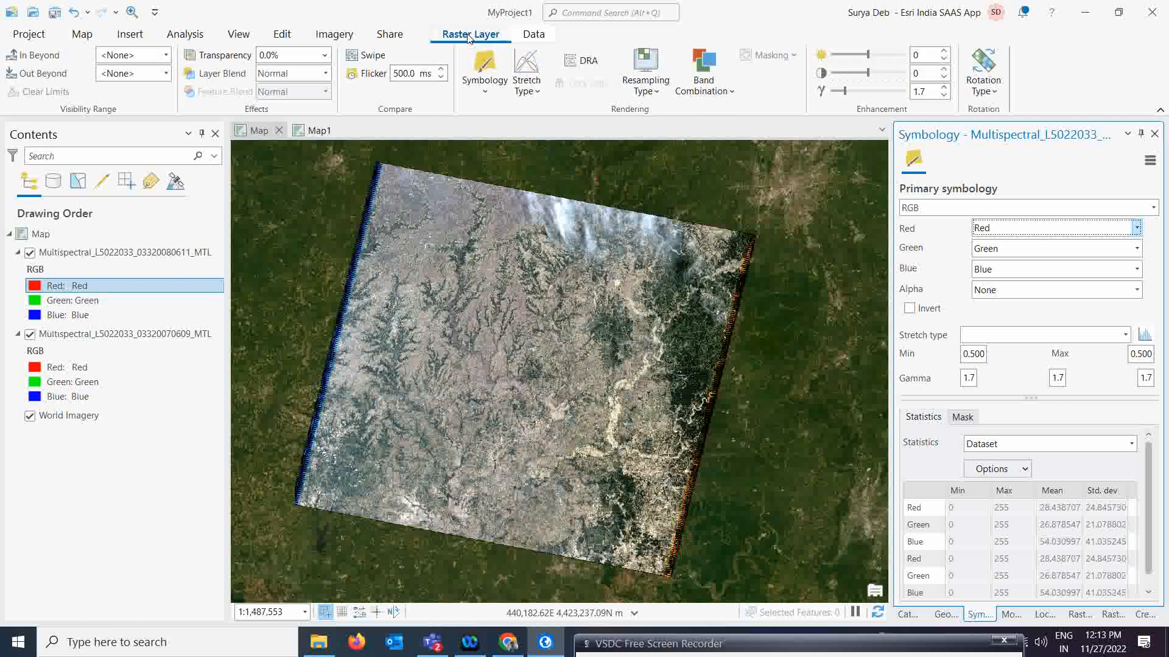
click(719, 92)
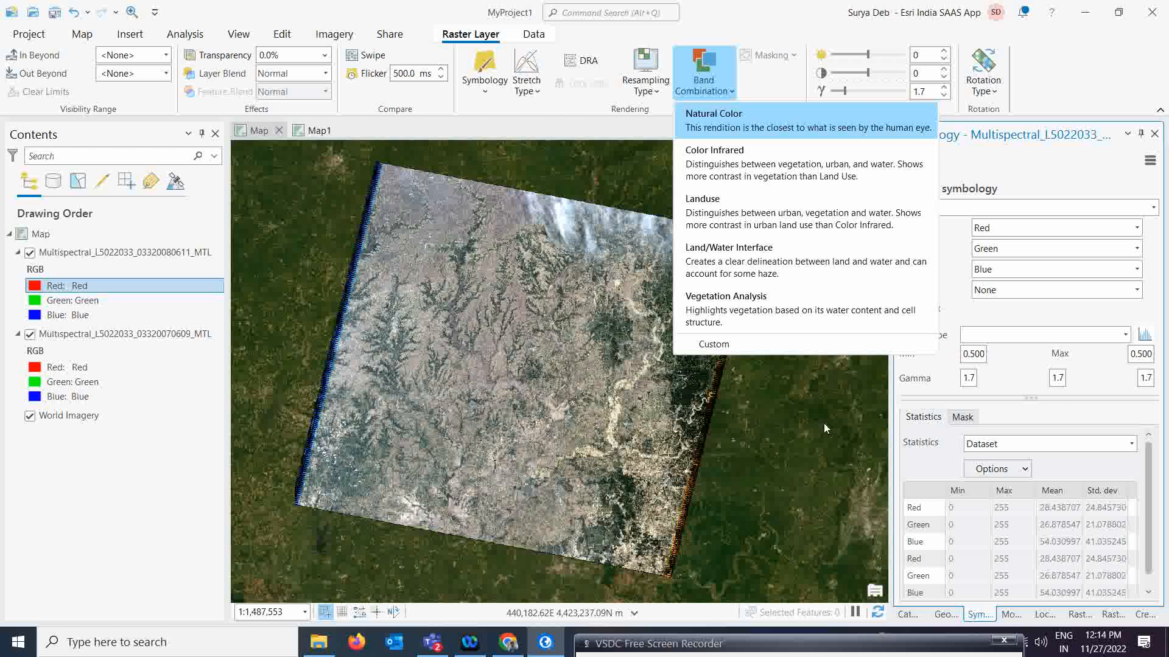
click(740, 166)
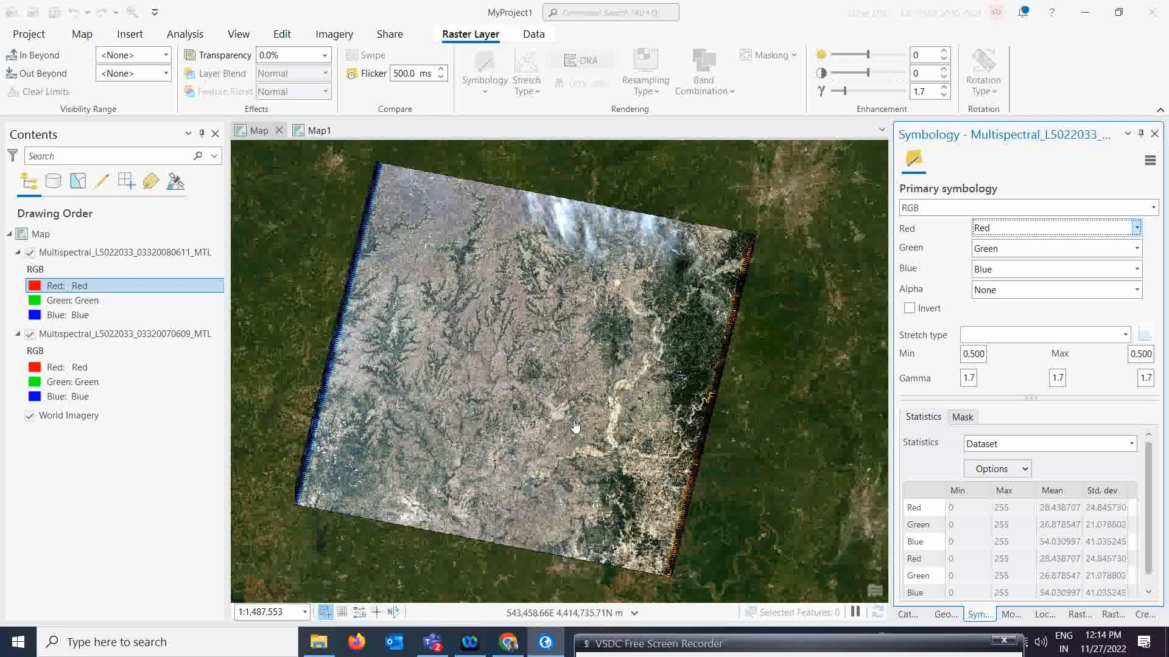
click(95, 253)
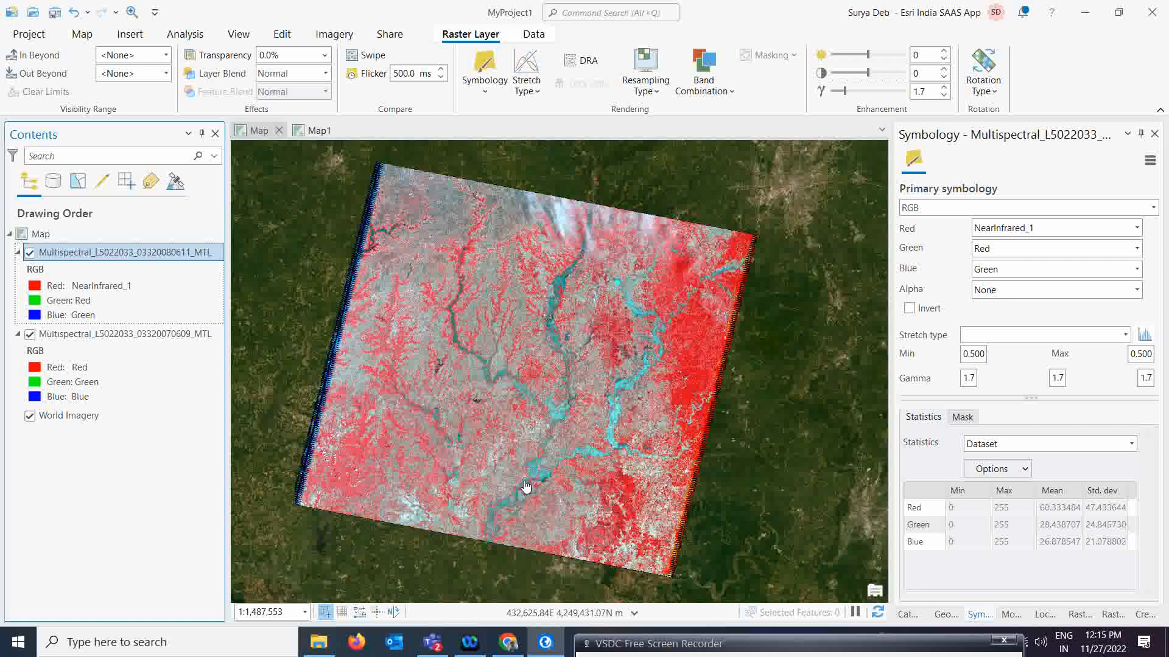
Hide the 20080611 layer, apply the Color Infrared band combination to the 20070609 multispectral layer, and show the hidden layer again
click(30, 252)
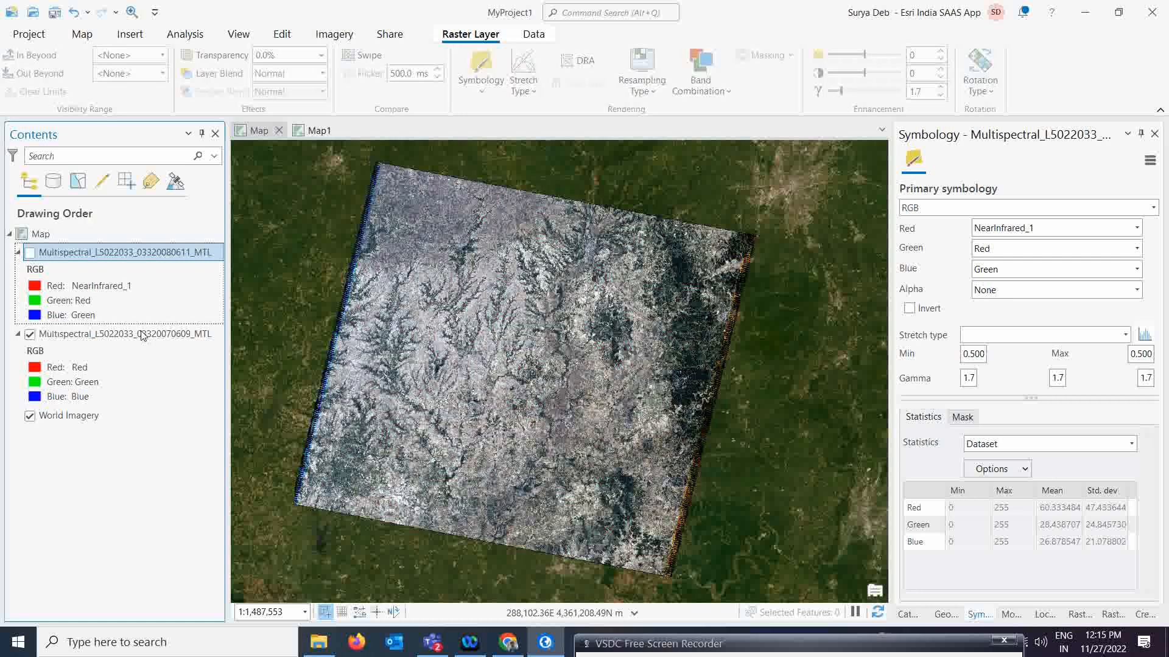
click(142, 336)
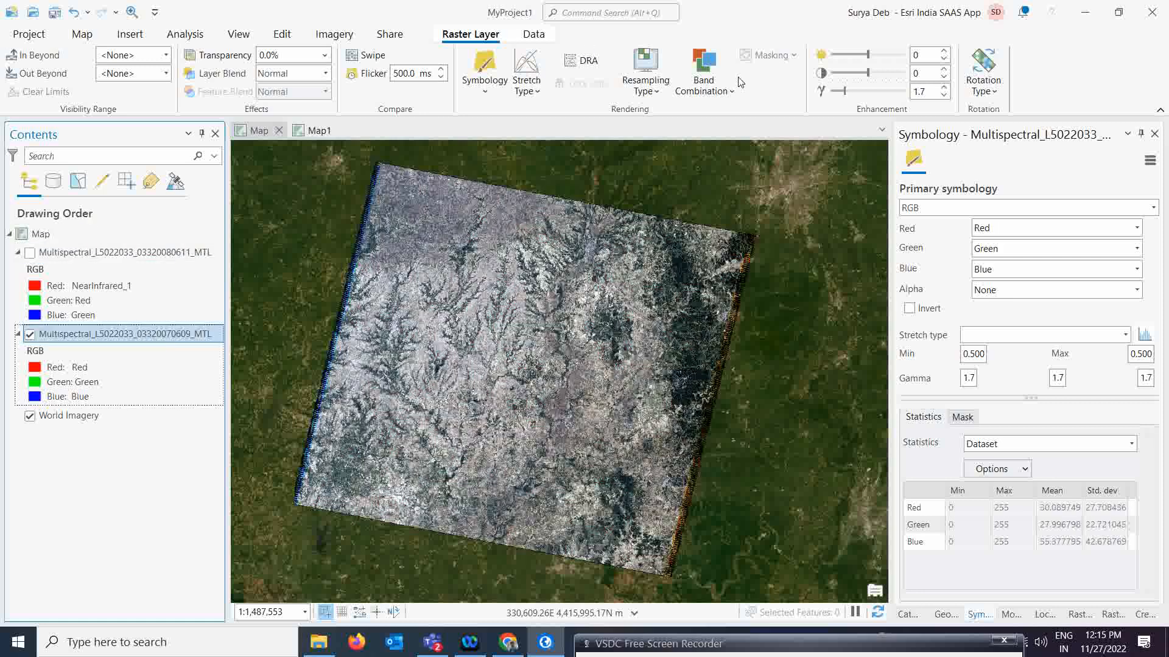
click(722, 90)
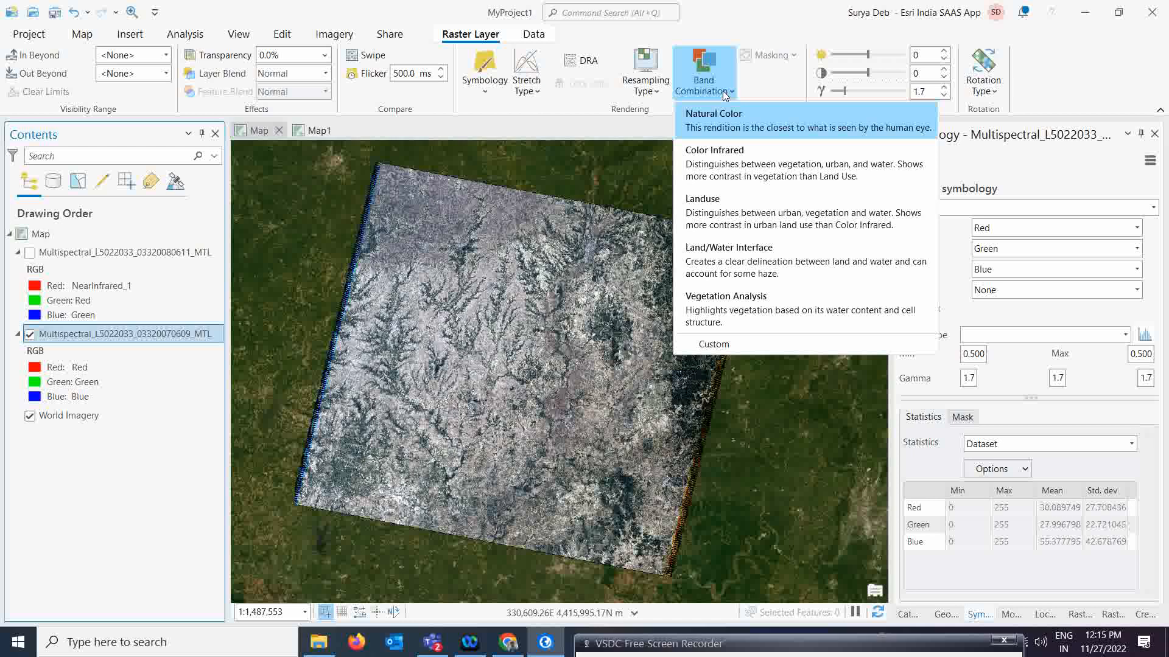
click(735, 175)
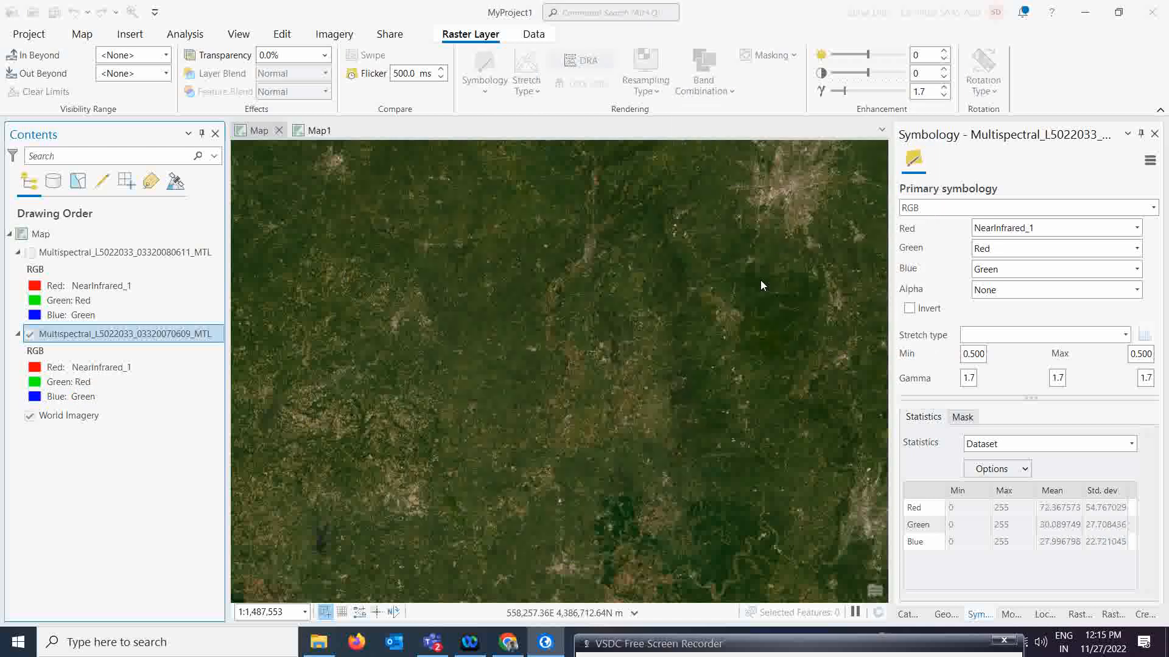
click(29, 252)
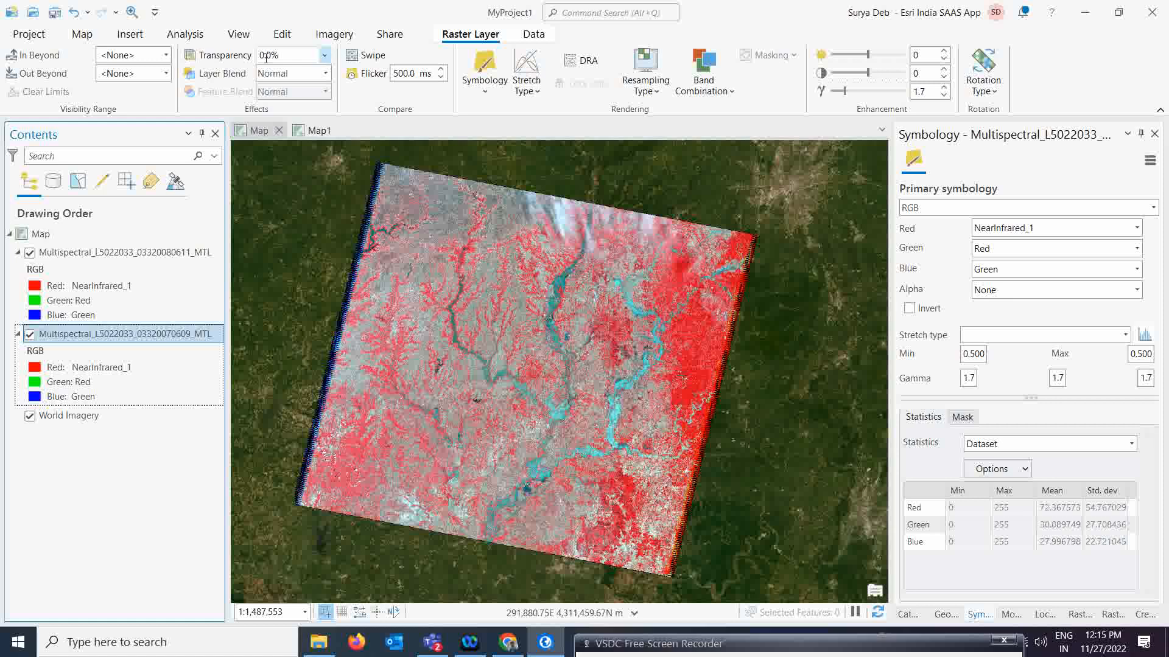
Set the transparency of the 20070609 multispectral layer to 20.2% and of the 20080611 layer to 0%
click(324, 56)
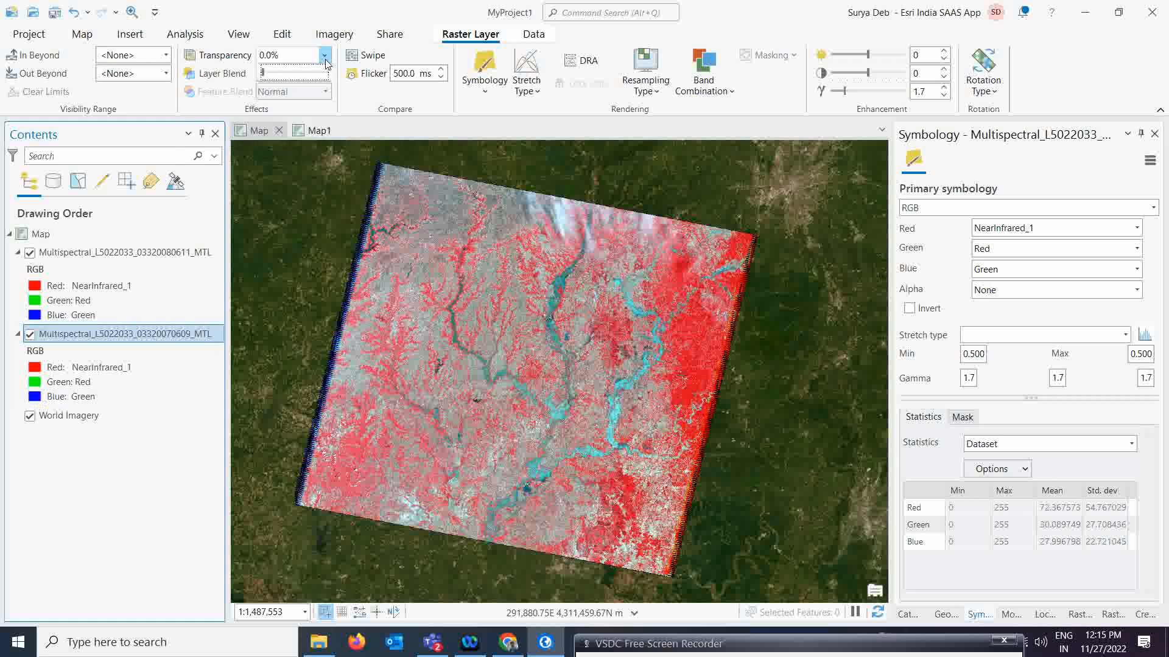
mouse_move(262, 72)
mouse_down()
mouse_move(300, 79)
mouse_move(276, 77)
mouse_up()
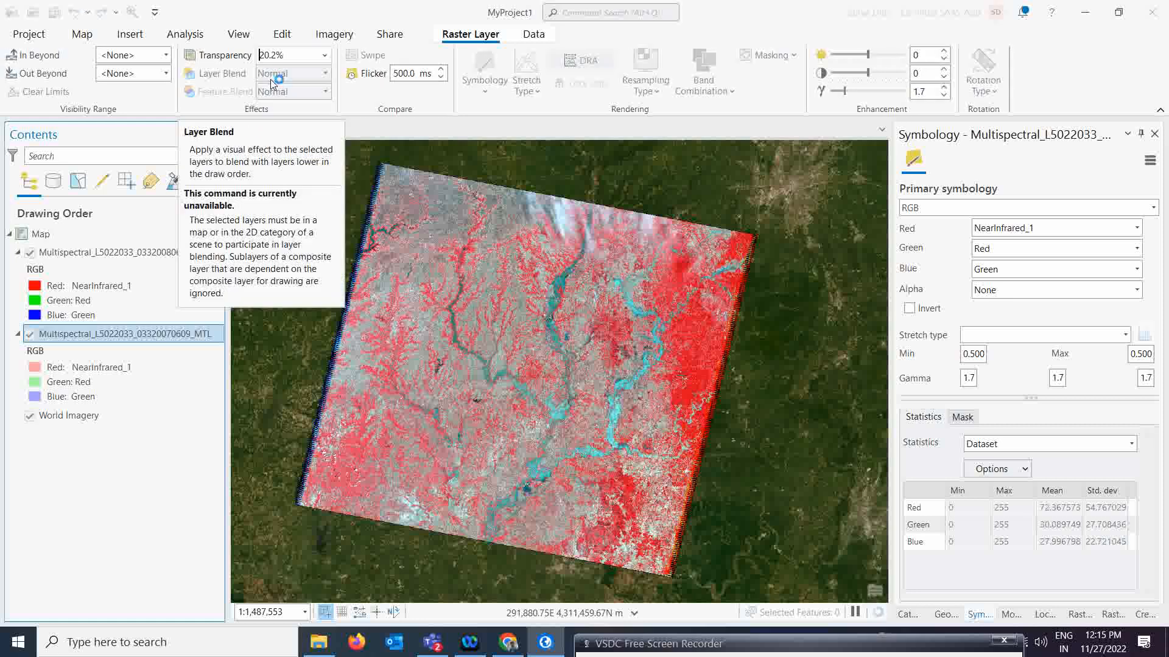
click(87, 251)
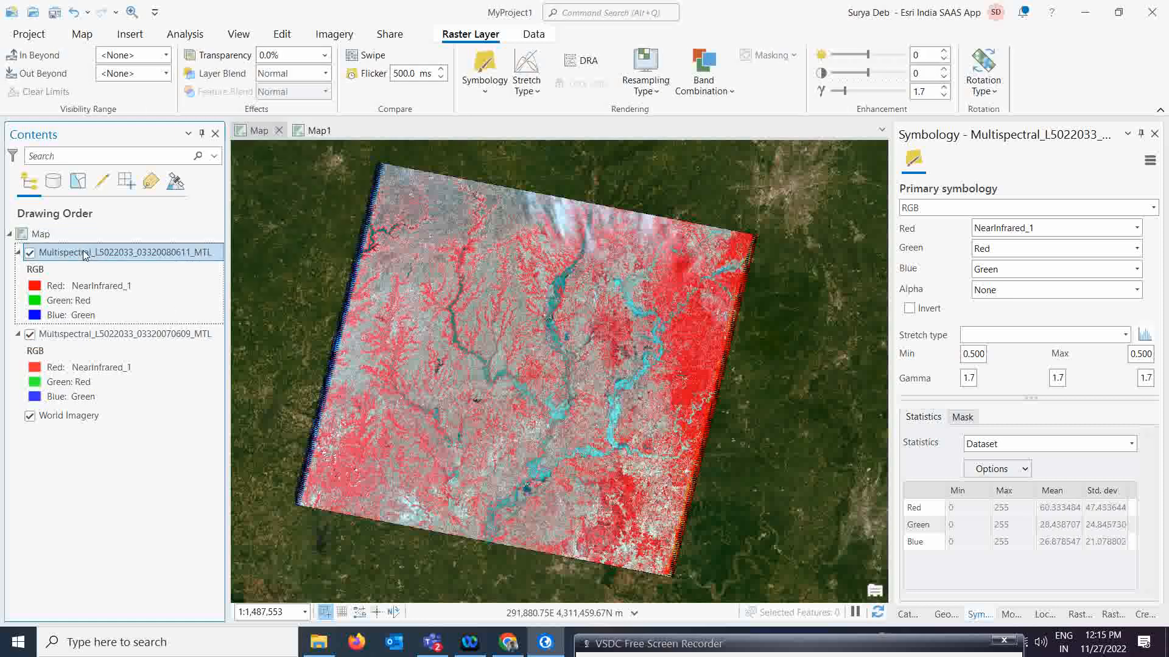
click(324, 56)
mouse_move(262, 73)
mouse_down()
mouse_move(329, 89)
mouse_move(259, 90)
mouse_up()
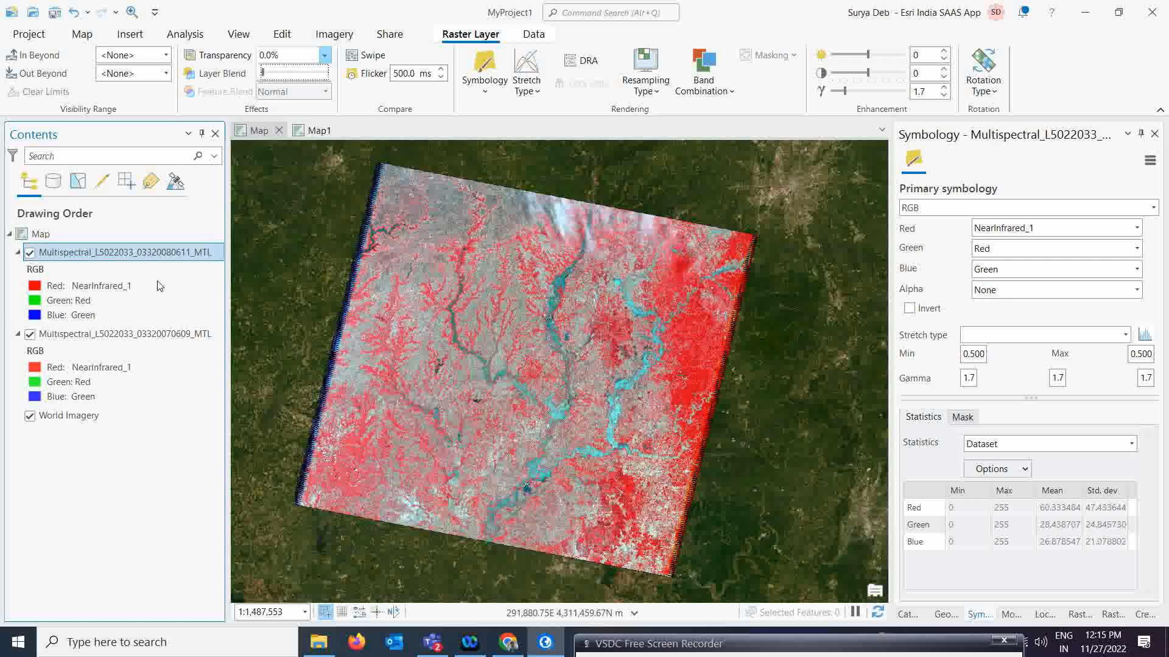
Hide the 20080611 layer and set the 20070609 layer's red, green and blue channels to MidInfrared, NearInfrared_1 and Red
click(31, 254)
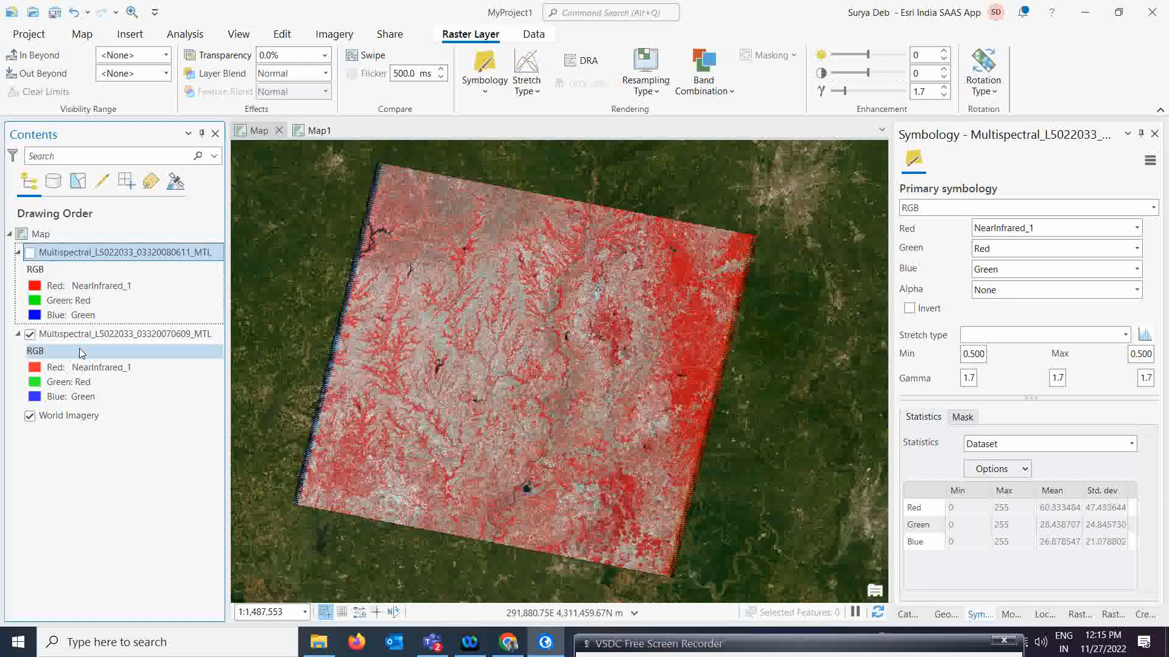
click(105, 335)
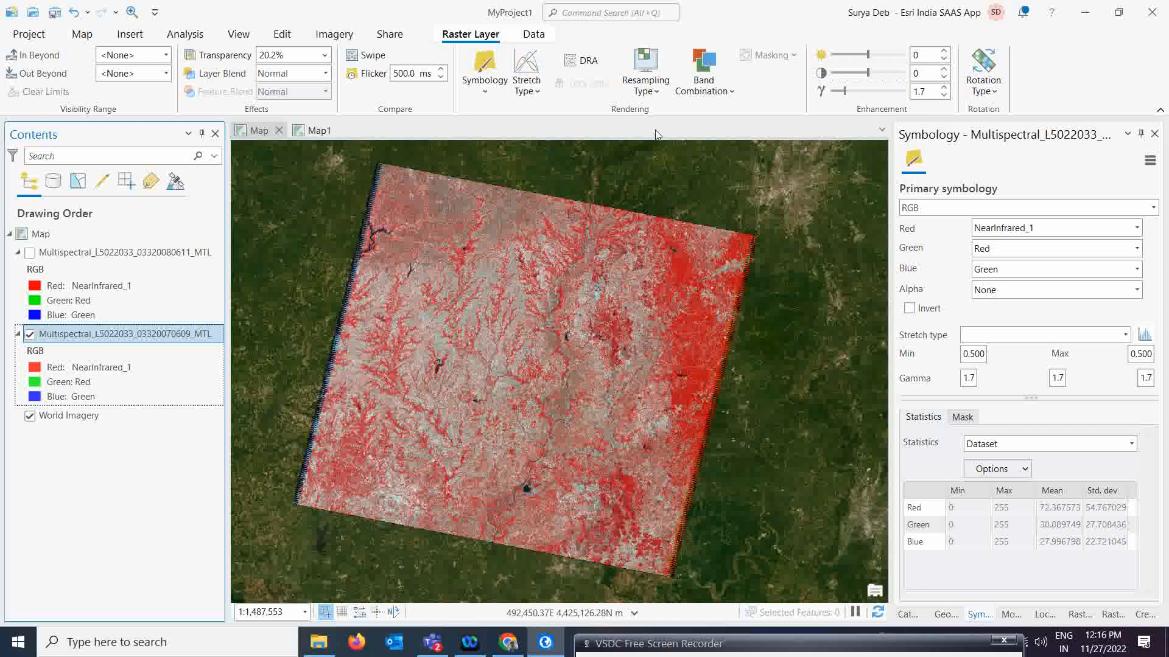
click(706, 97)
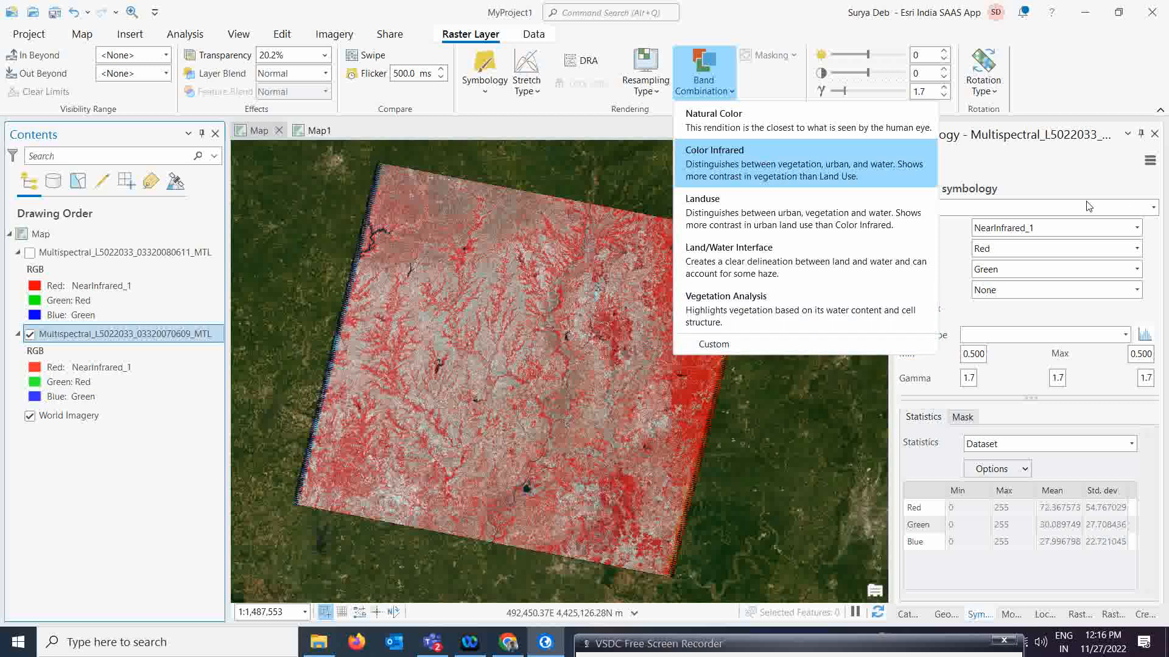
click(1137, 228)
click(1138, 228)
click(1137, 228)
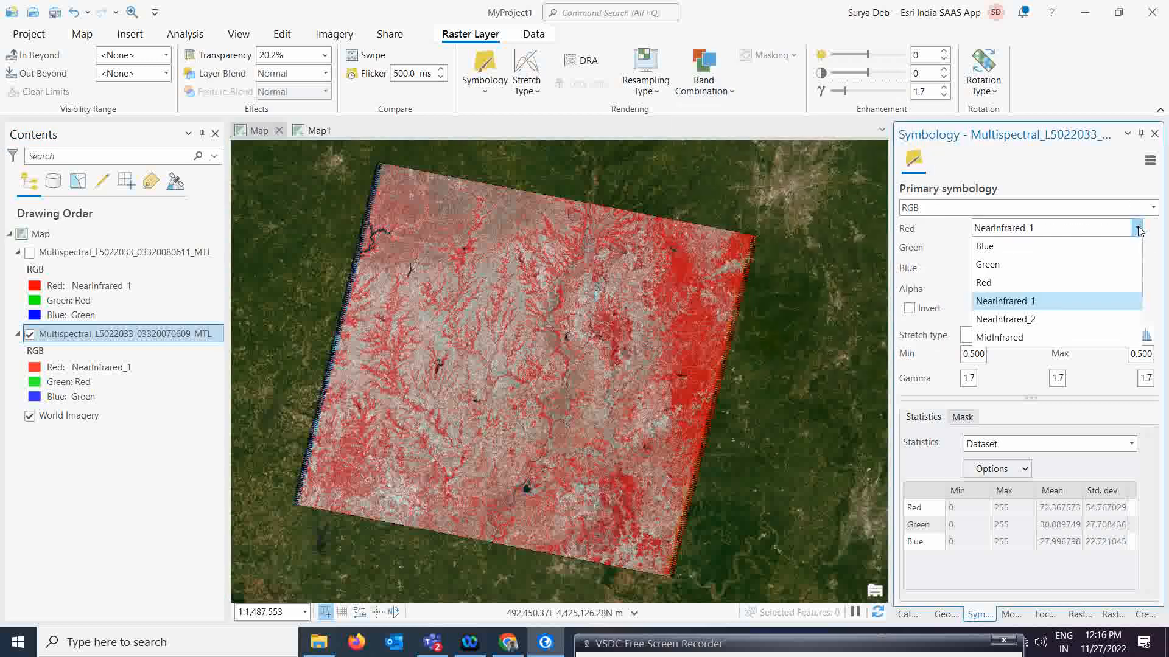
click(1011, 343)
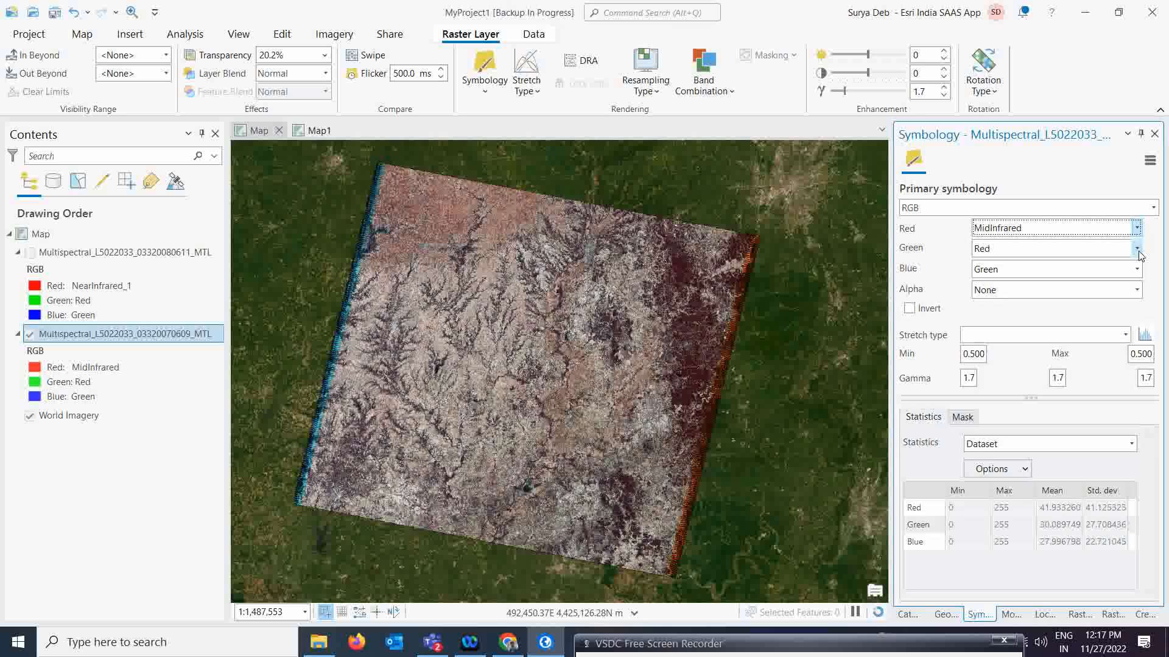
click(1138, 251)
click(1054, 322)
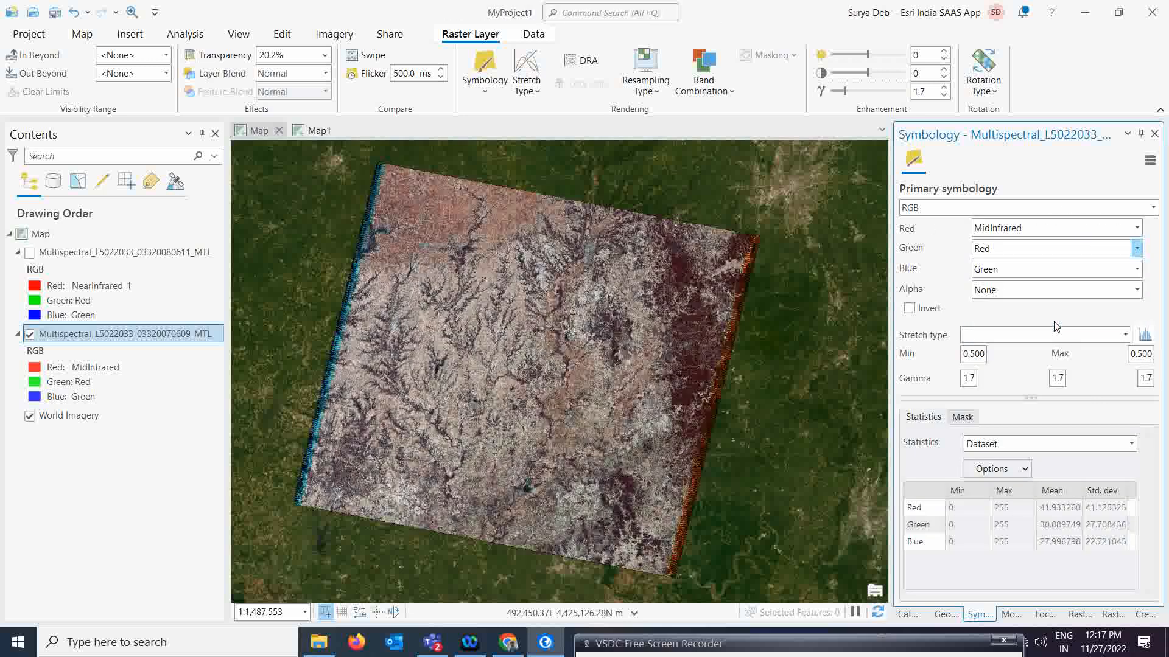
click(1137, 269)
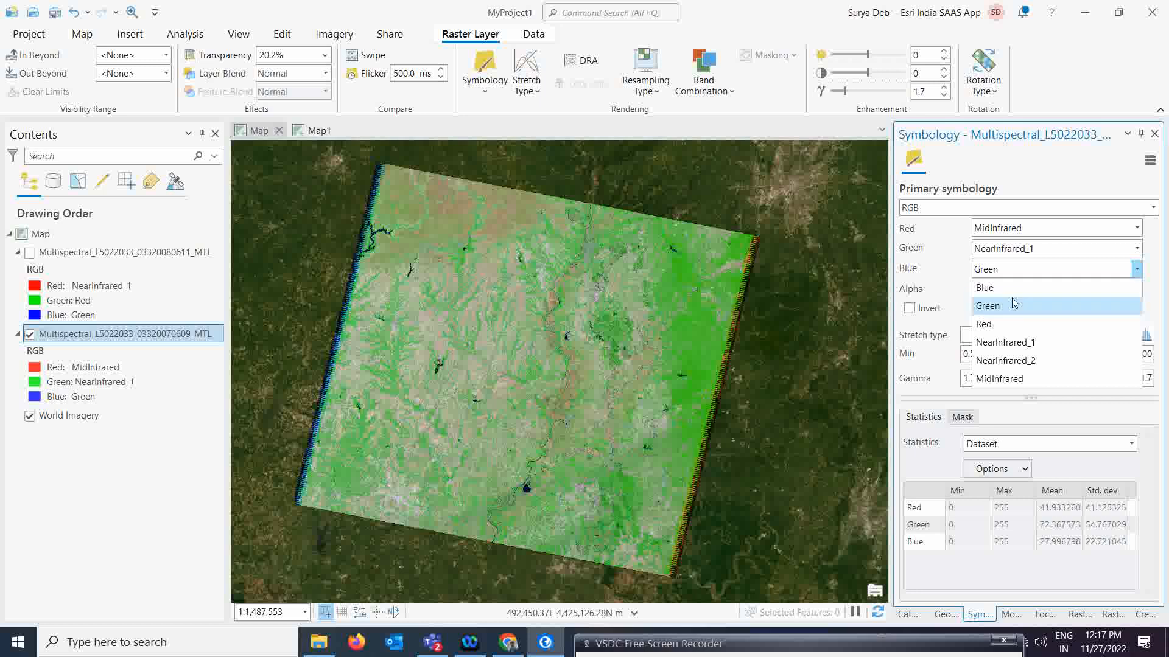
click(999, 324)
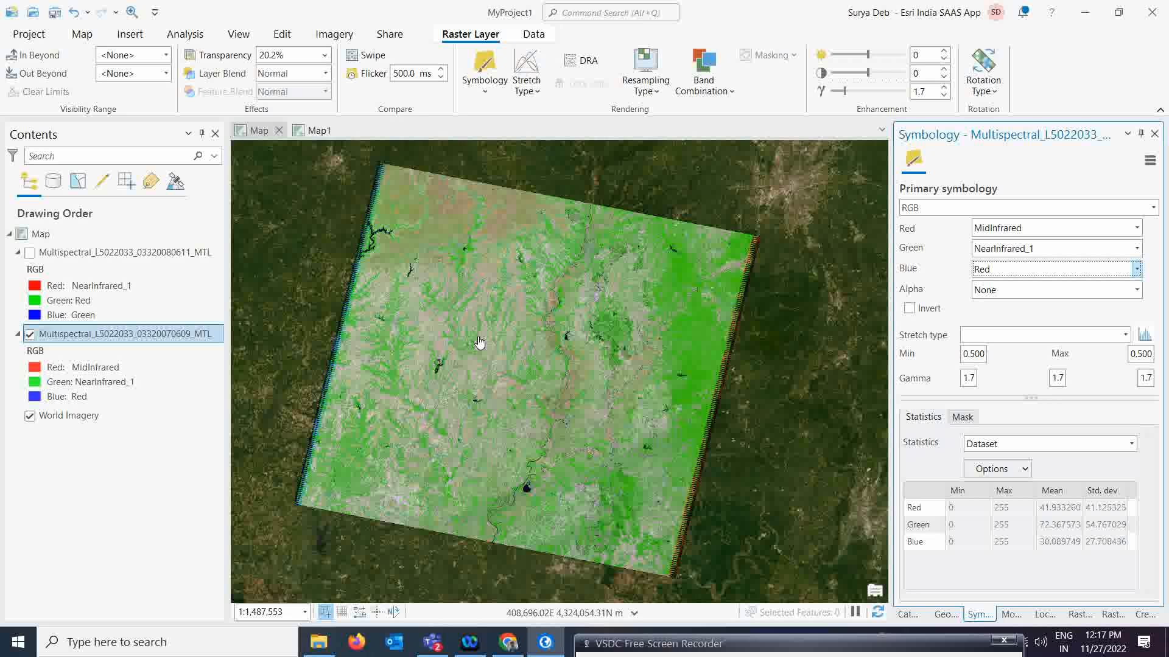
Show the 20080611 layer and set its red, green and blue channels to MidInfrared, NearInfrared_1 and Red
click(29, 252)
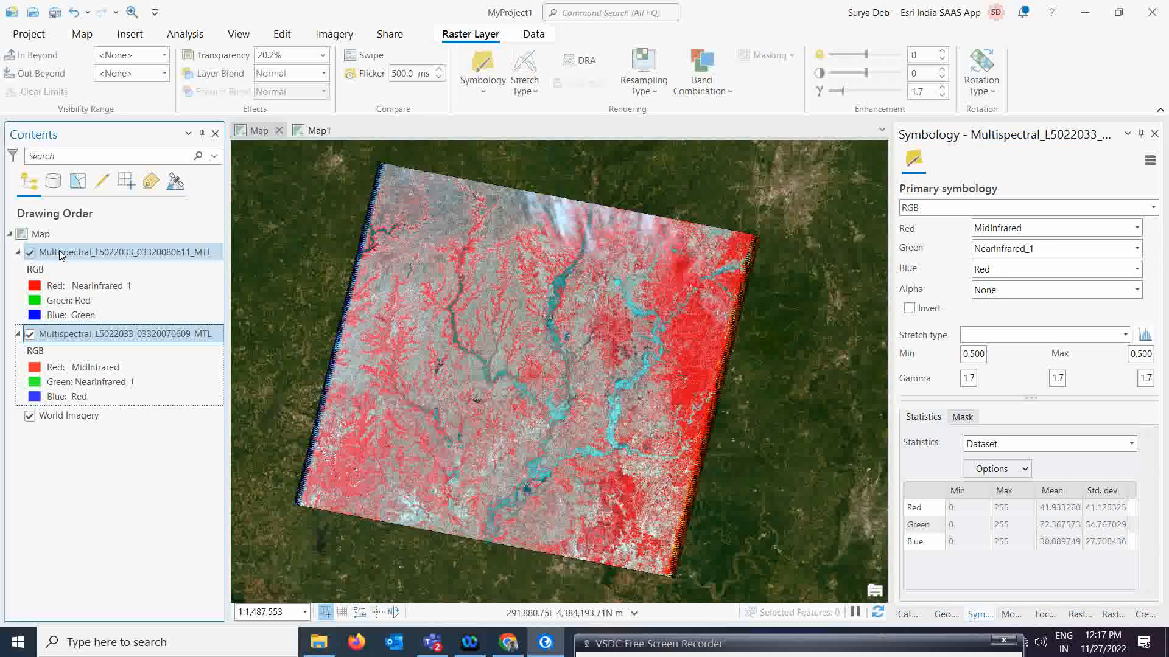
click(101, 252)
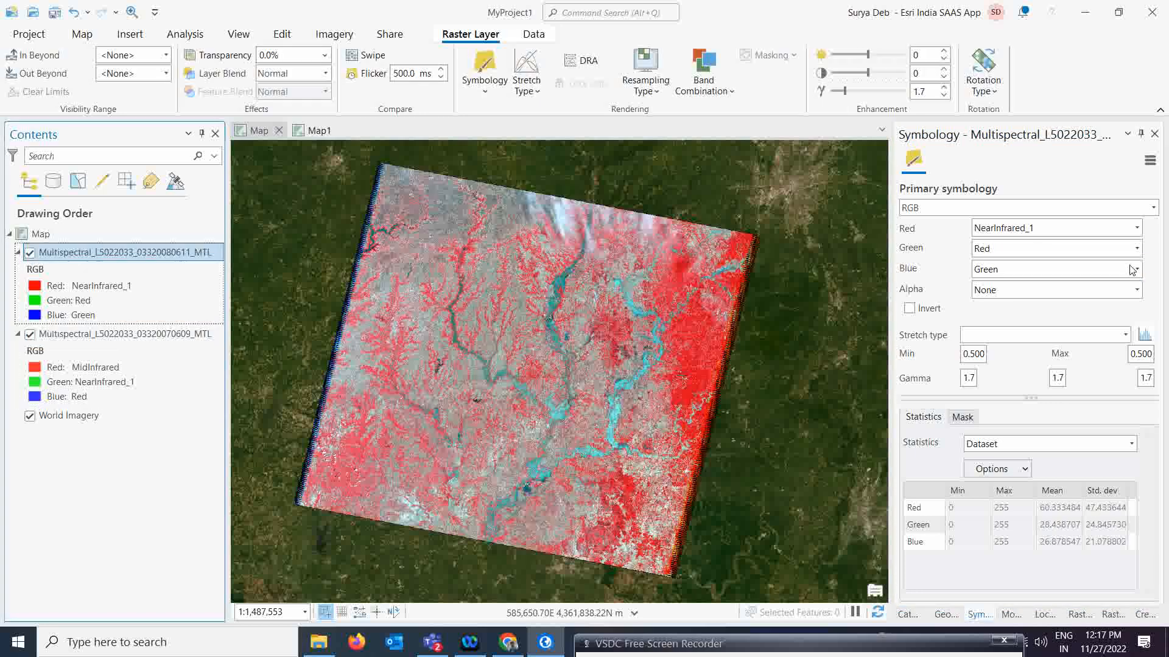
click(1137, 229)
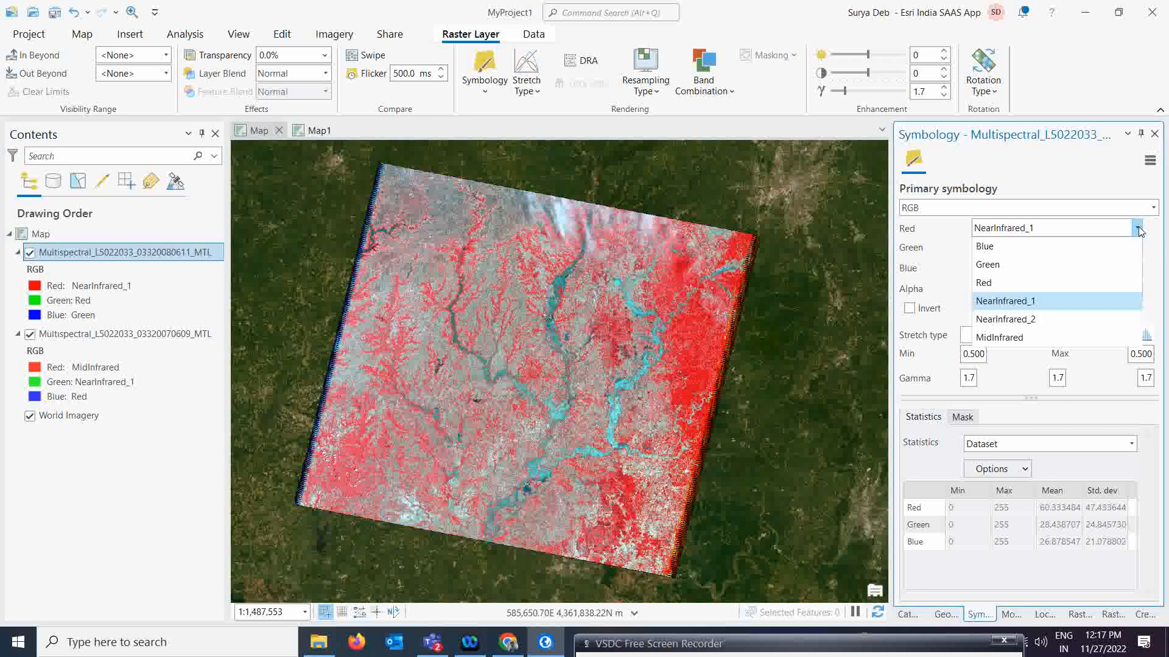
click(1000, 338)
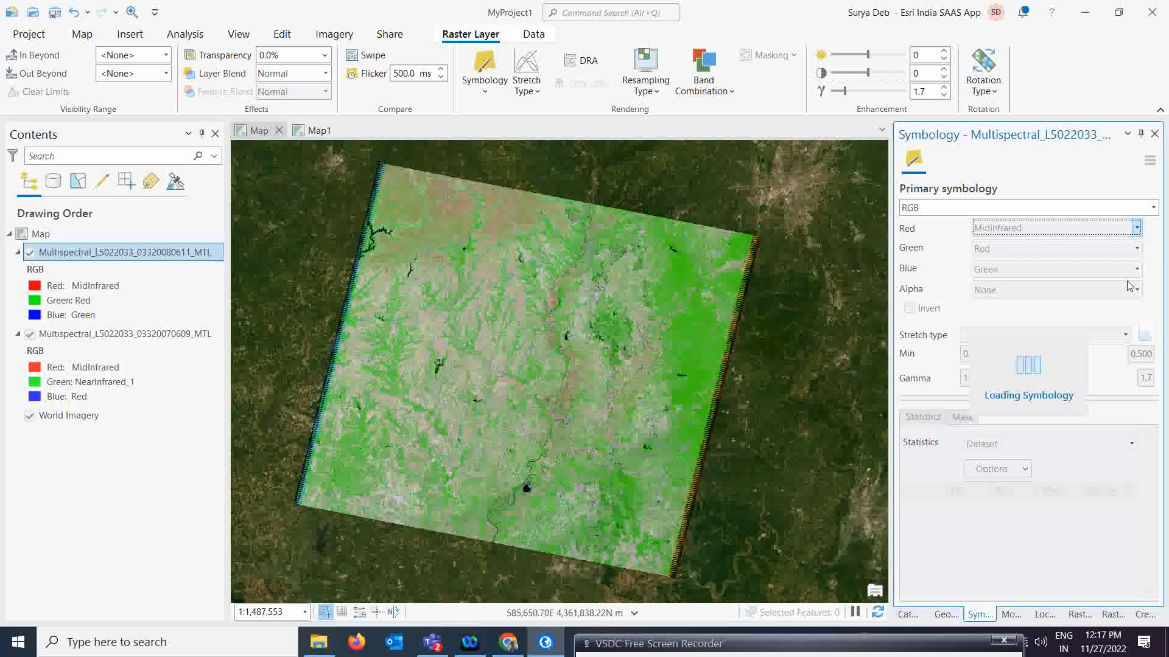
click(1137, 249)
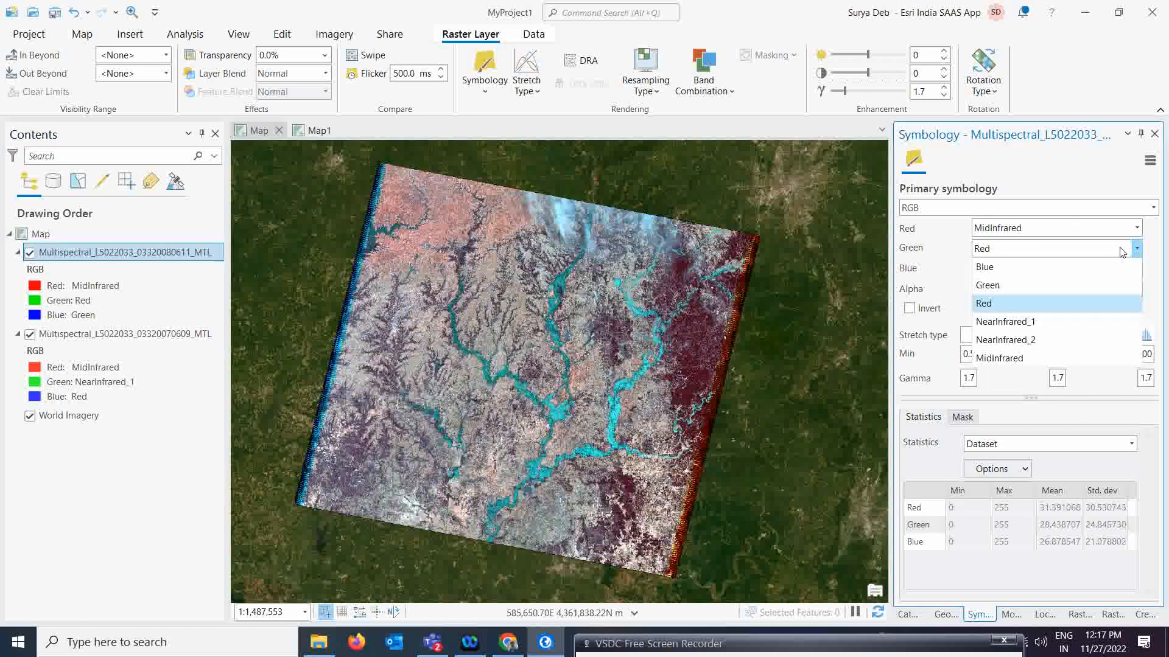
click(1028, 329)
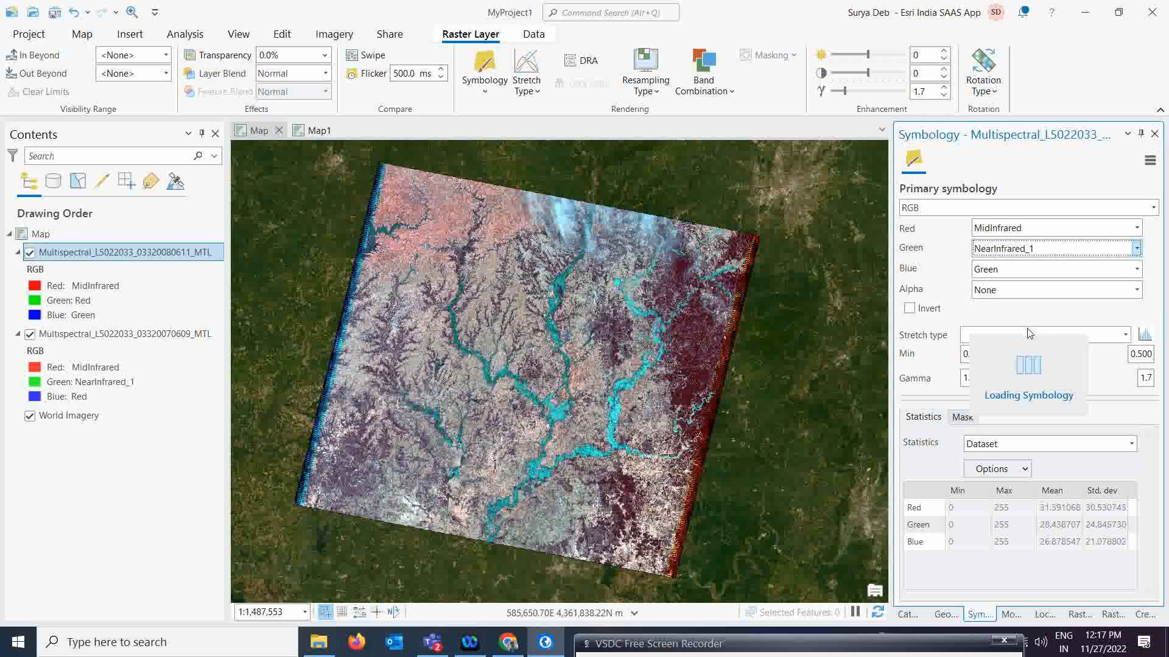
click(1136, 269)
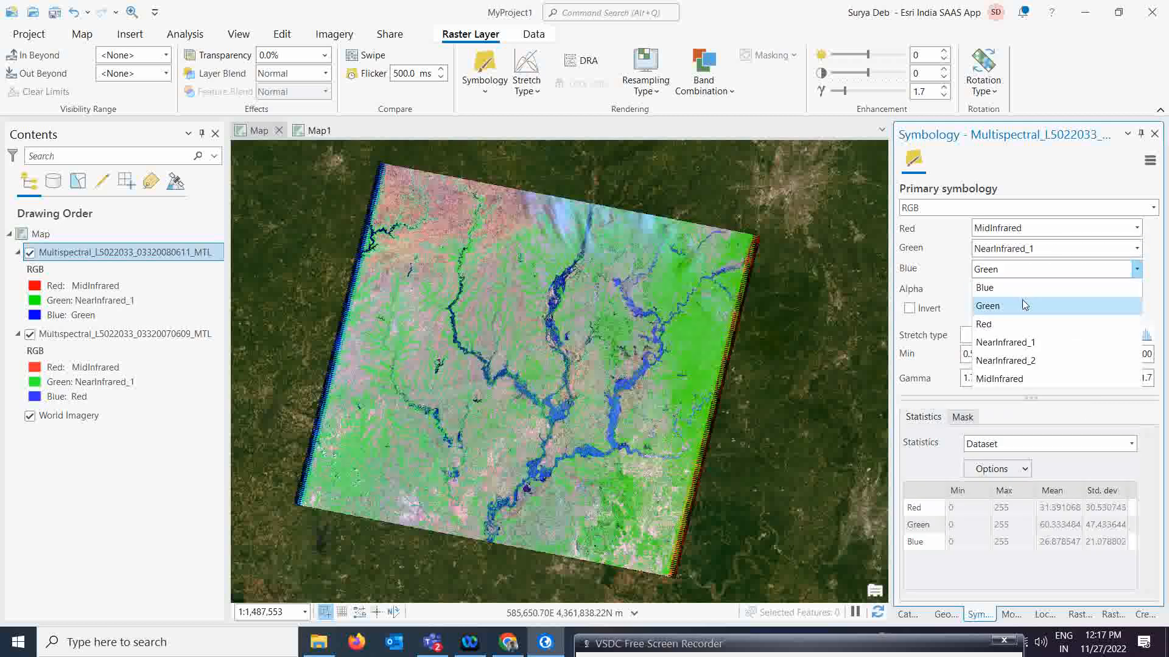
click(998, 323)
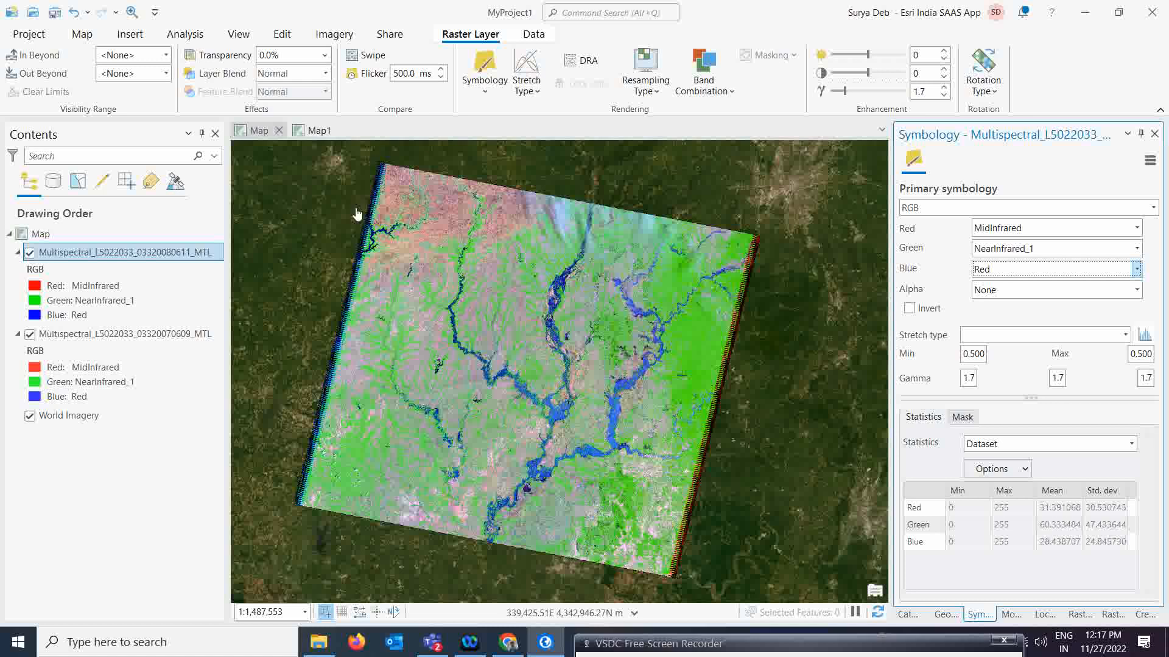
Vary the transparency of the 20080611 layer to compare it with the layer beneath and return it to 0%
click(324, 55)
drag(265, 76, 282, 82)
drag(299, 84, 263, 76)
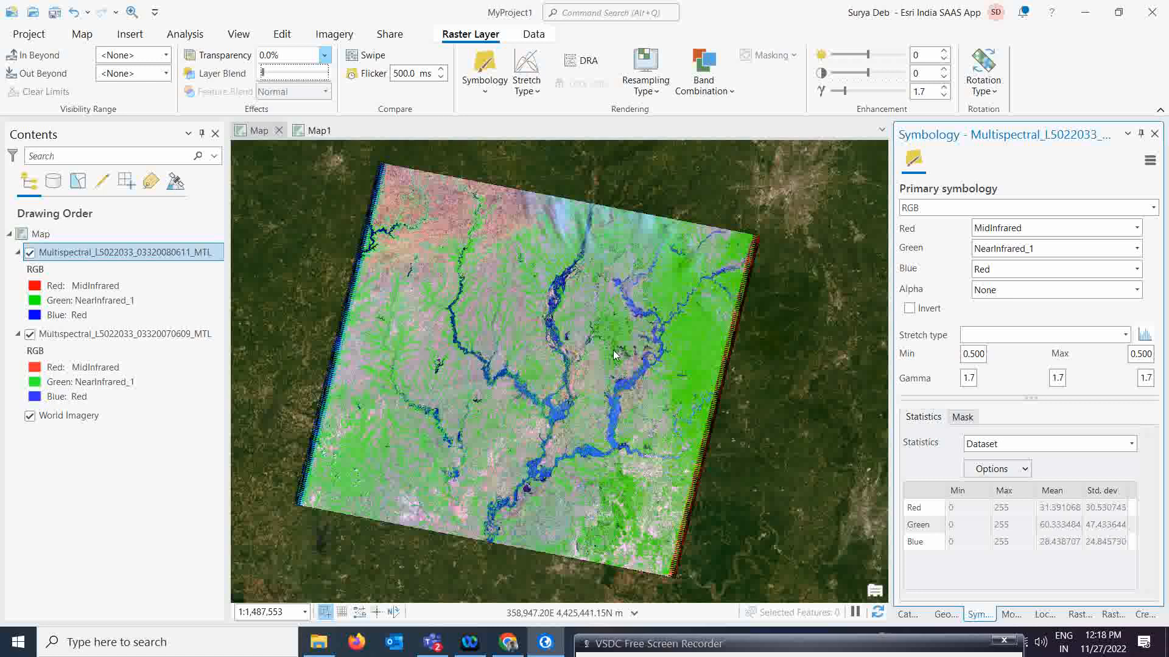
Compare the two multispectral layers around the river confluence at close range with the Swipe tool
scroll(593, 415, up, 3)
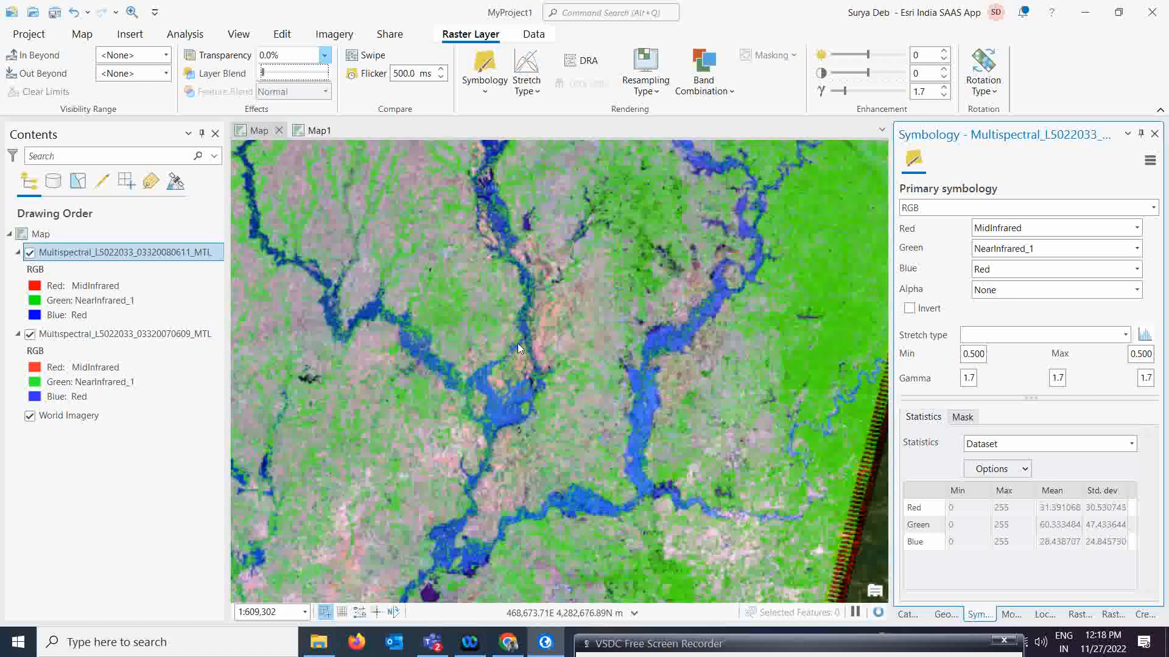
click(83, 35)
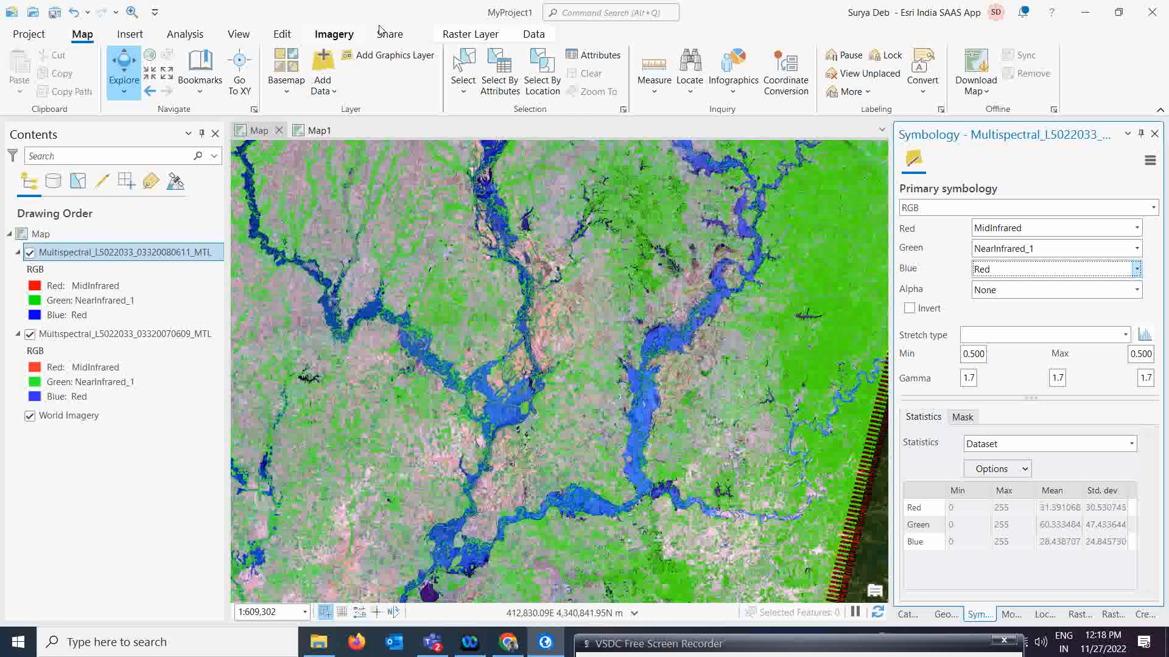
click(470, 34)
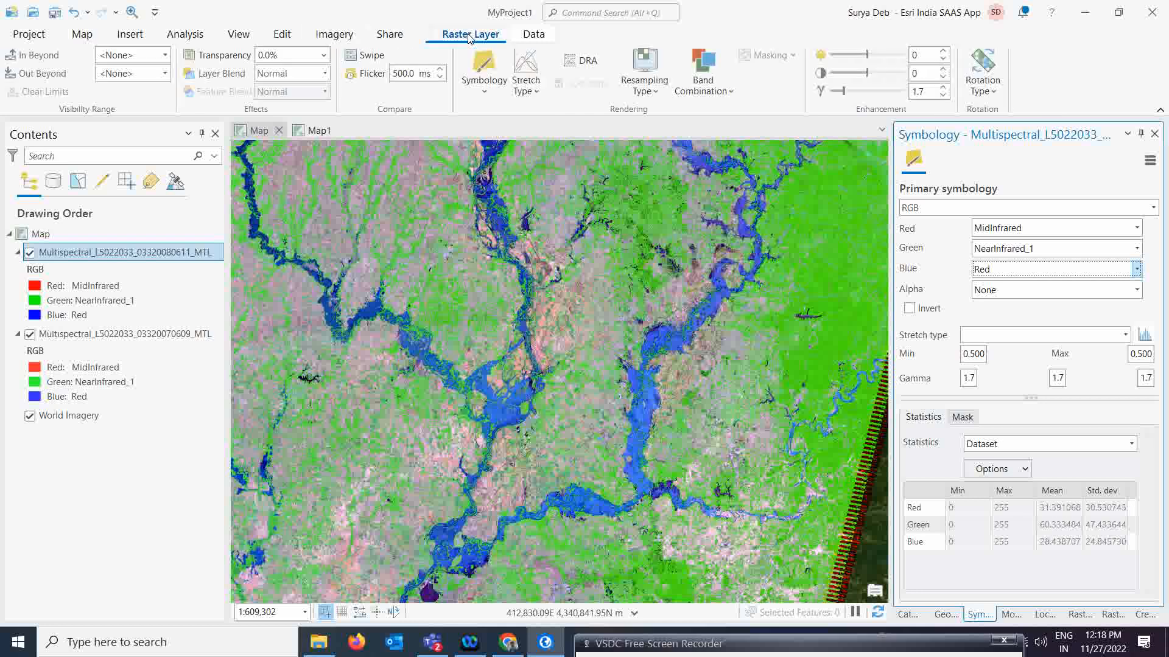
click(367, 55)
drag(491, 226, 530, 389)
scroll(531, 389, up, 4)
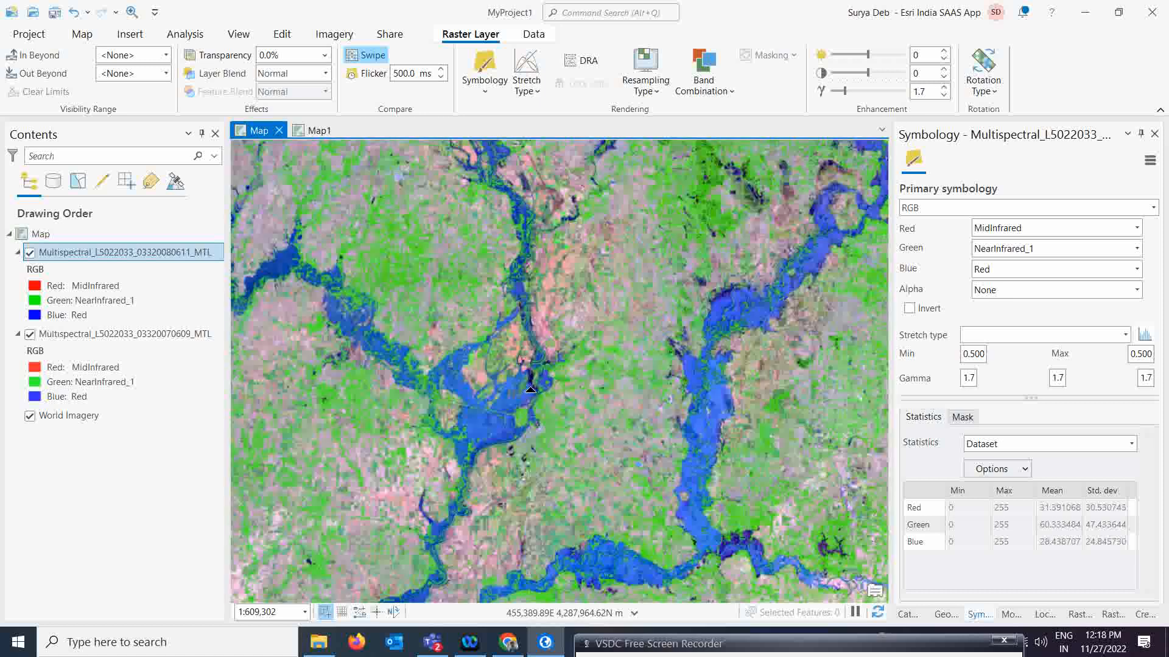
drag(513, 199, 461, 426)
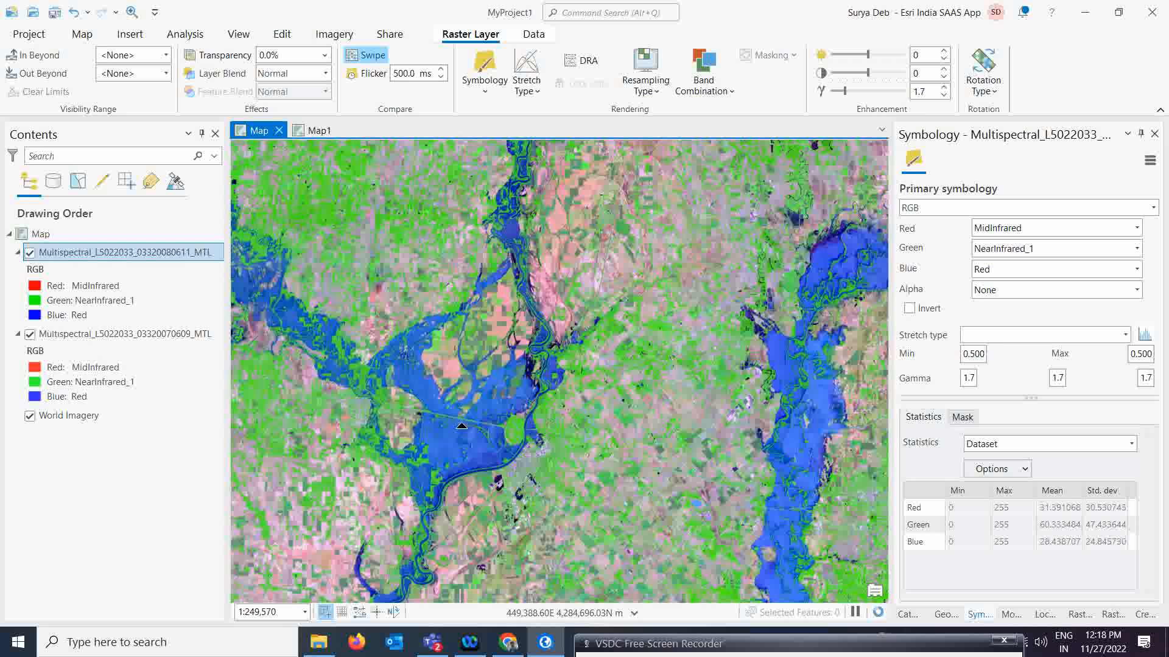
scroll(462, 425, down, 3)
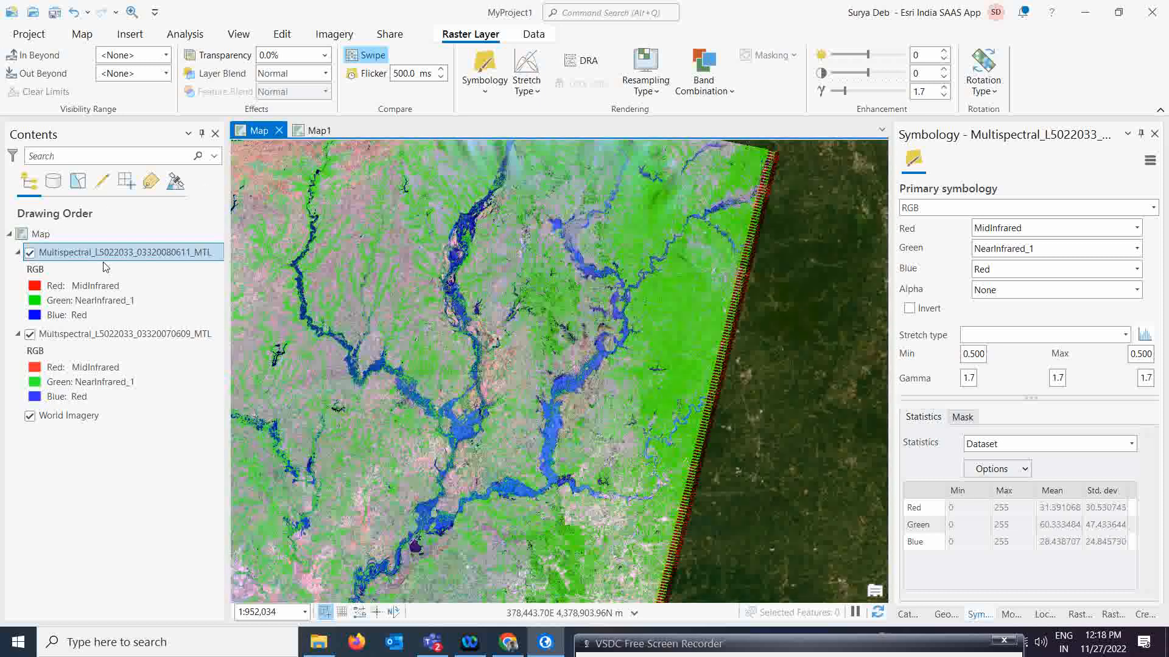
Fit the map to the 20080611 layer's extent and apply the Color Infrared band combination to that layer
right_click(105, 257)
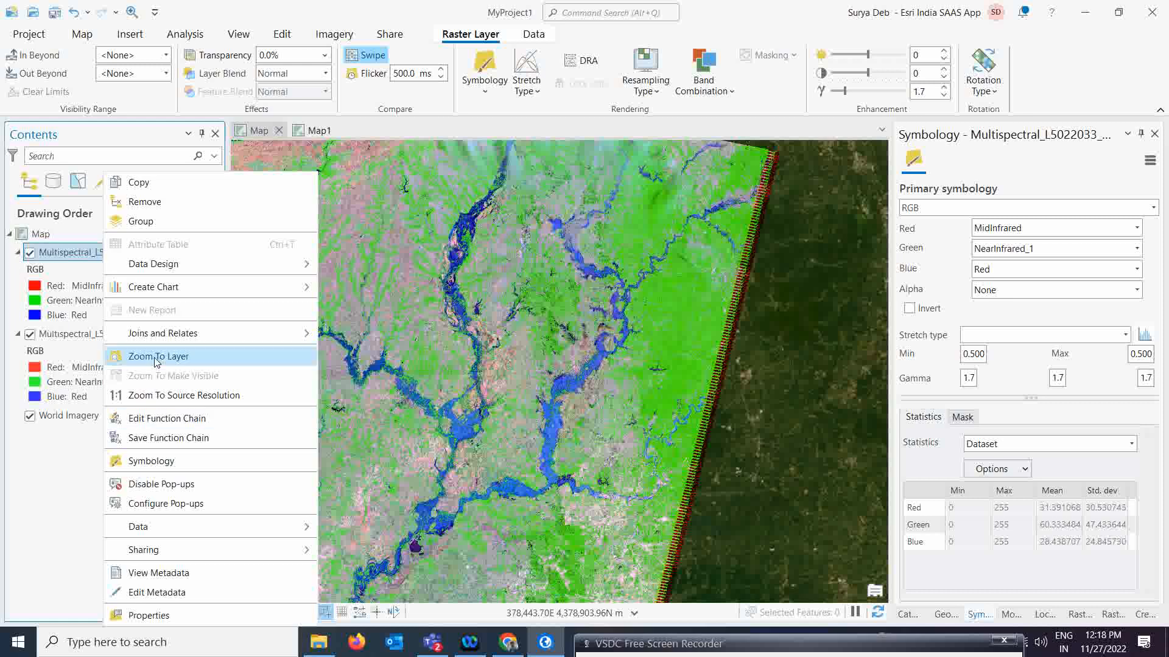
click(157, 359)
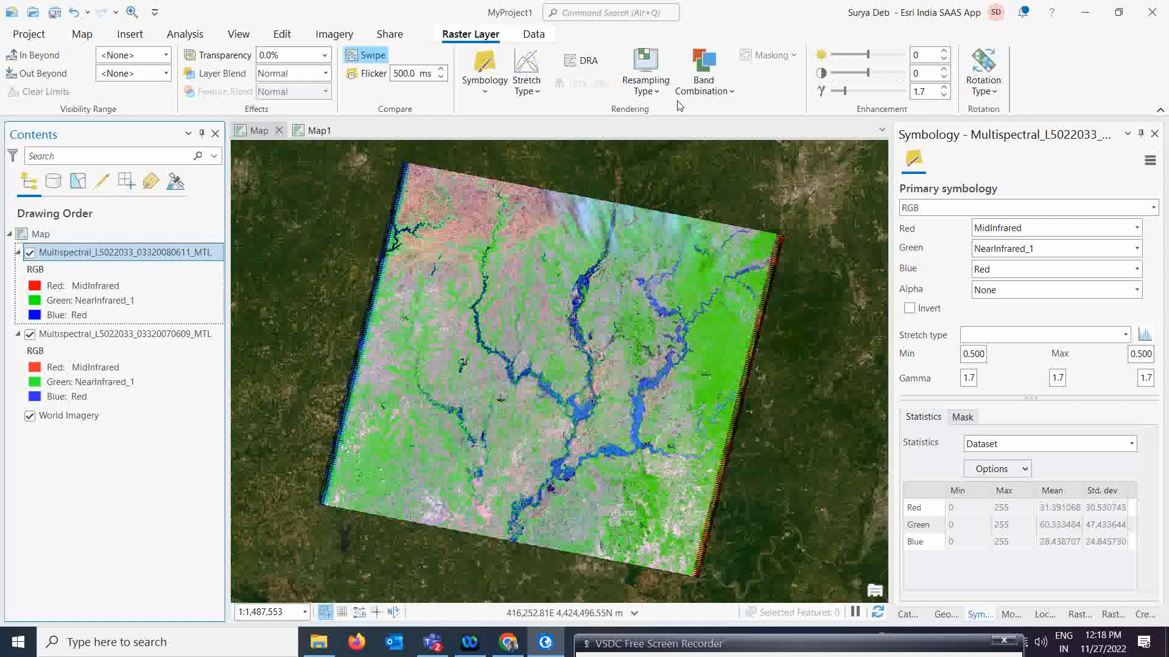
click(700, 96)
click(724, 165)
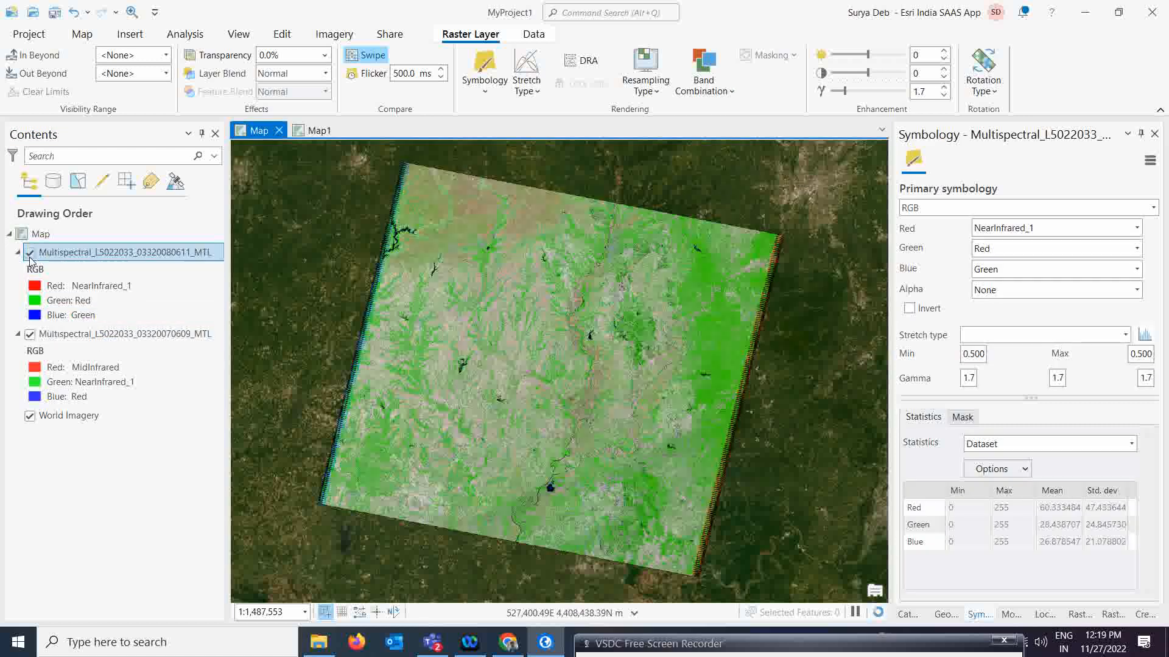
Hide the 20080611 layer and apply the Color Infrared band combination to the 20070609 layer
click(29, 254)
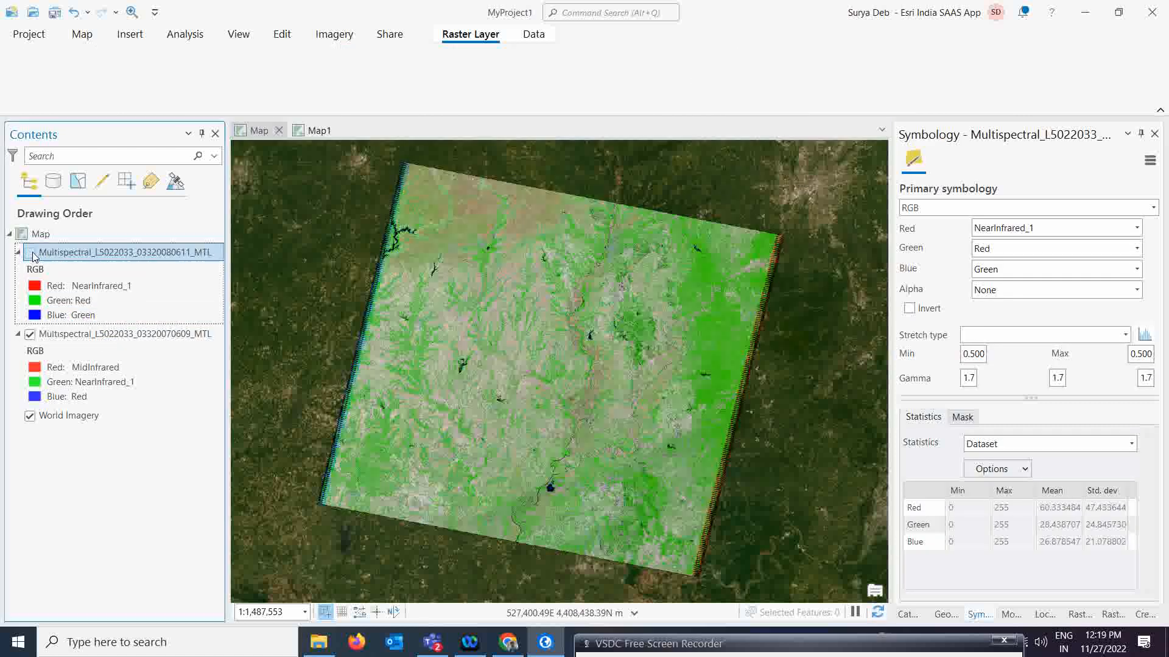
click(105, 339)
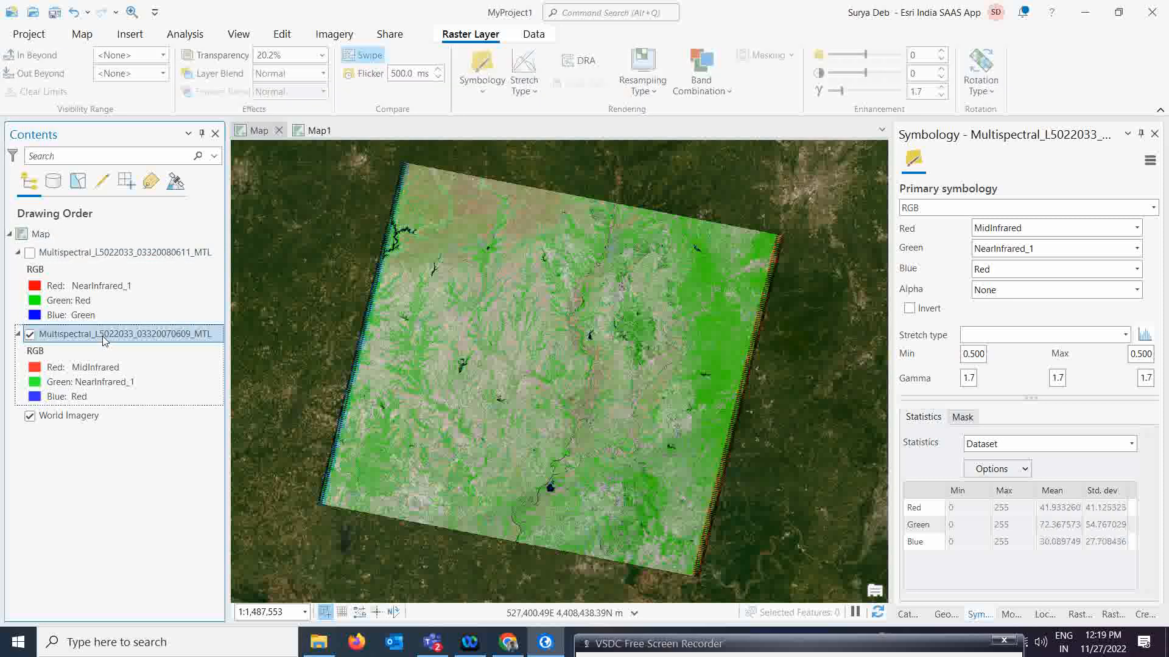
click(713, 91)
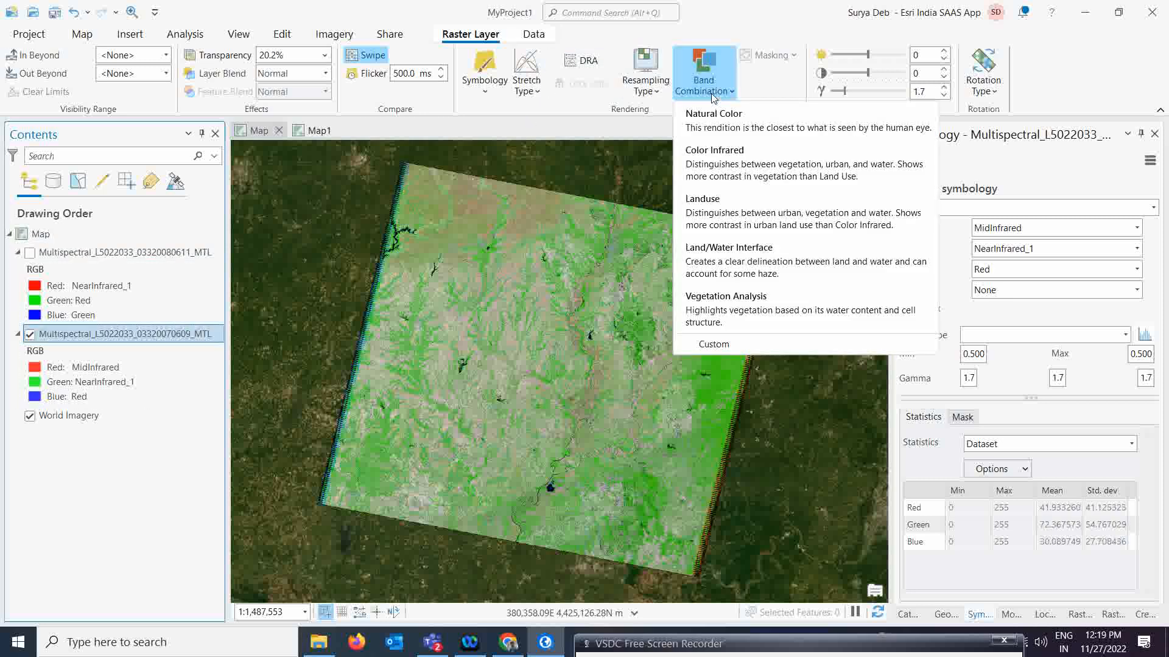
click(728, 153)
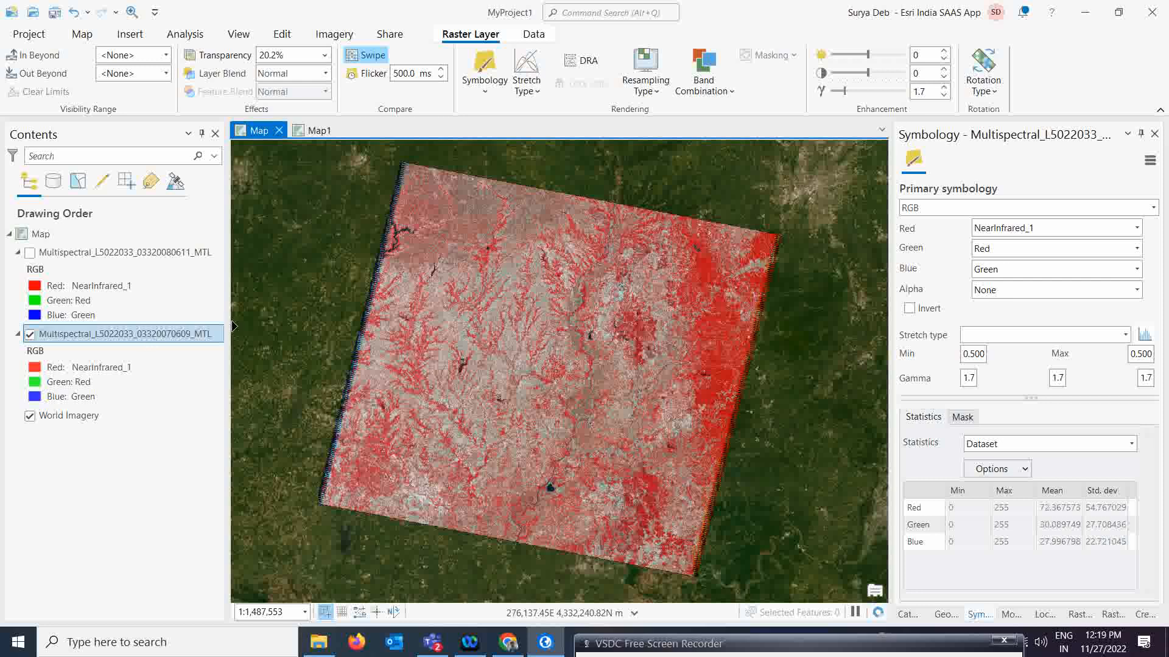
Apply the Vegetation Analysis band combination to the 20070609 layer, show the 20080611 layer again and give it the same combination
click(721, 90)
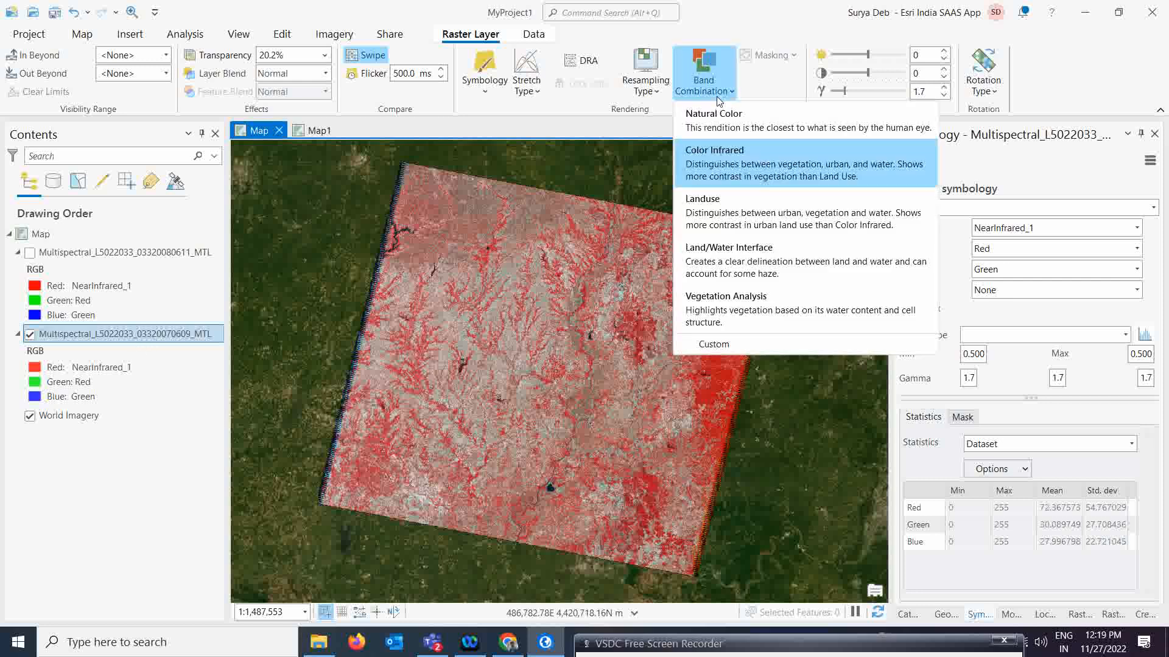
click(710, 299)
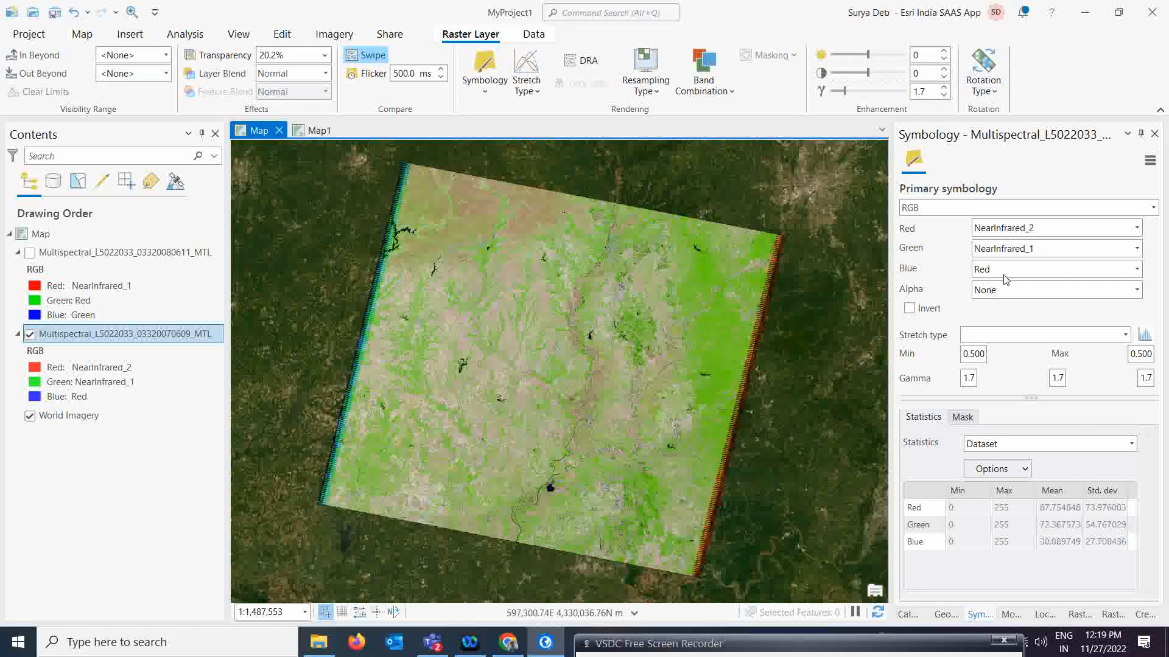
click(29, 255)
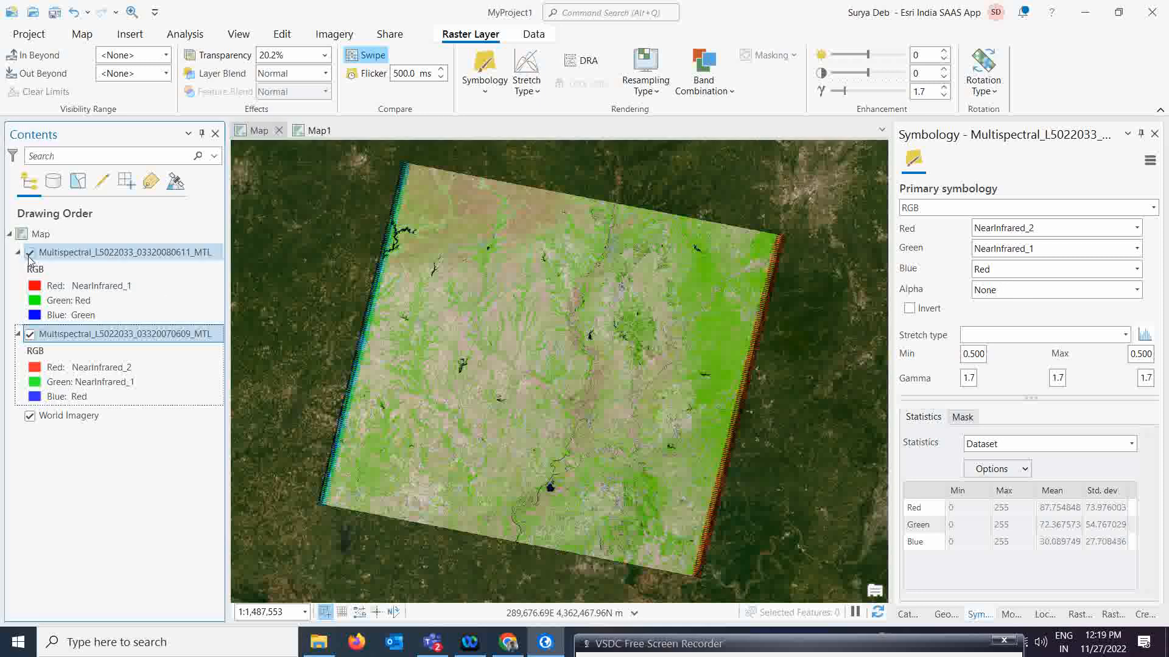
click(97, 255)
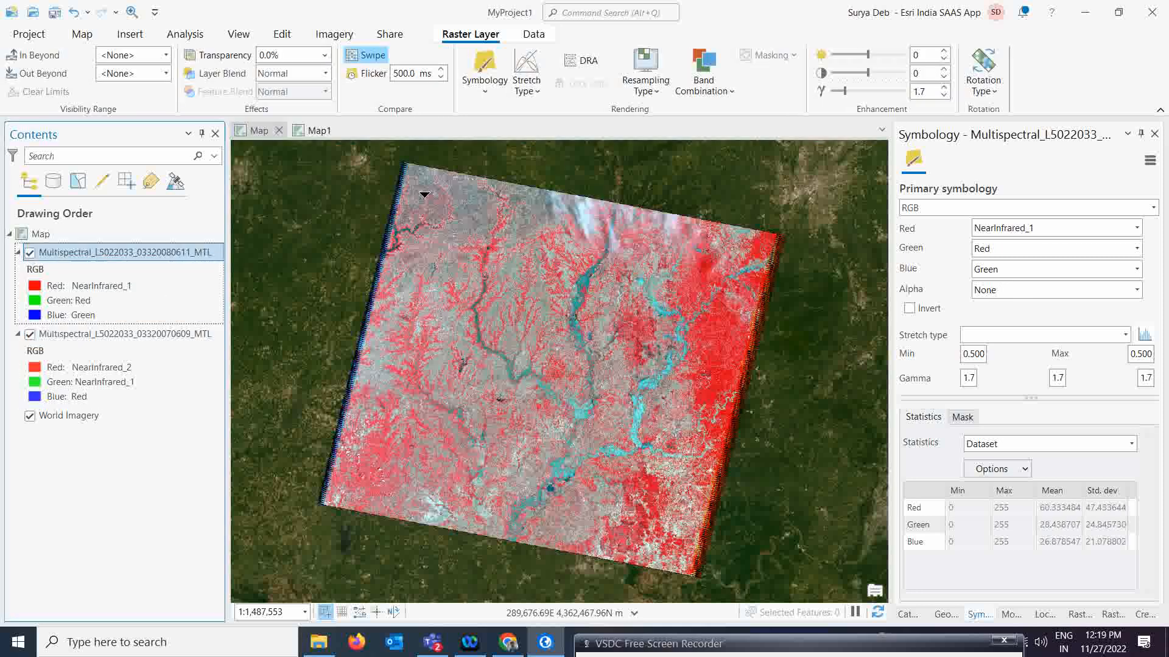
click(697, 100)
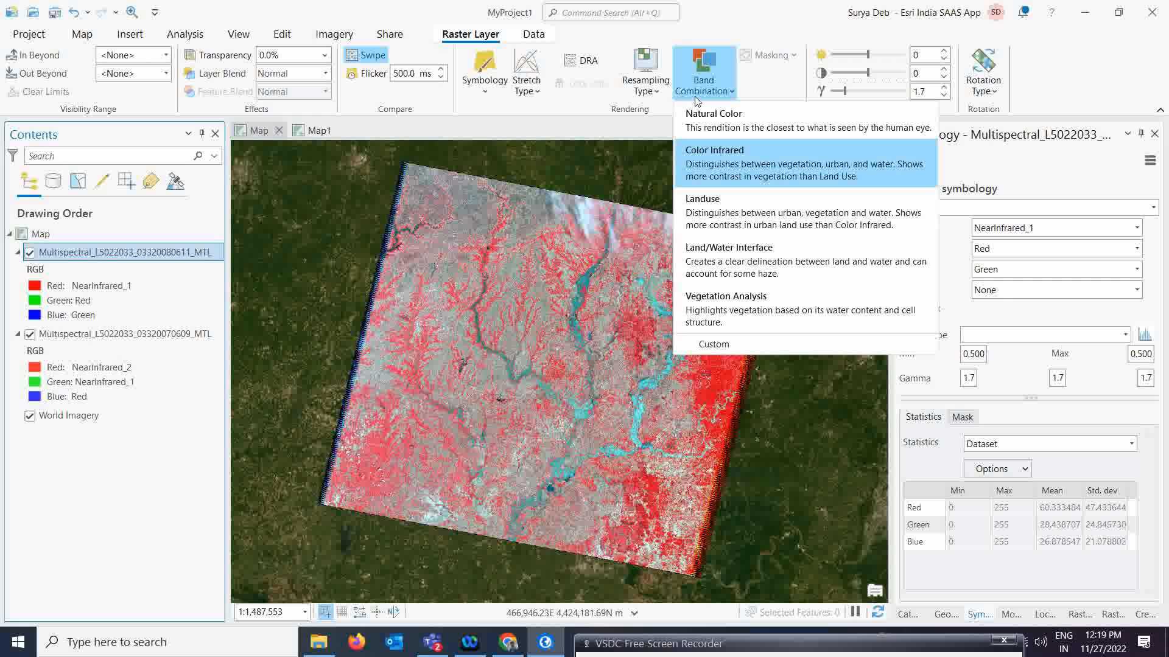
click(755, 308)
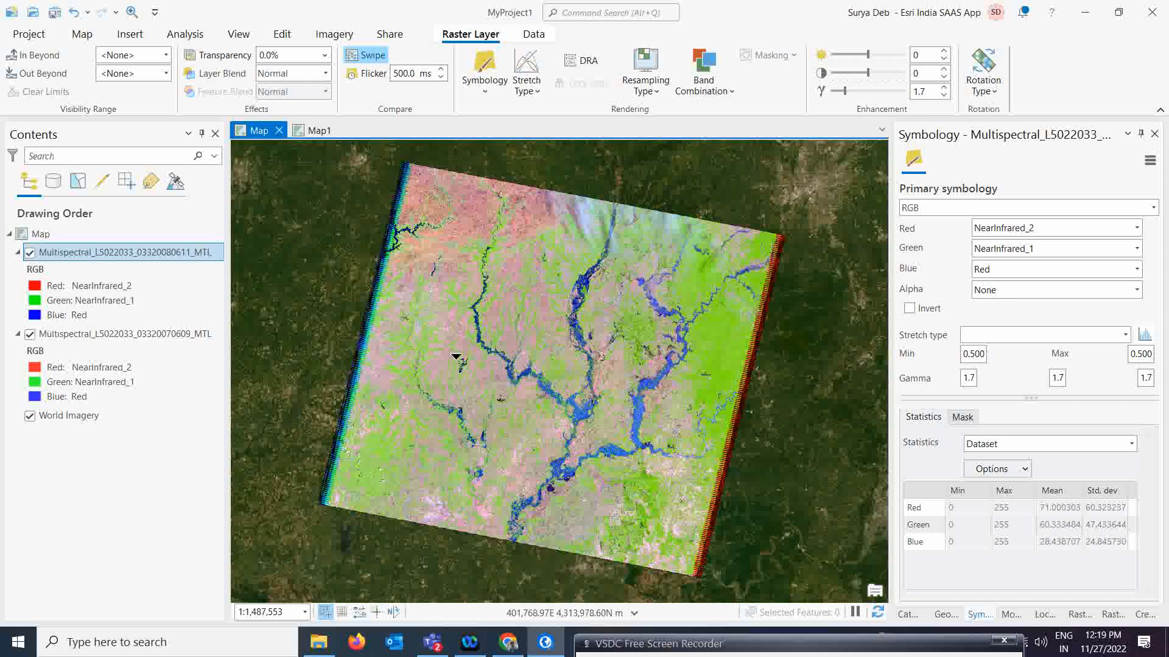
Examine the vegetation, rivers and reservoirs in the western part of the scene at several scales, switching to the Explore tool
scroll(429, 378, up, 4)
scroll(428, 361, up, 3)
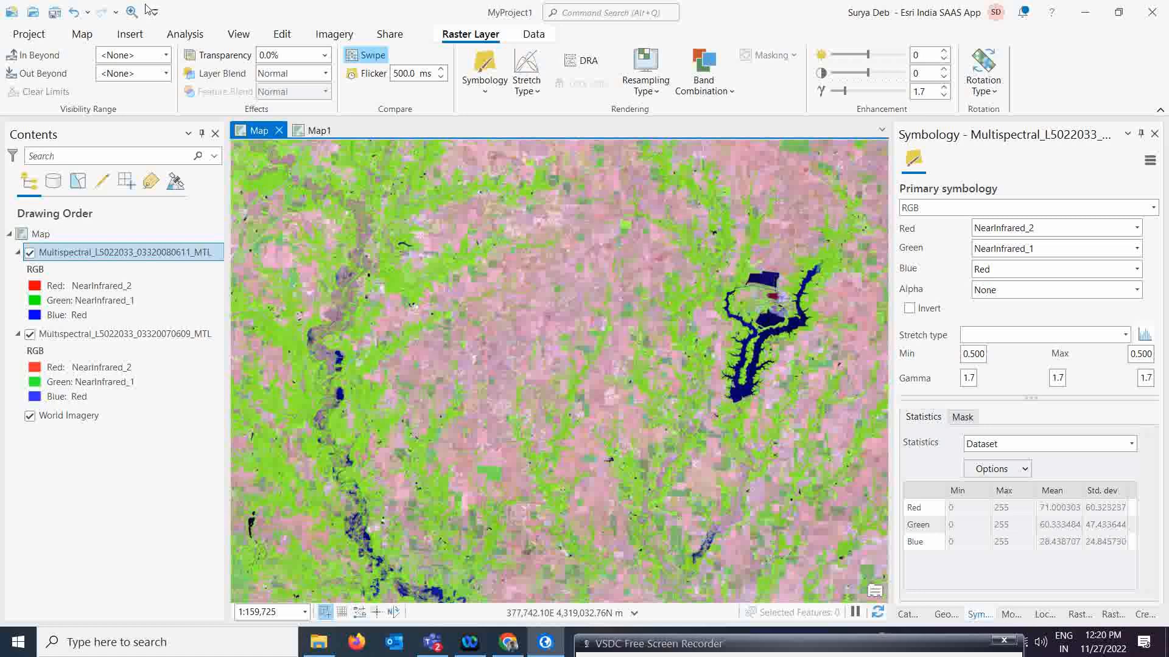
click(82, 34)
click(117, 59)
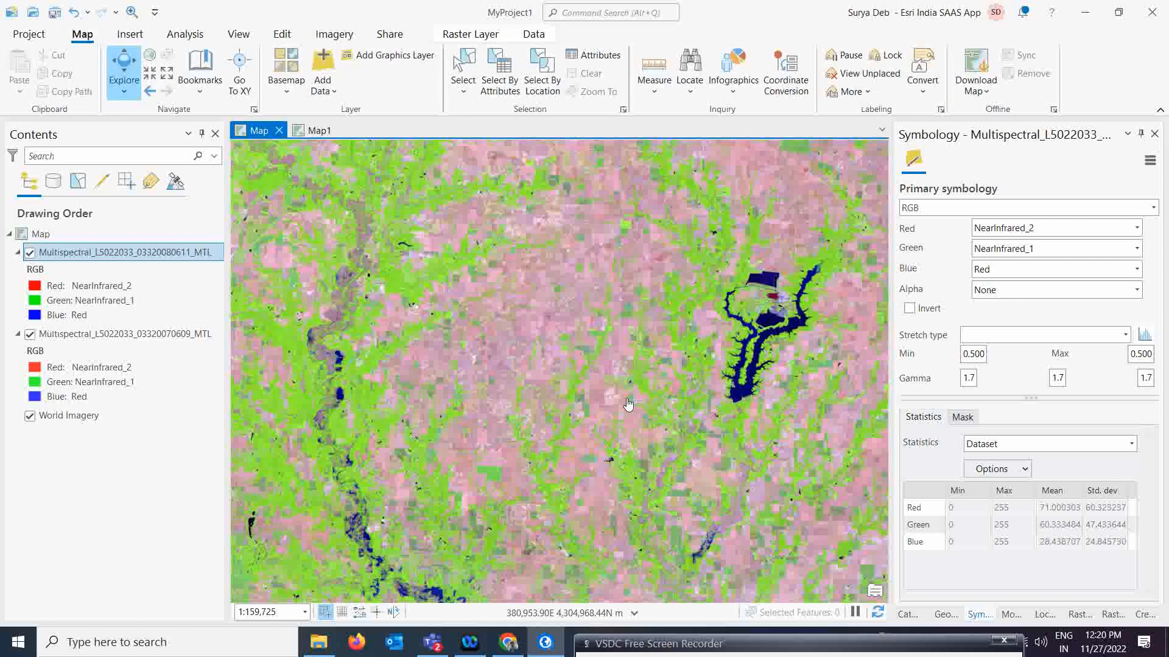
scroll(583, 350, down, 1)
scroll(583, 350, down, 2)
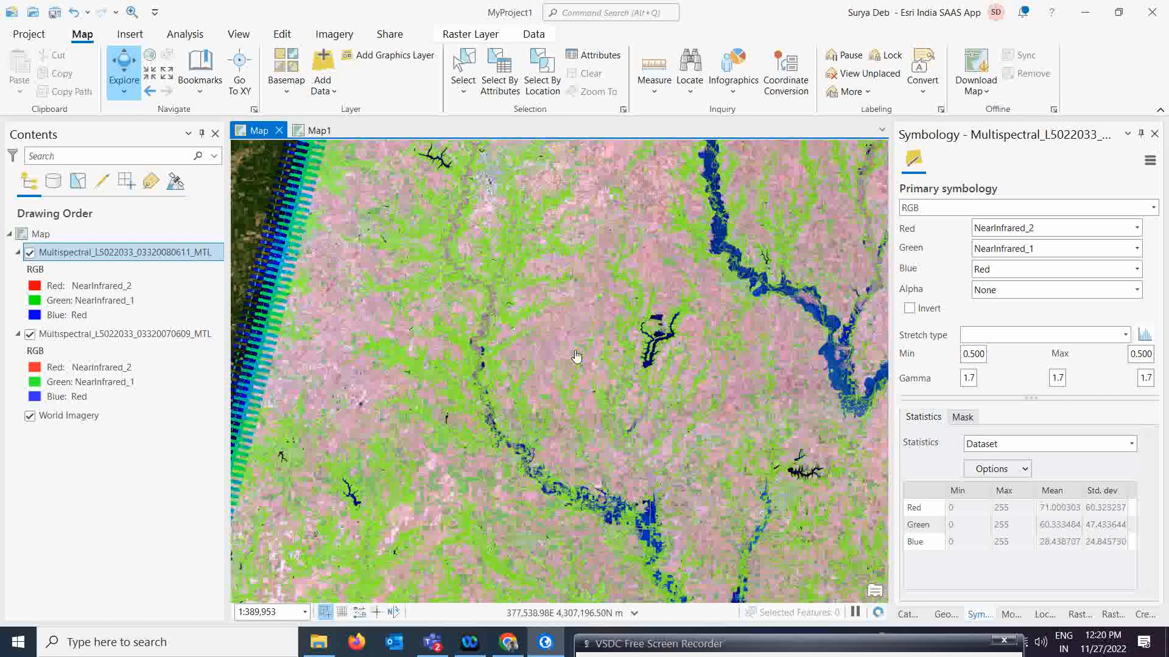
scroll(500, 307, up, 3)
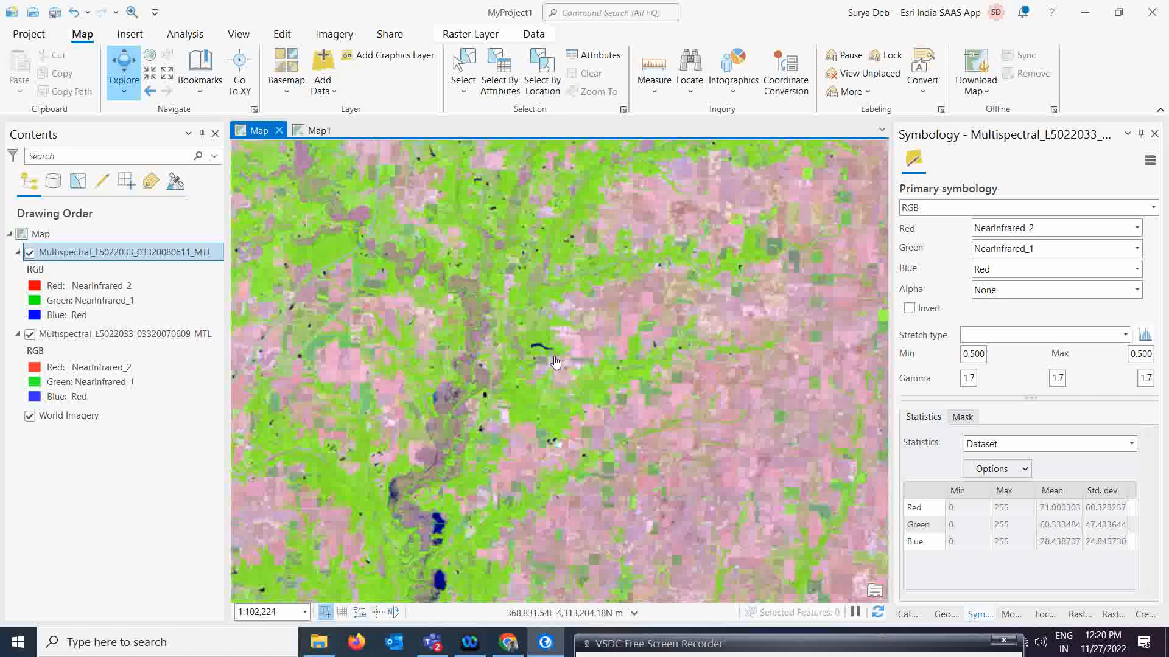
scroll(556, 362, down, 2)
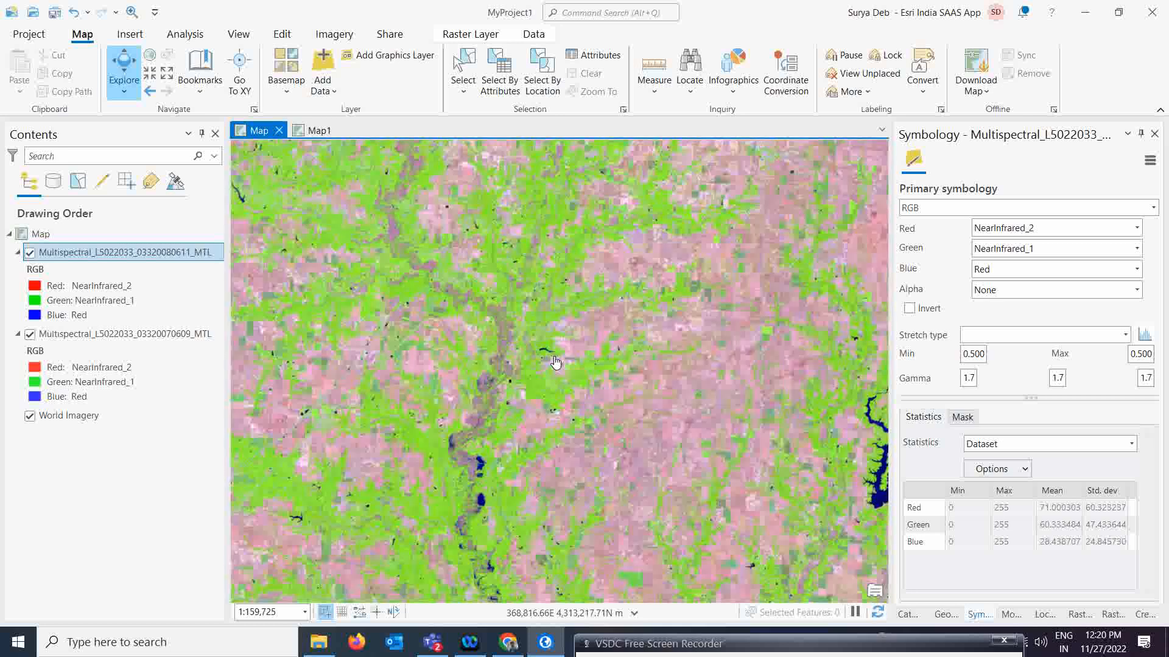
scroll(556, 362, down, 2)
drag(745, 423, 545, 272)
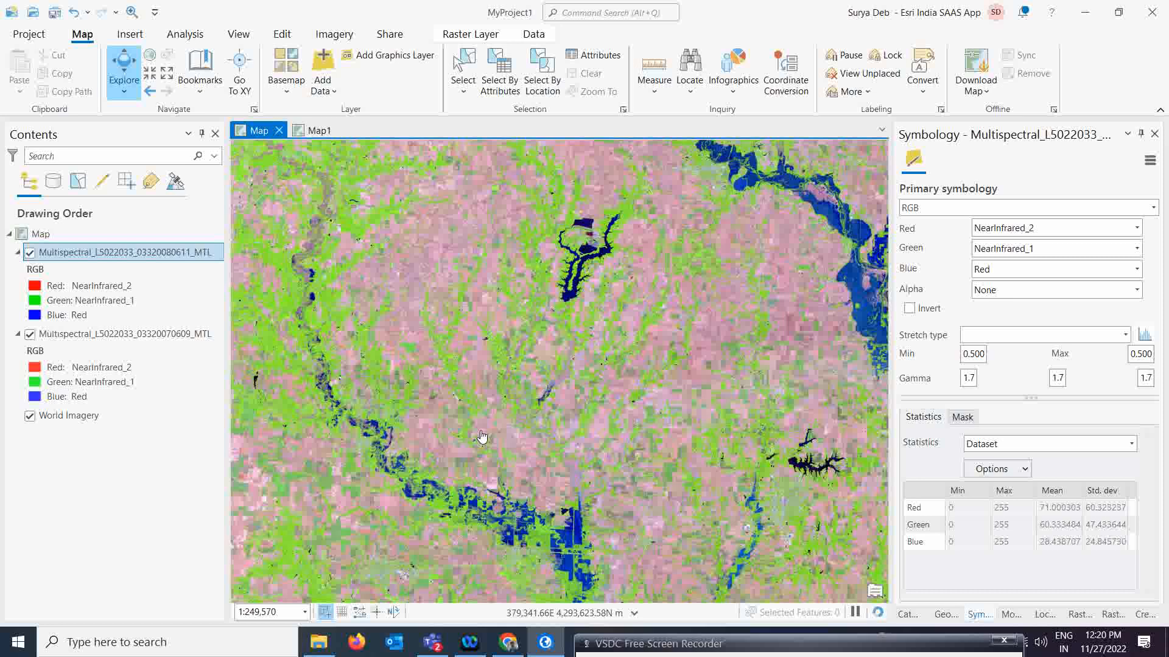
scroll(514, 435, down, 4)
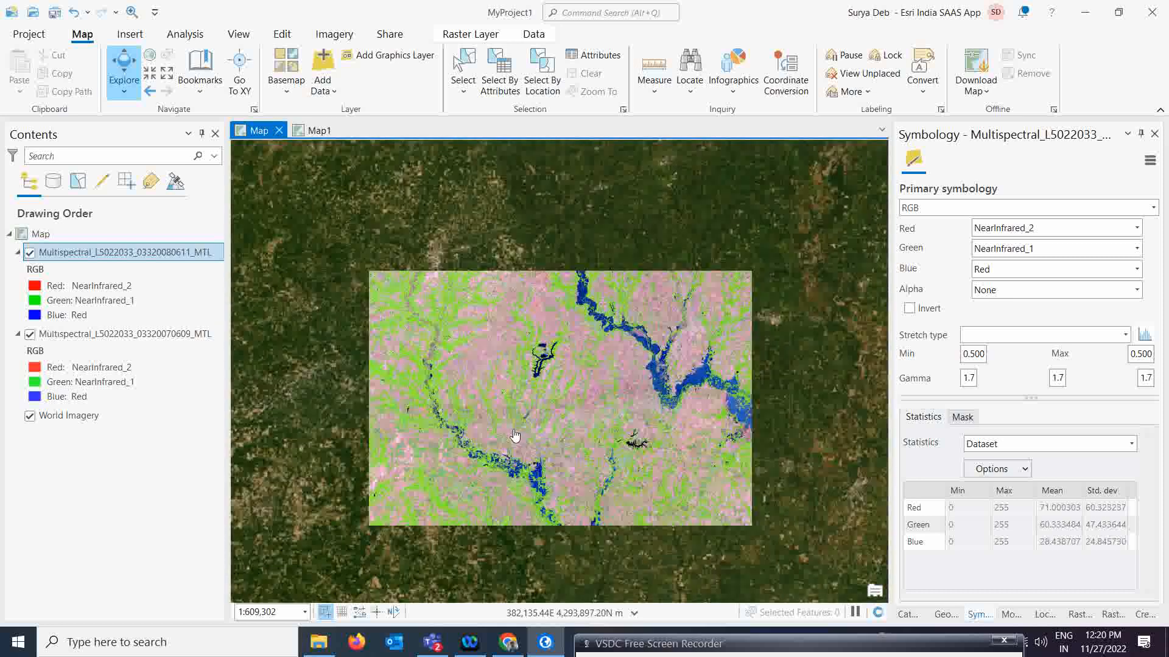
Switch to Map1, widen the layer list to show the full layer name and fit the view to the LC08 multispectral layer's extent
click(470, 34)
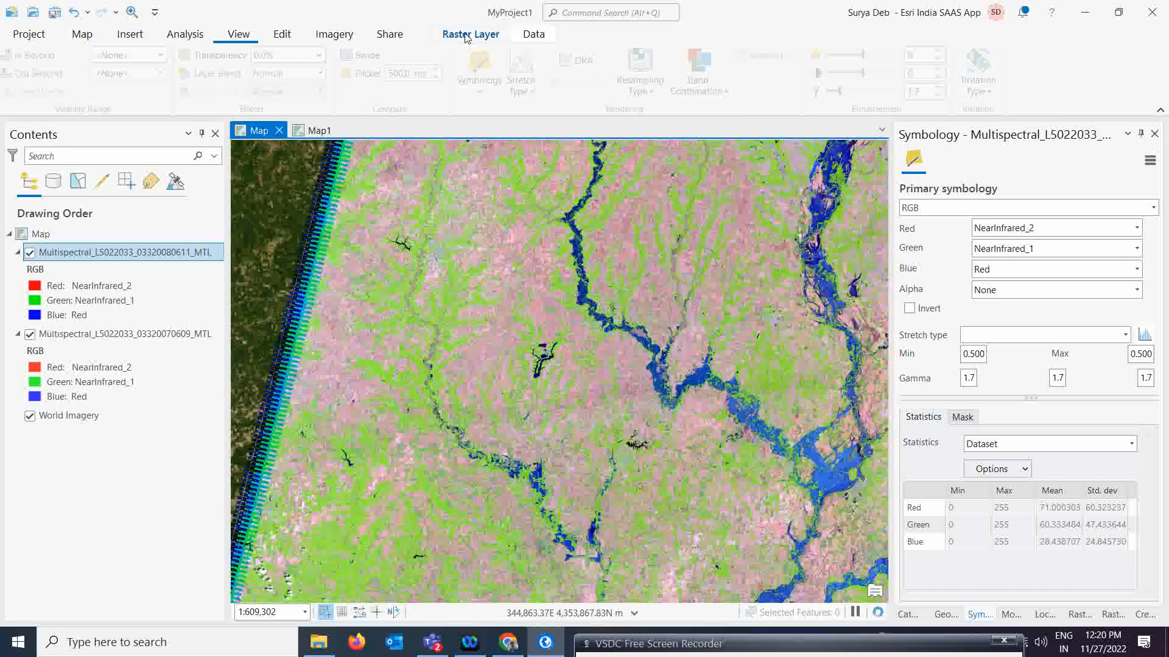
click(728, 90)
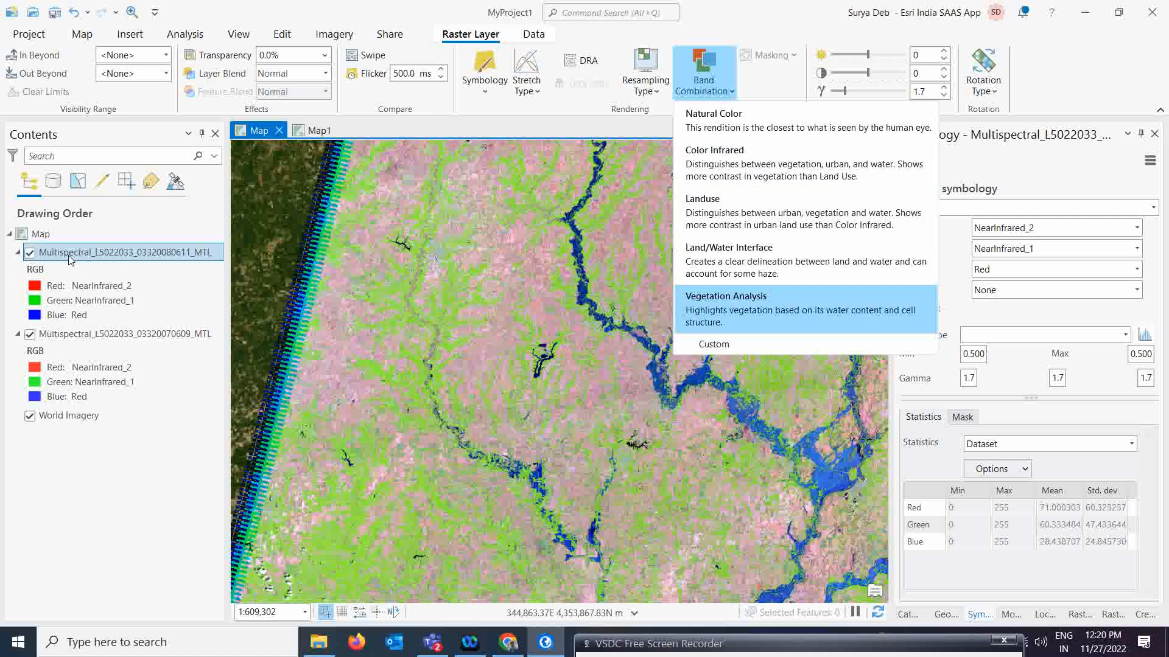
click(317, 132)
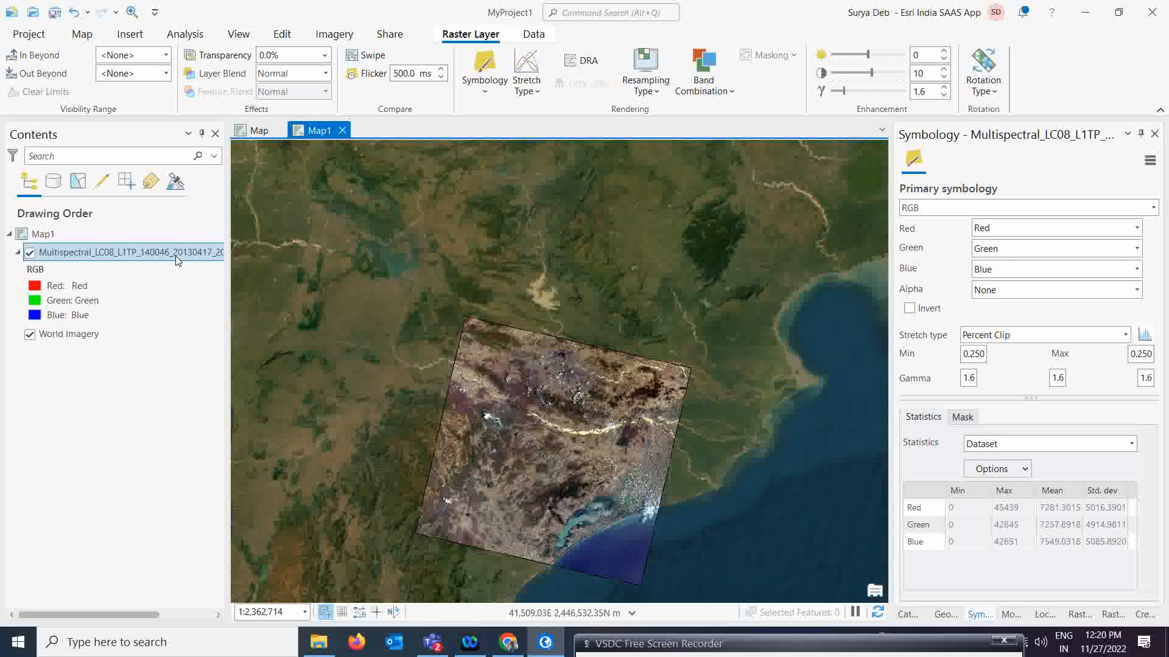
drag(227, 244, 321, 244)
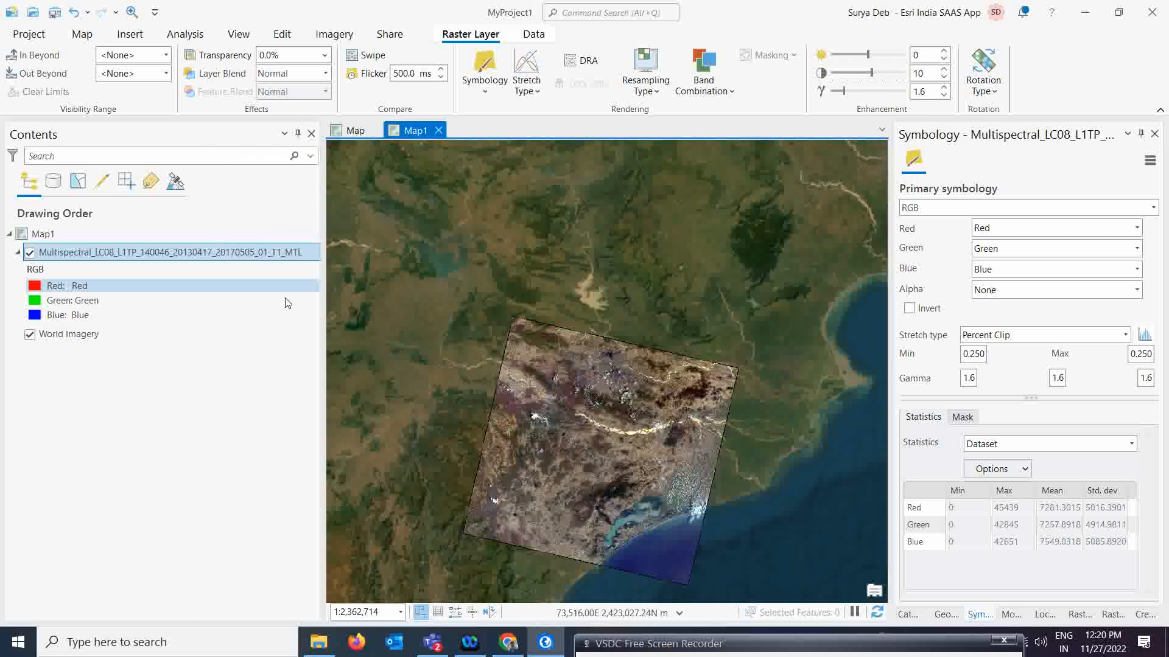
right_click(172, 255)
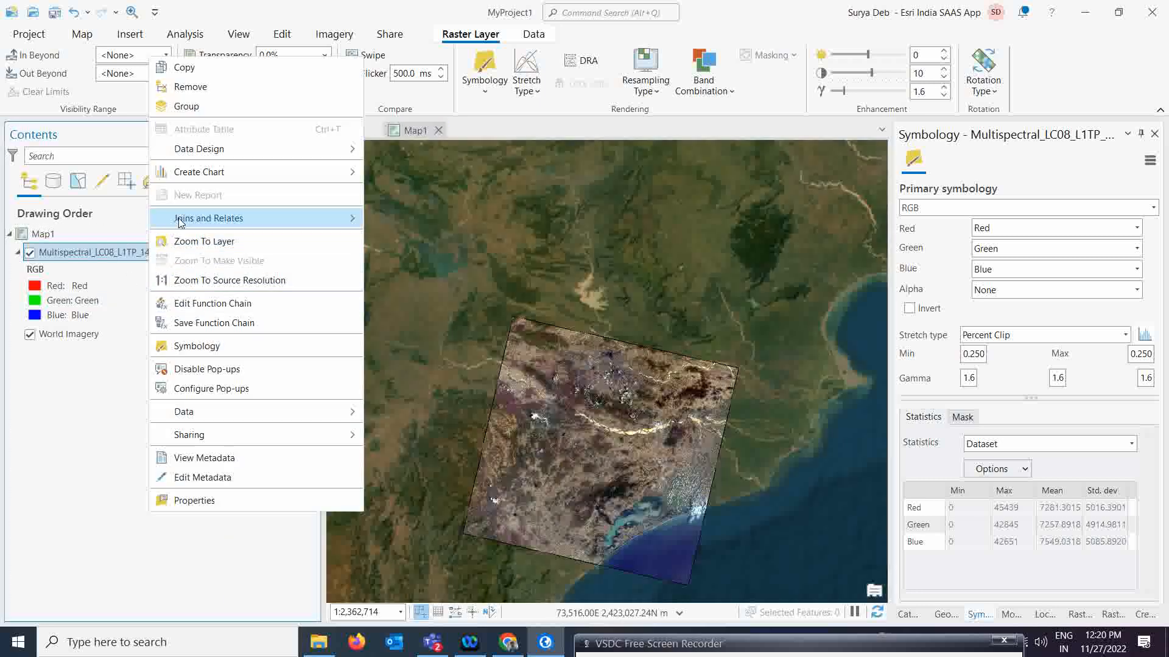
click(194, 240)
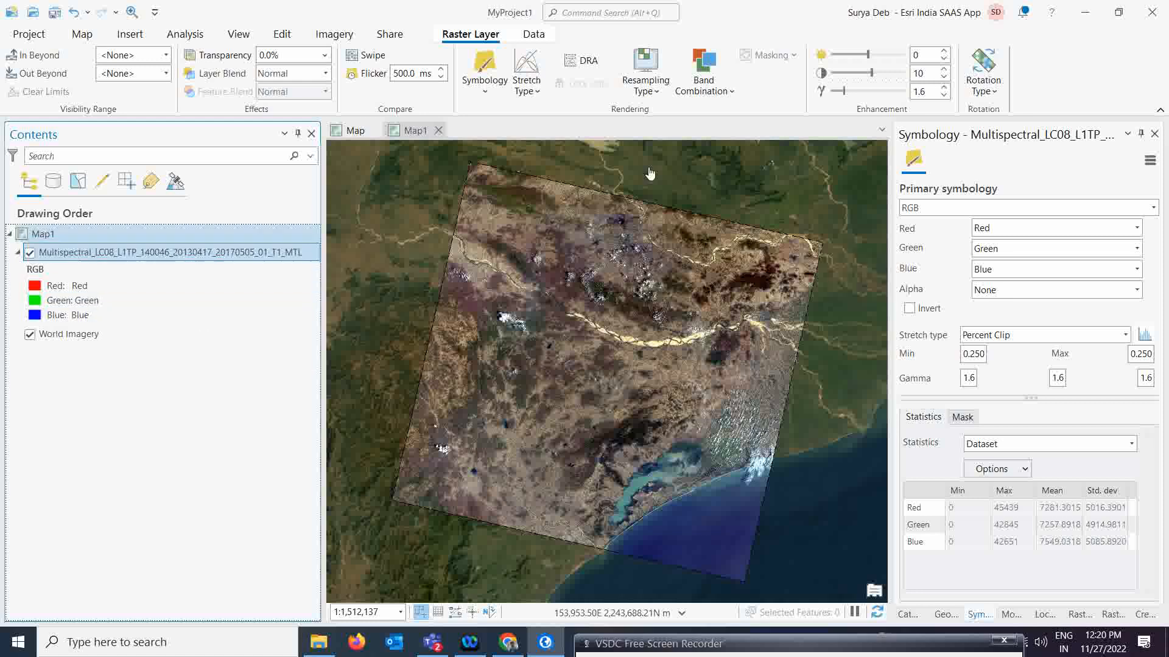
Apply the Color Infrared band combination to the LC08 layer, then replace it with Shallow Bathymetric to inspect the coastal lagoon
click(711, 93)
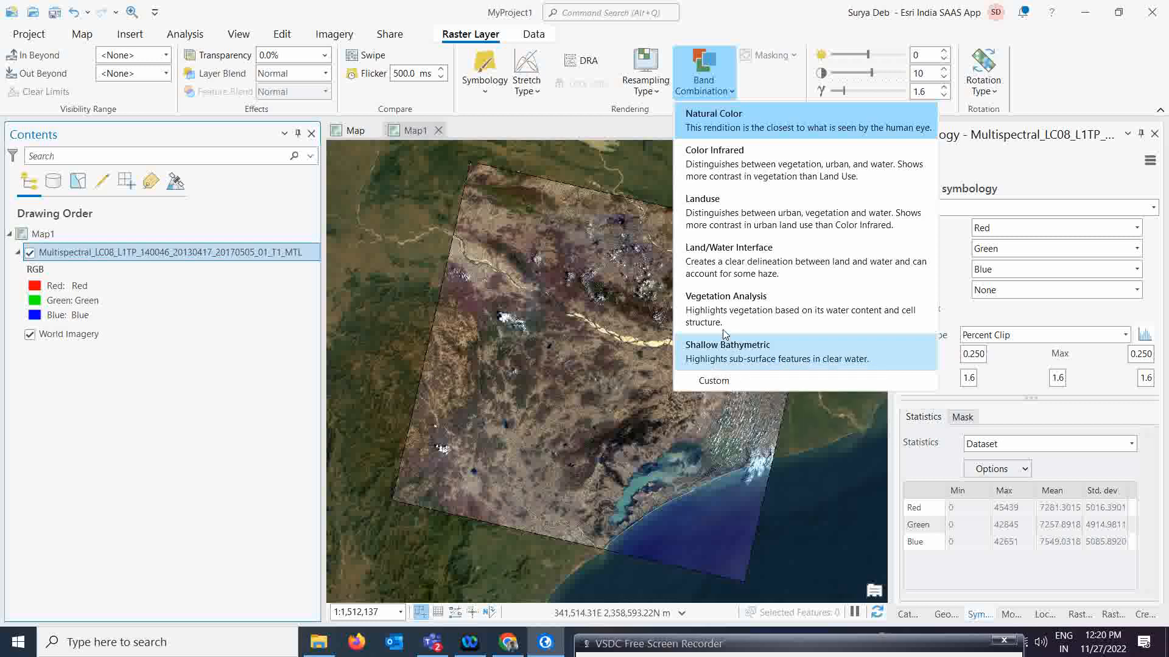
click(830, 193)
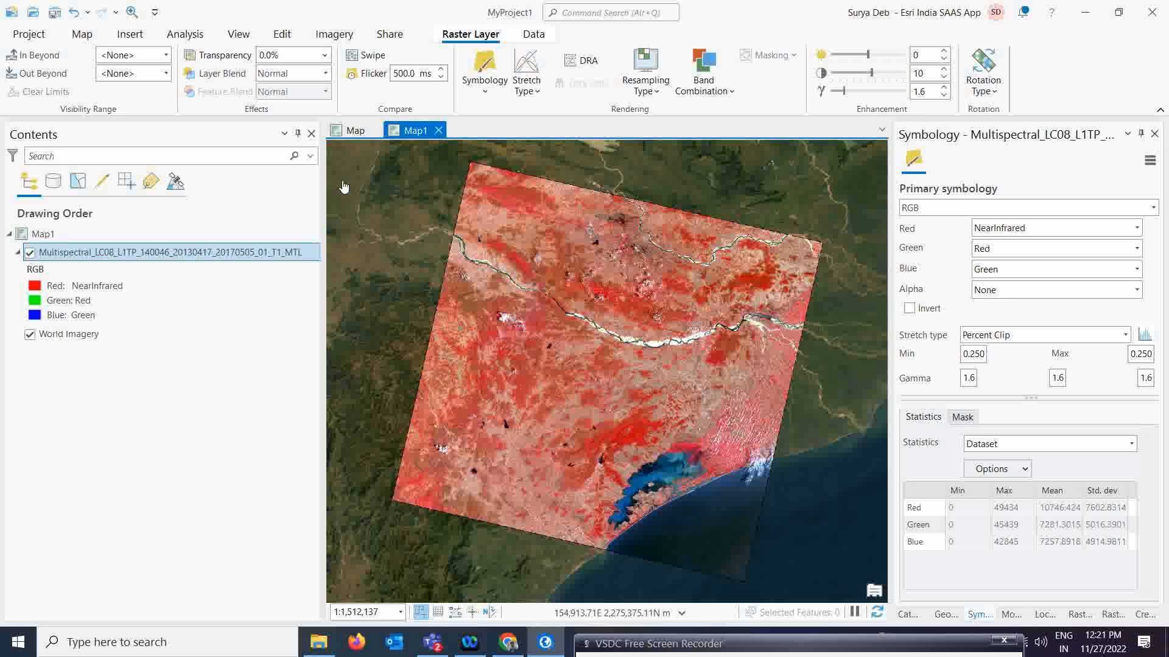
click(690, 98)
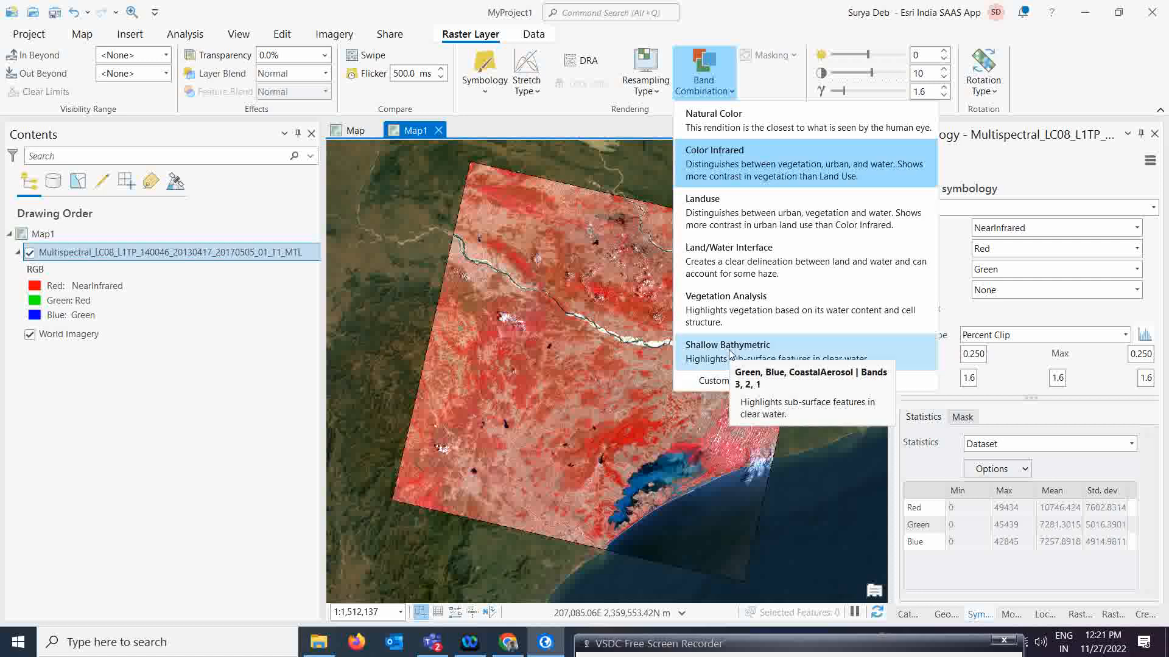
click(731, 353)
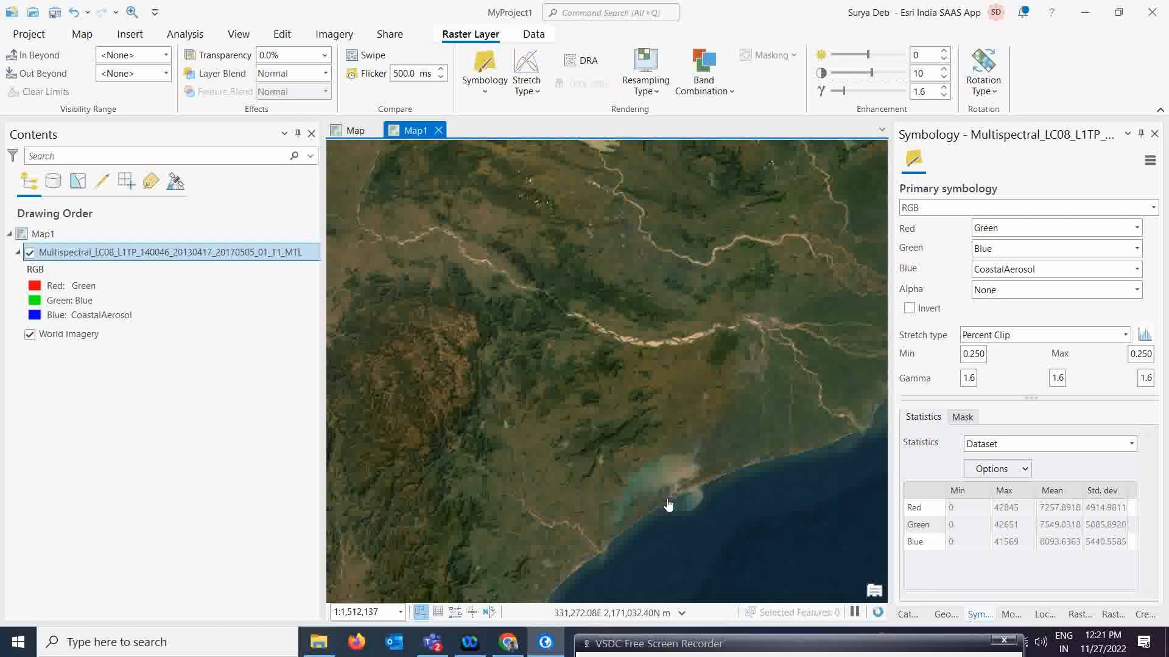
scroll(676, 505, up, 4)
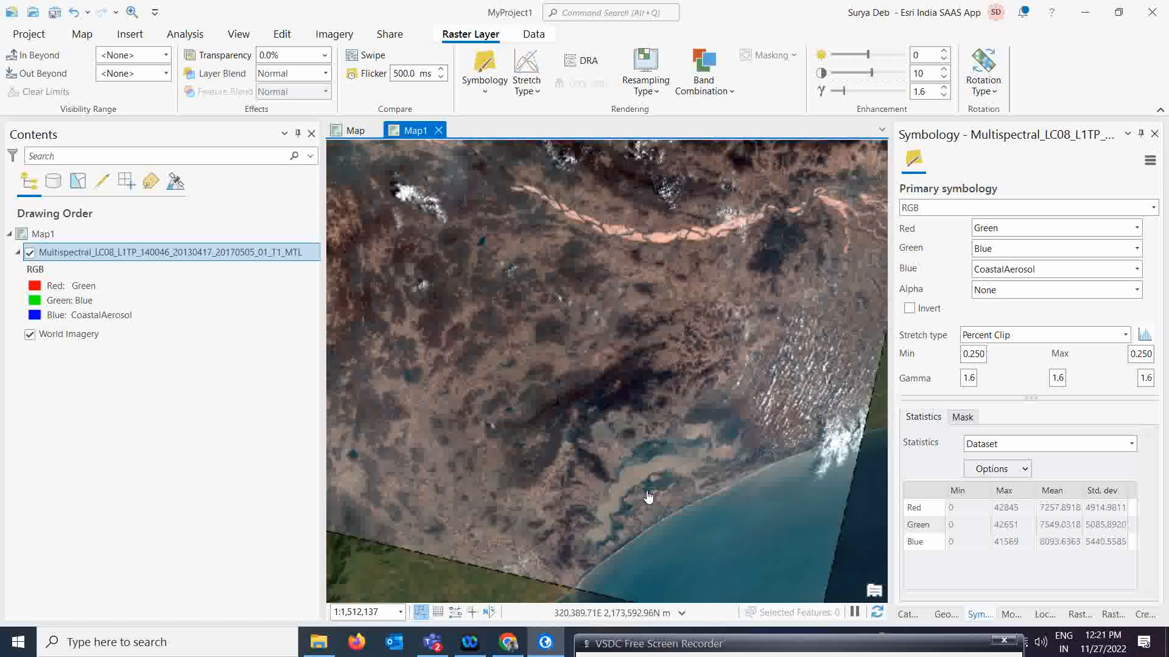
drag(683, 481, 641, 381)
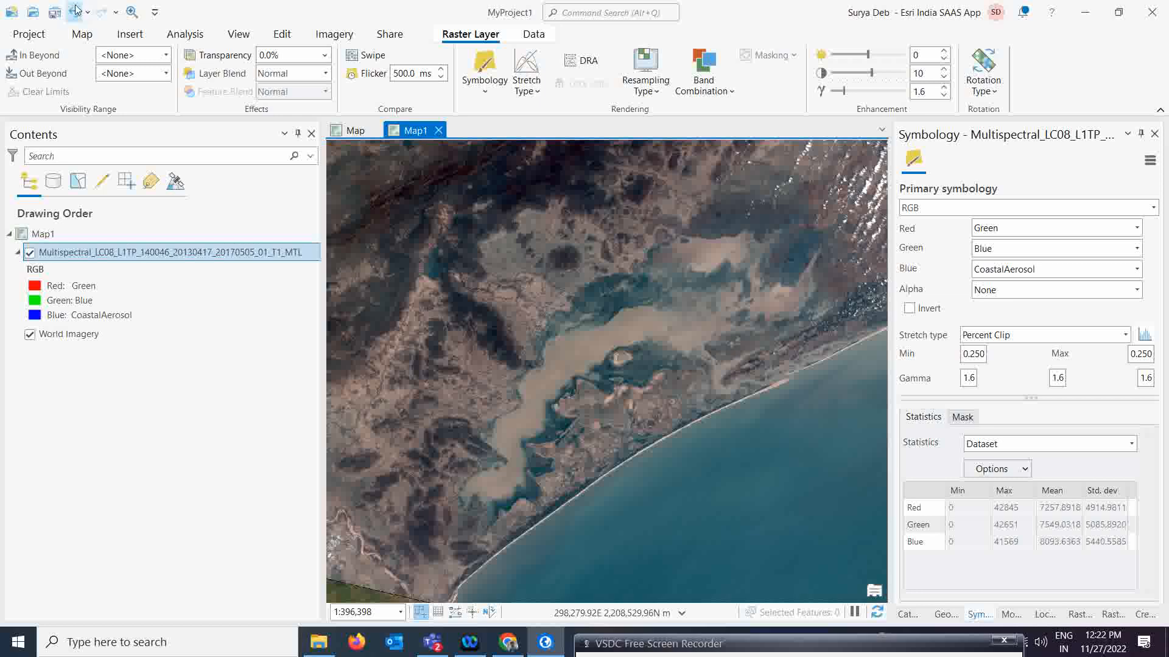
Insert a new map into the project
click(129, 34)
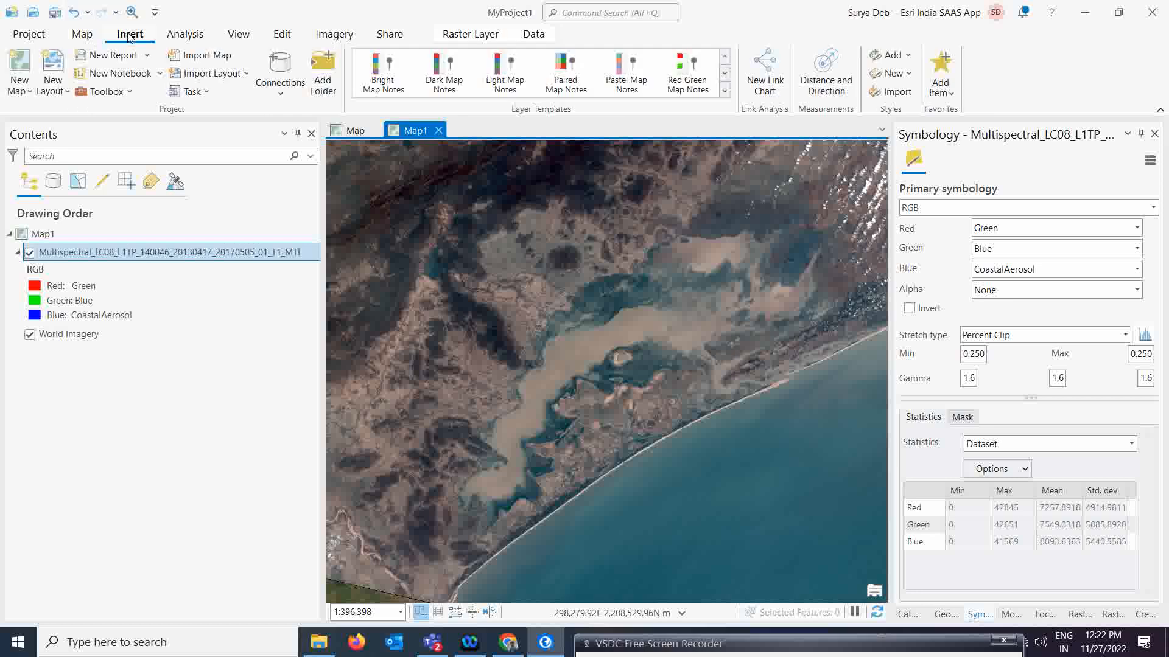
click(22, 91)
click(32, 120)
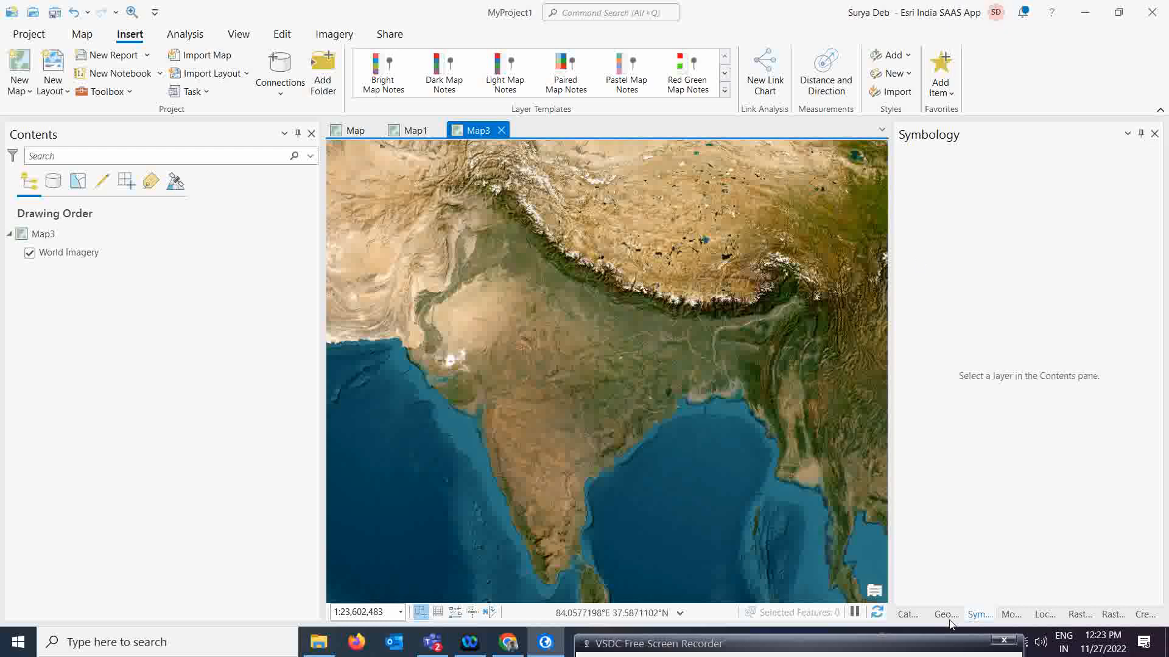
Add the Sentinel-2 Views imagery layer from the Living Atlas search results for "sentinel" to the current map
click(907, 614)
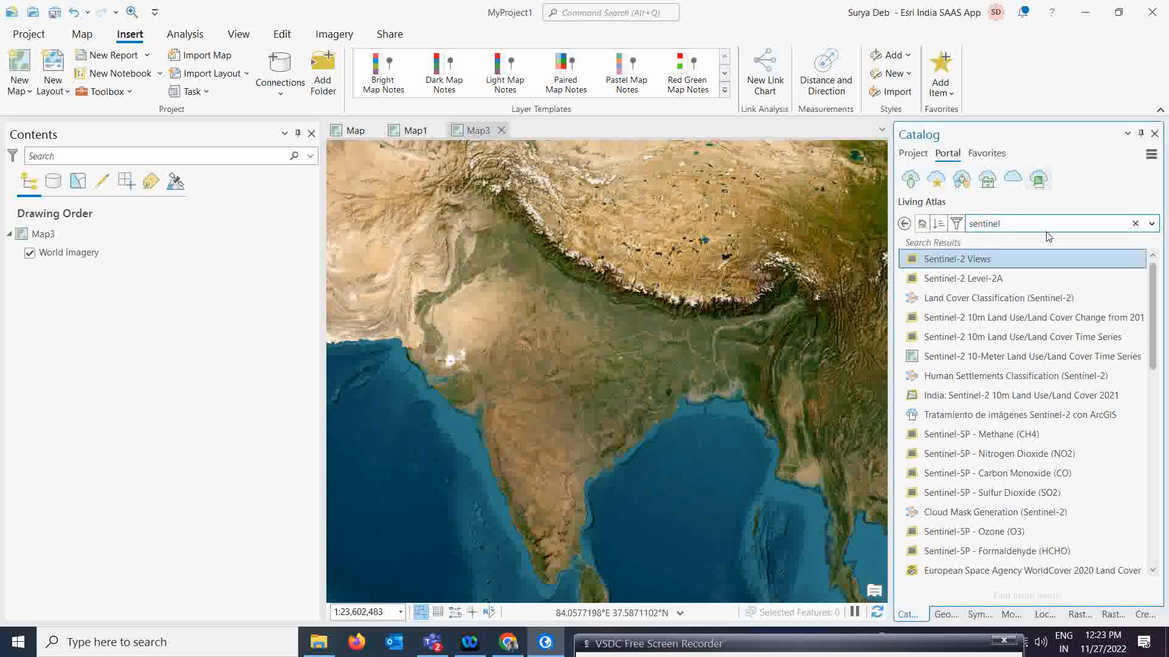
click(1041, 184)
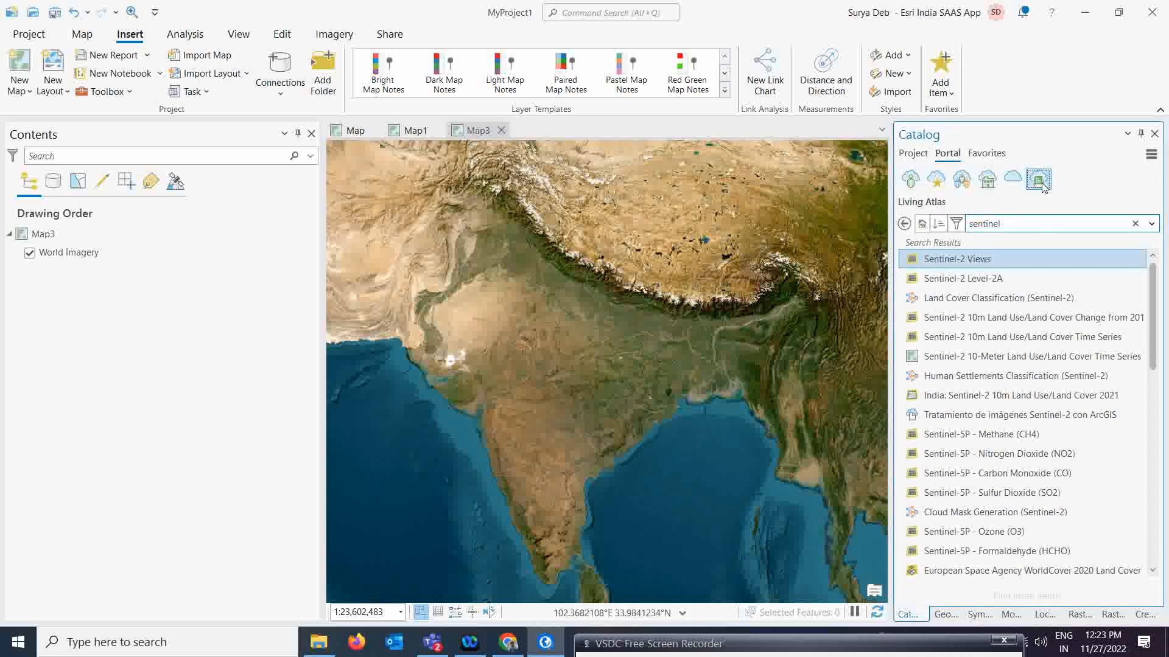
click(1016, 224)
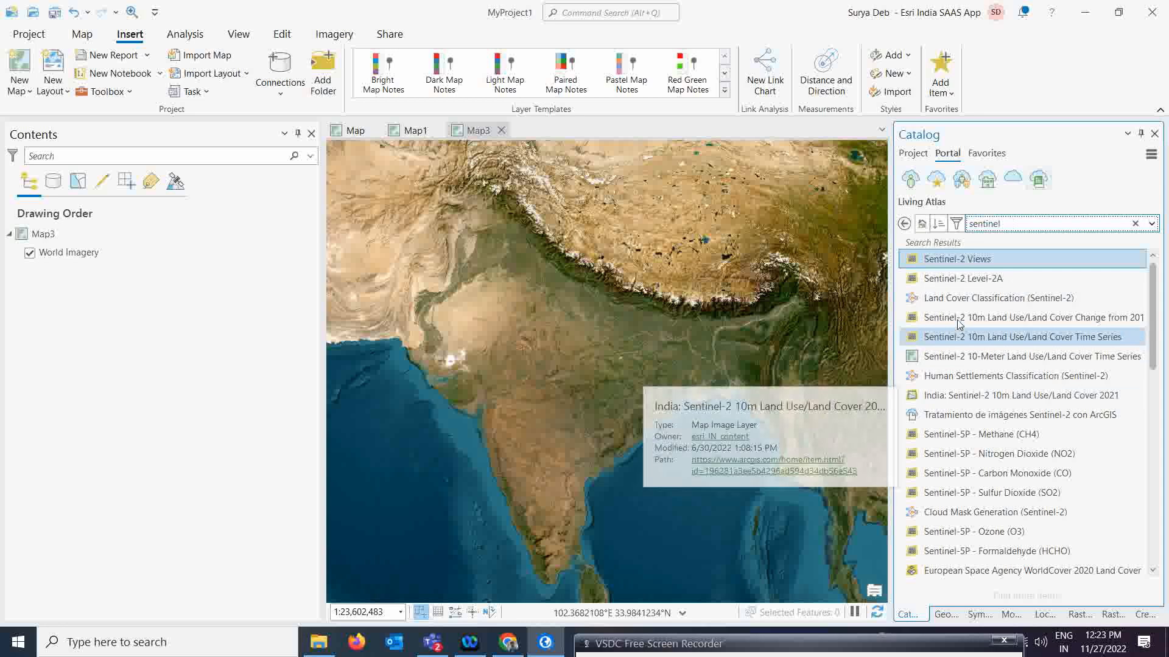
right_click(942, 263)
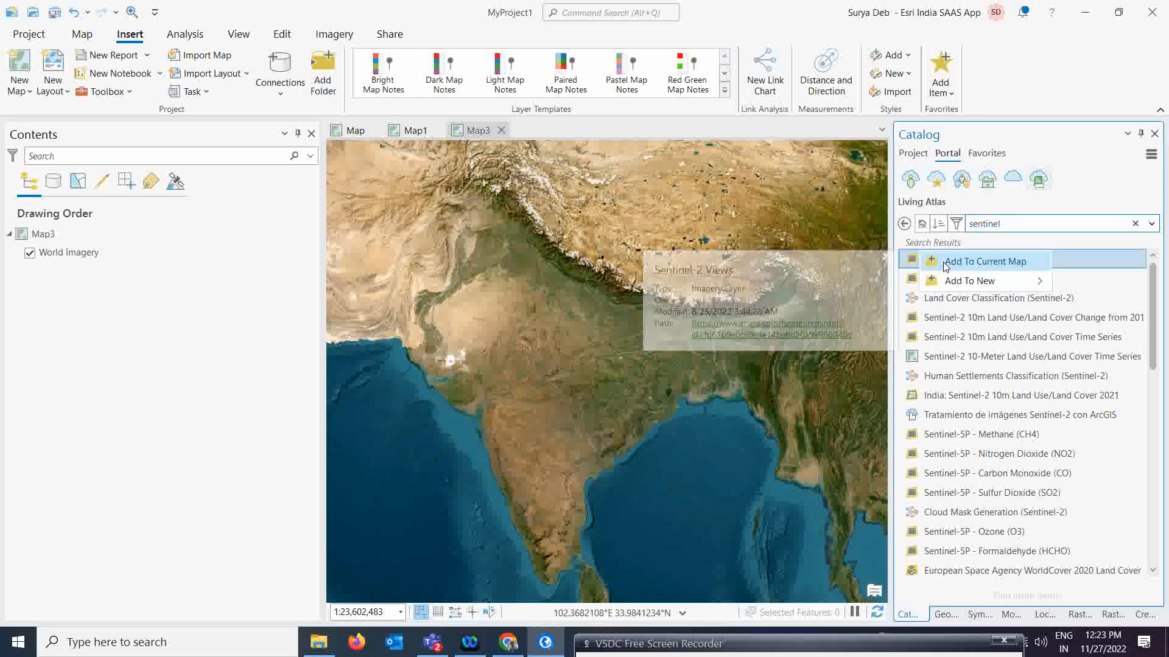
click(934, 262)
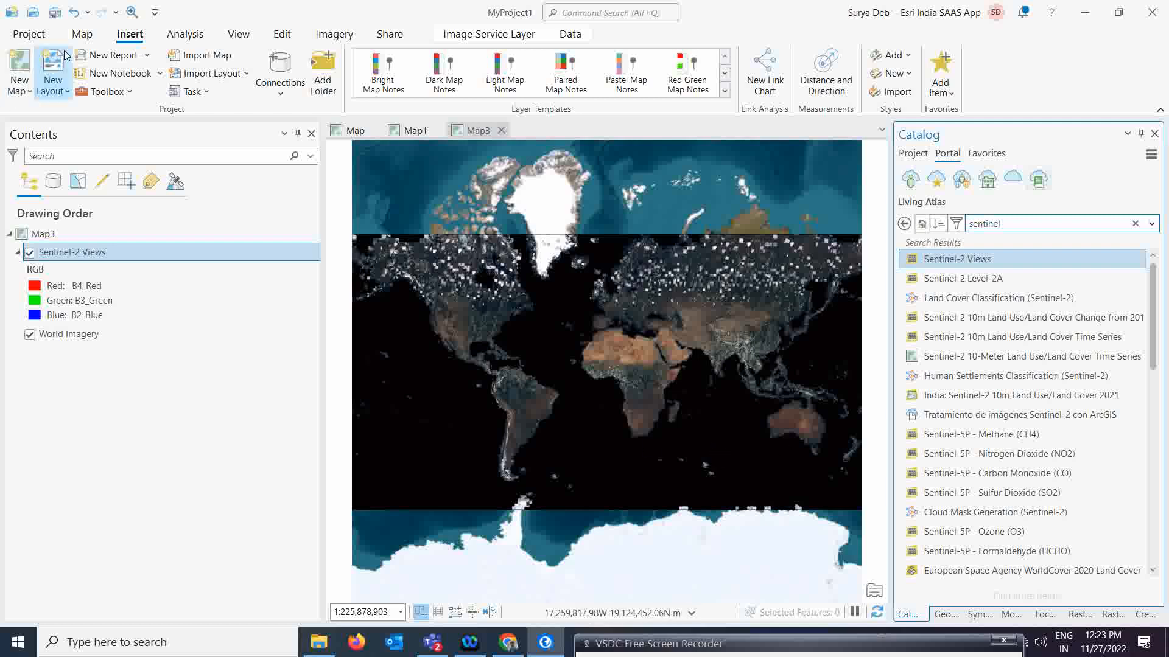
Locate "sundarban west bengal" on the map
click(81, 36)
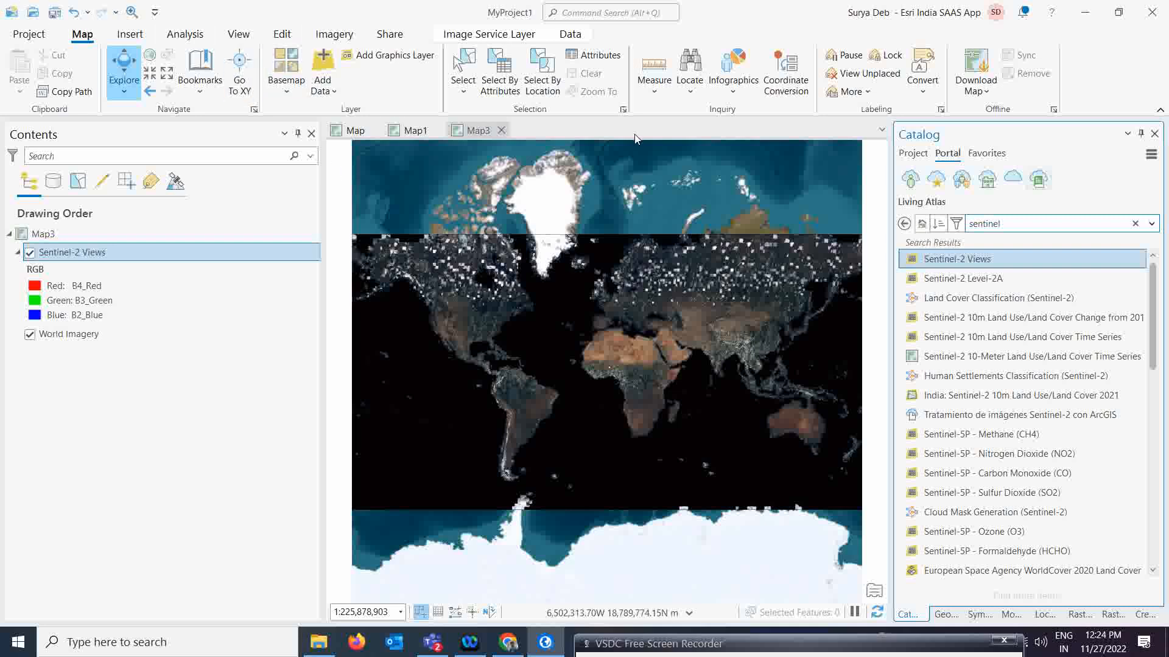
click(691, 61)
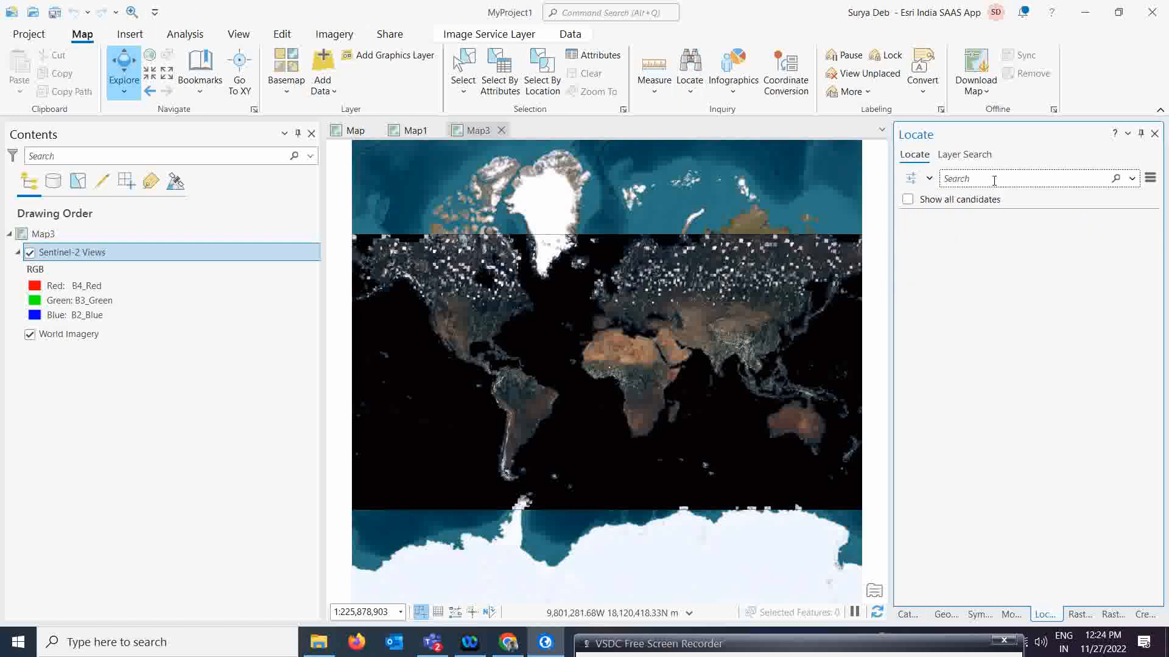
text(sundarban)
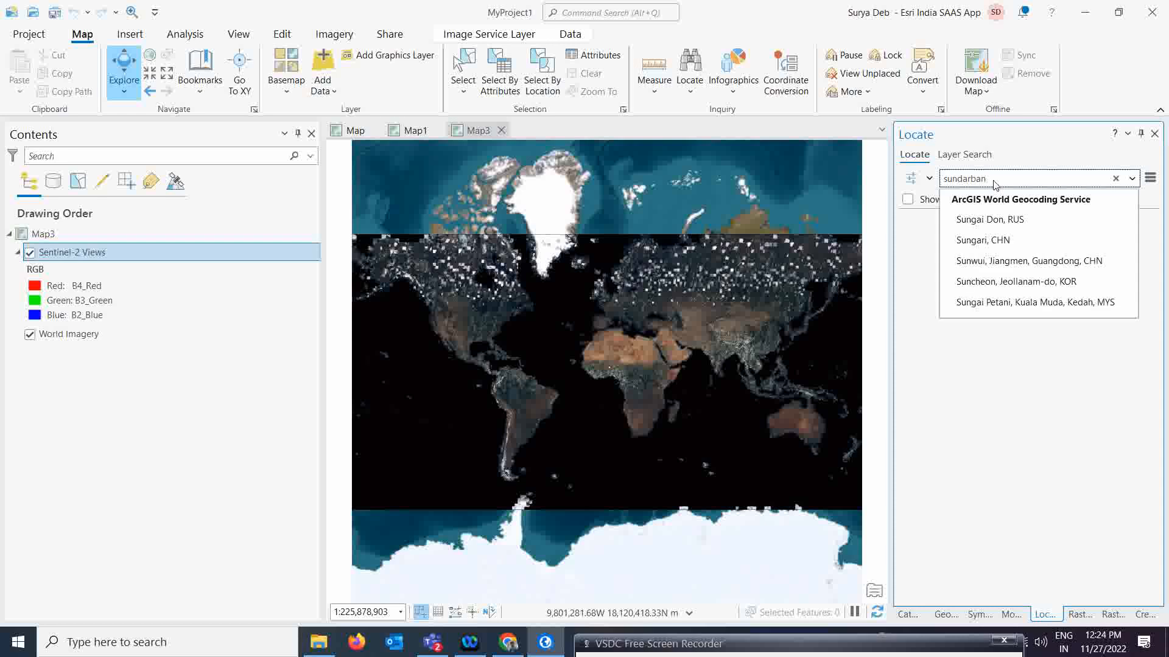
text( west)
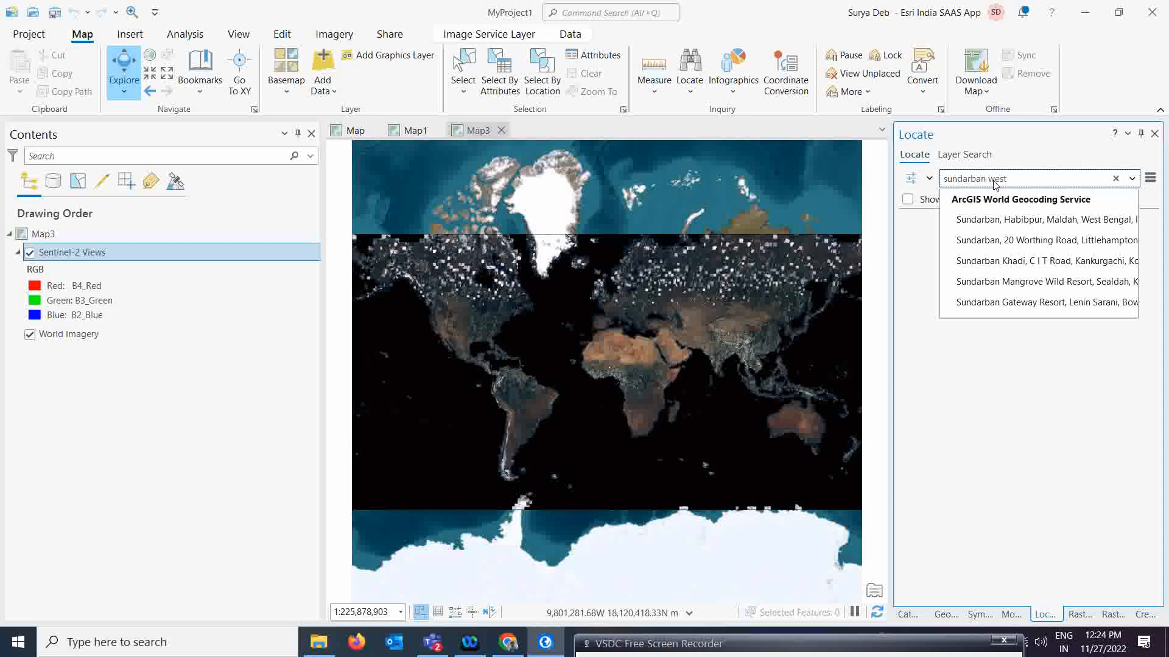
text( ben)
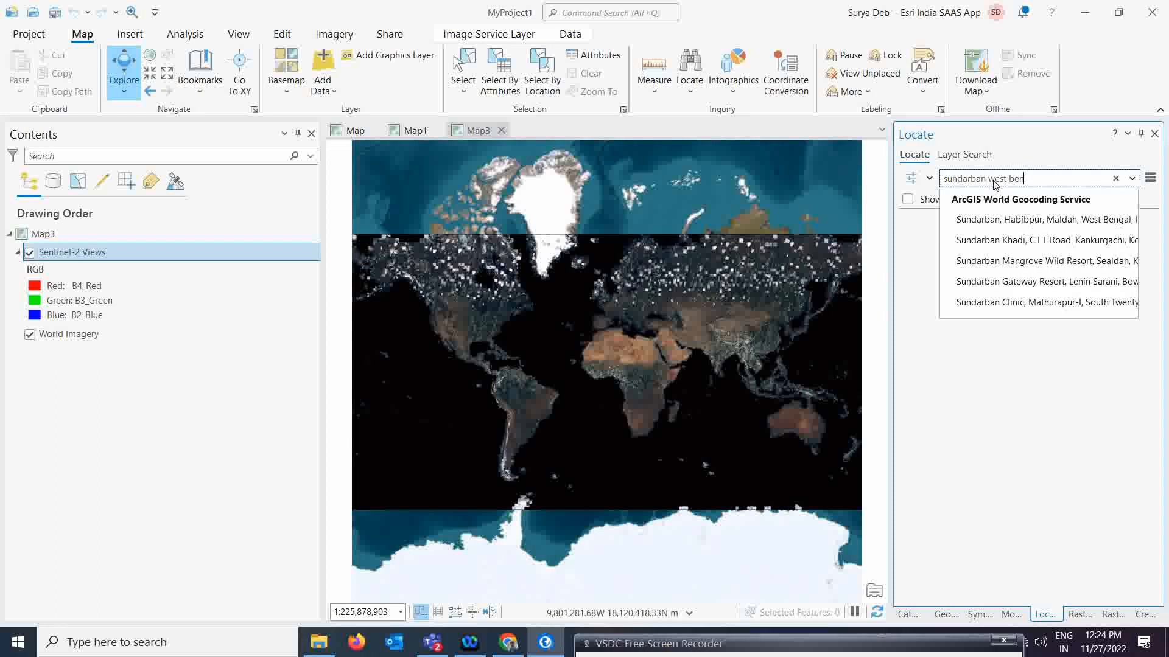
text(gal)
key(Return)
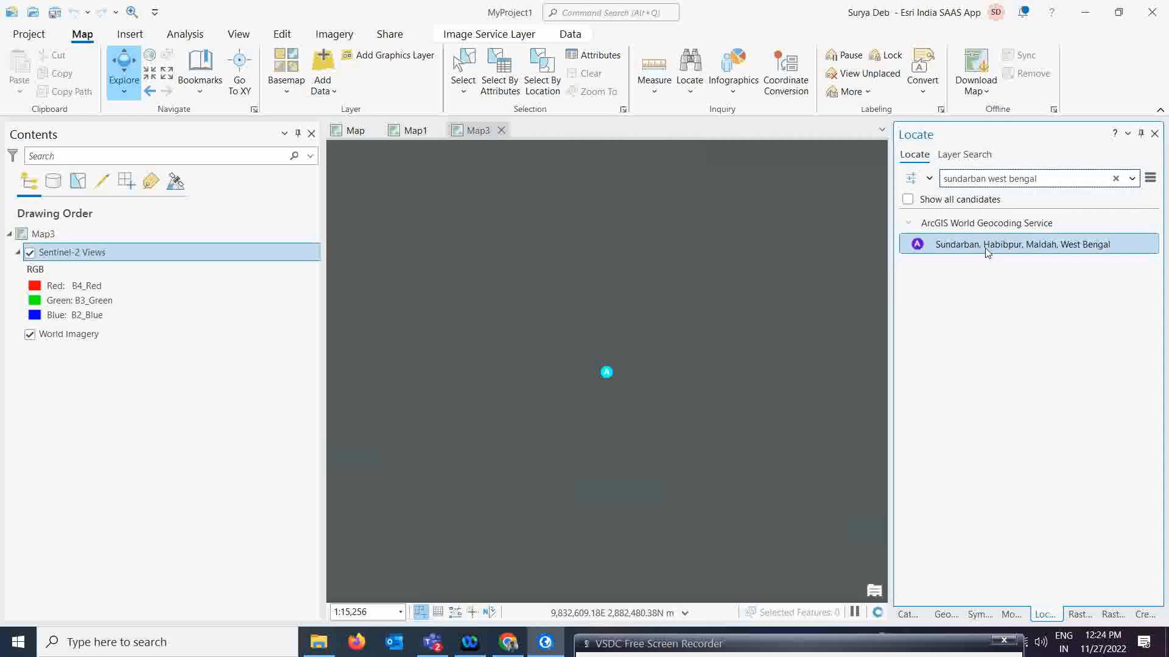
Find the Sundarbans delta on the coast south of the located place and refresh the map display there
scroll(658, 438, down, 3)
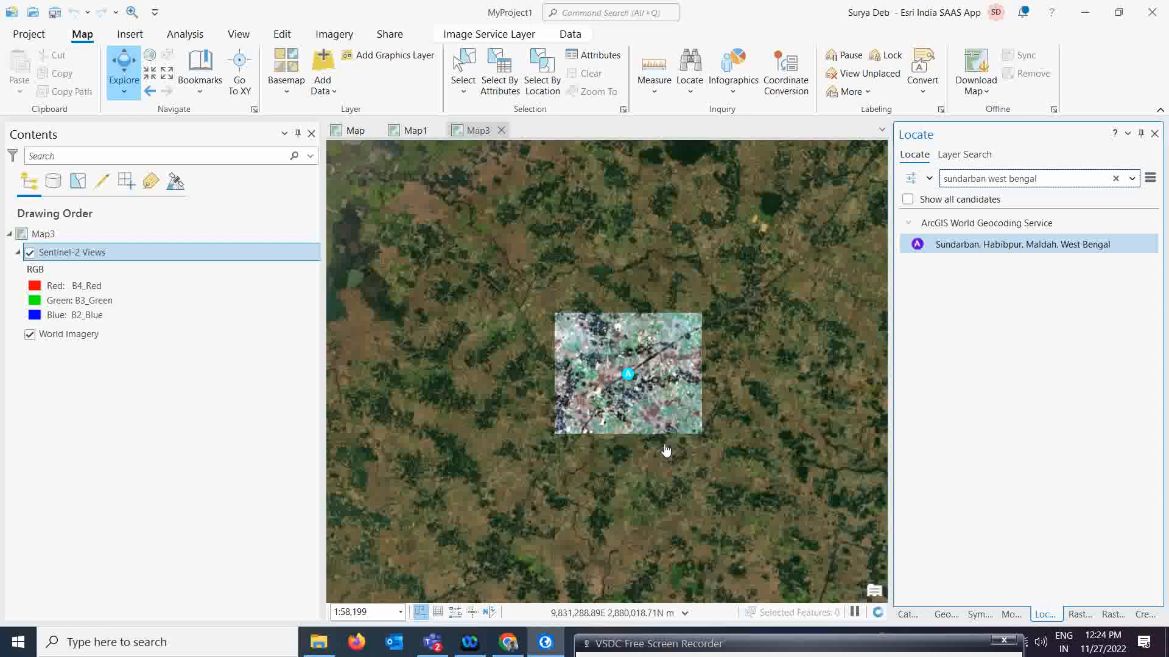
scroll(647, 356, down, 5)
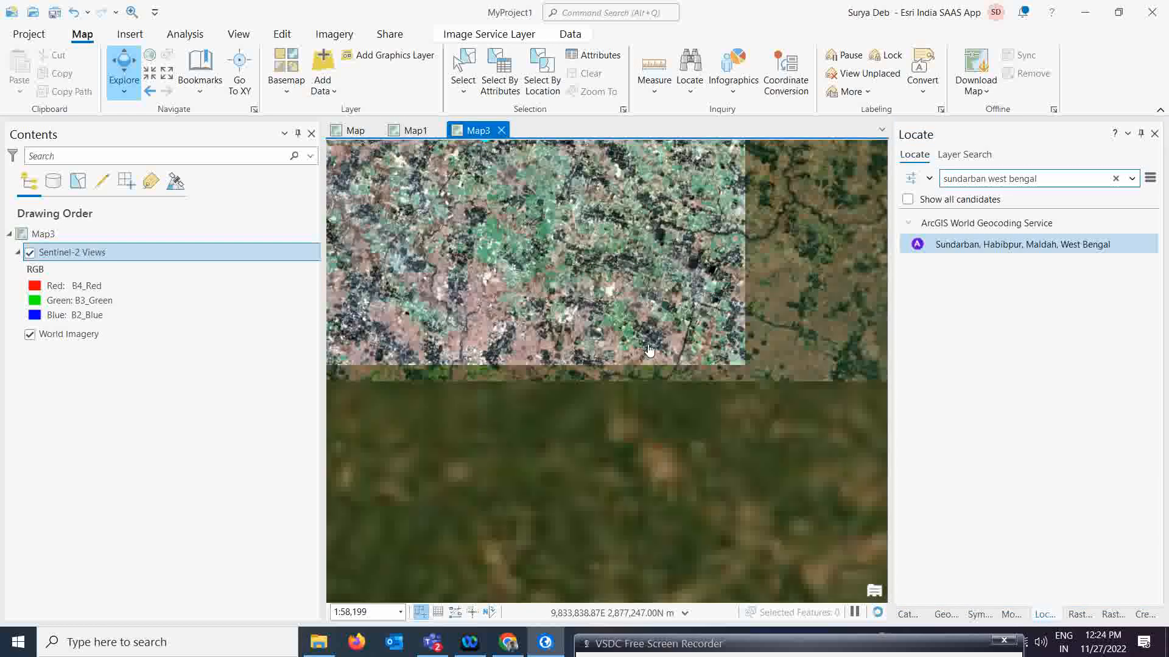
drag(711, 475, 507, 292)
scroll(504, 396, up, 3)
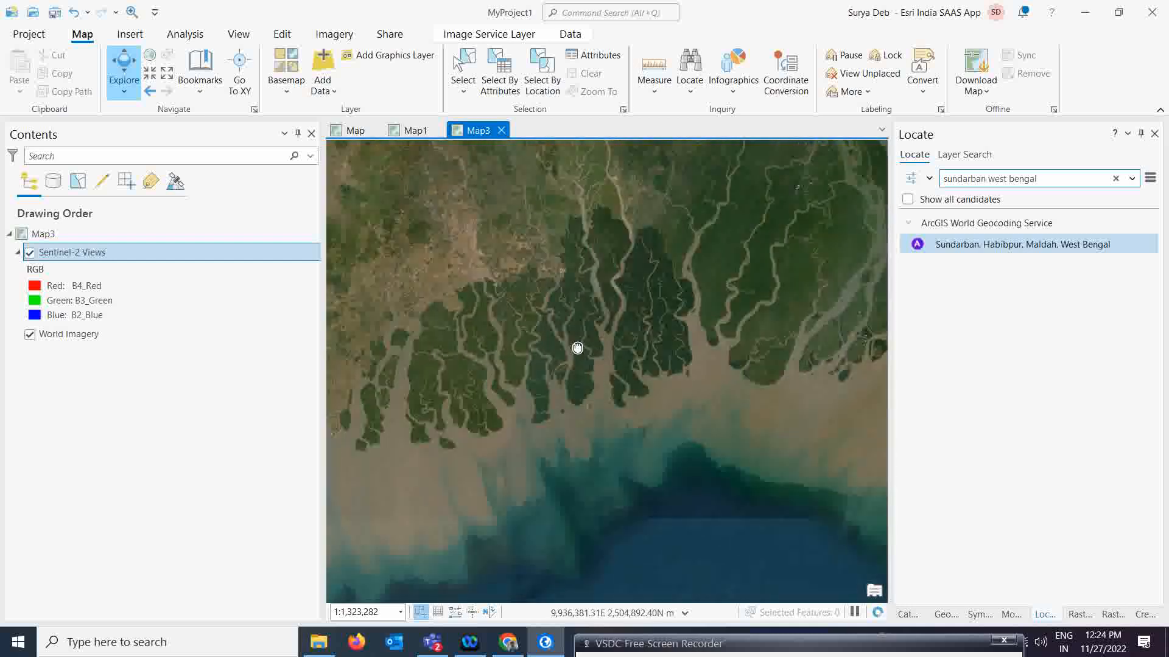
scroll(576, 348, up, 3)
drag(568, 376, 592, 413)
scroll(594, 411, up, 2)
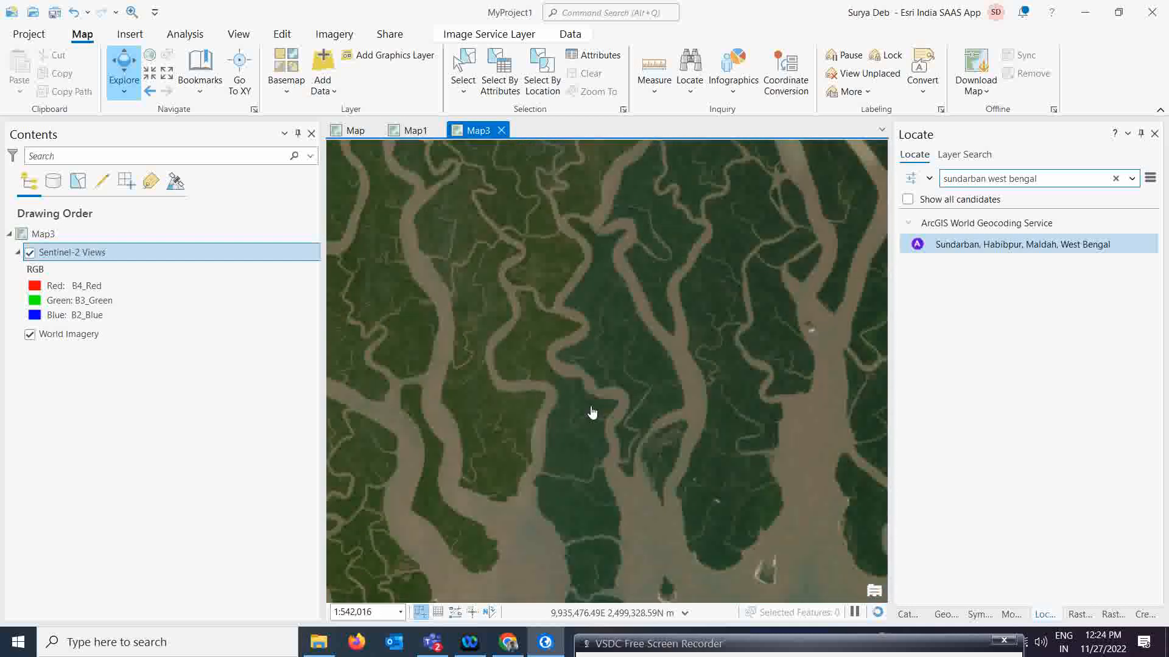
drag(574, 423, 639, 408)
scroll(606, 447, down, 2)
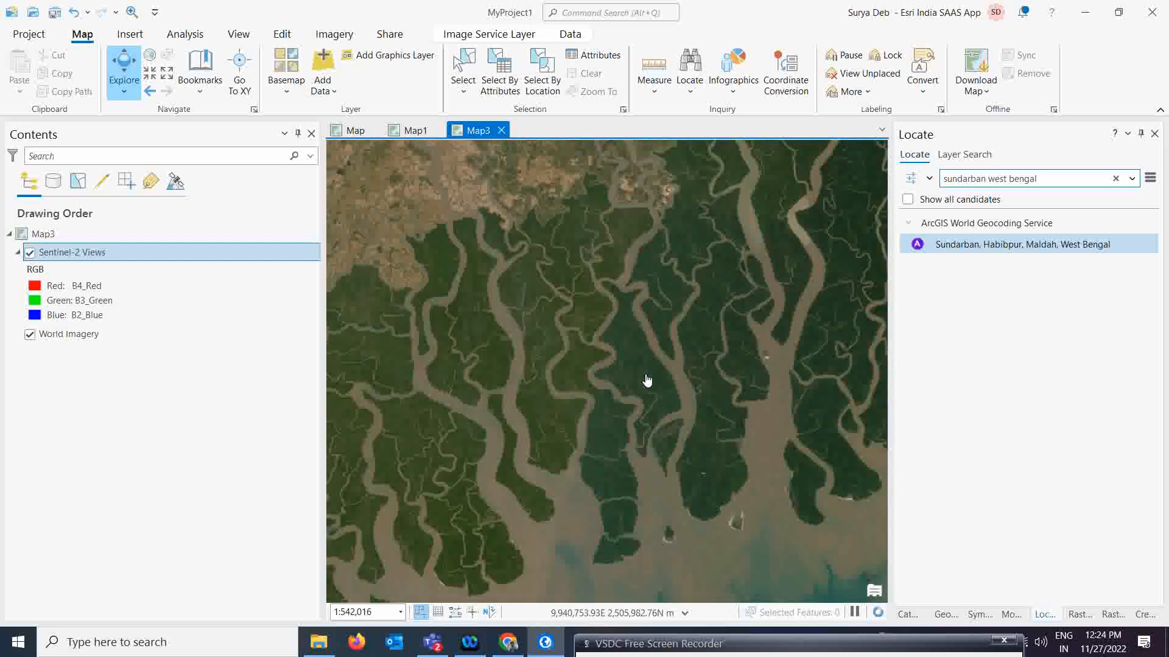
click(877, 614)
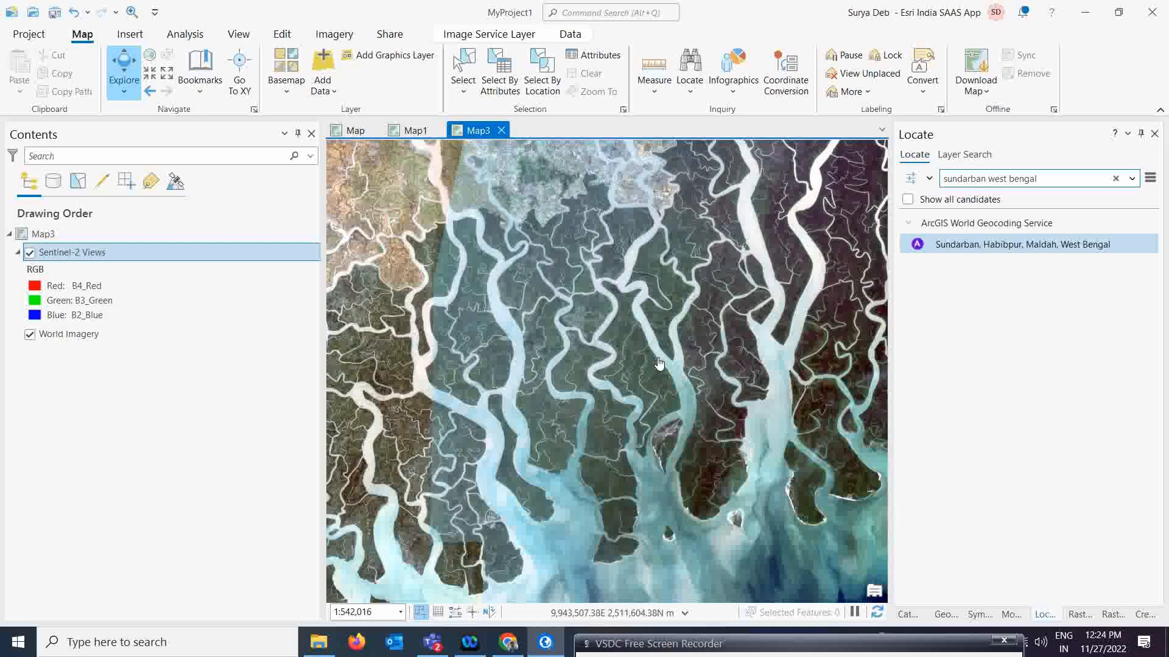
Examine the mangrove islands, tidal channels and river mouths of the delta in the Sentinel-2 imagery at several scales
scroll(647, 446, up, 2)
scroll(646, 445, up, 2)
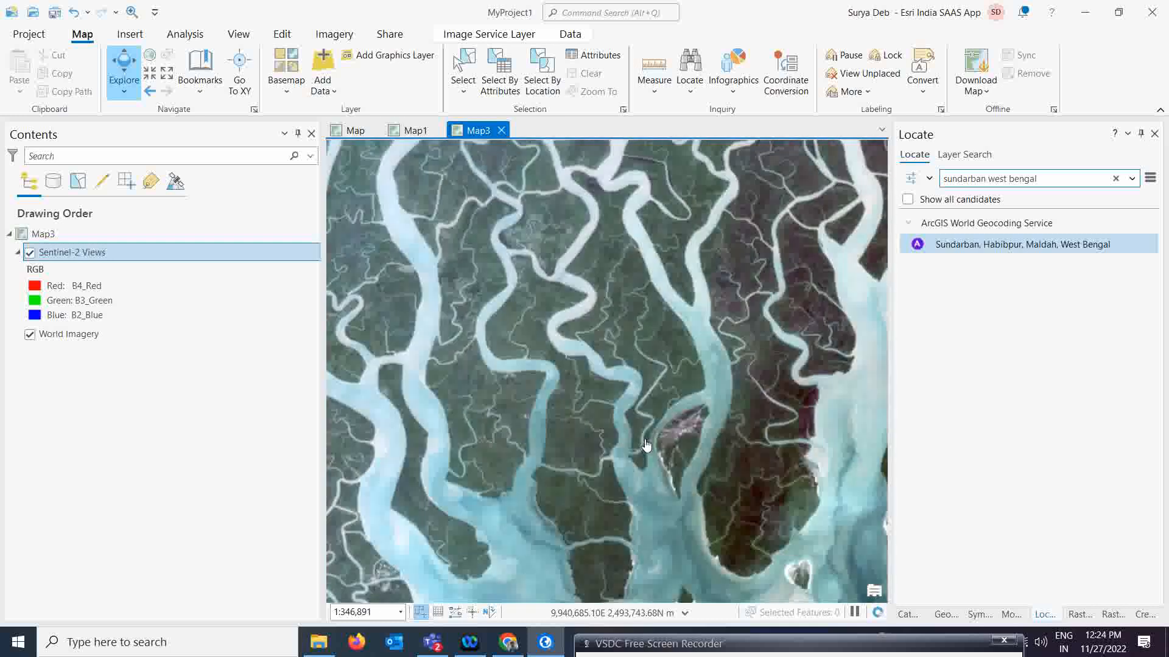
drag(633, 426, 723, 289)
scroll(684, 385, down, 2)
drag(684, 385, 639, 421)
scroll(636, 426, up, 2)
drag(627, 372, 600, 298)
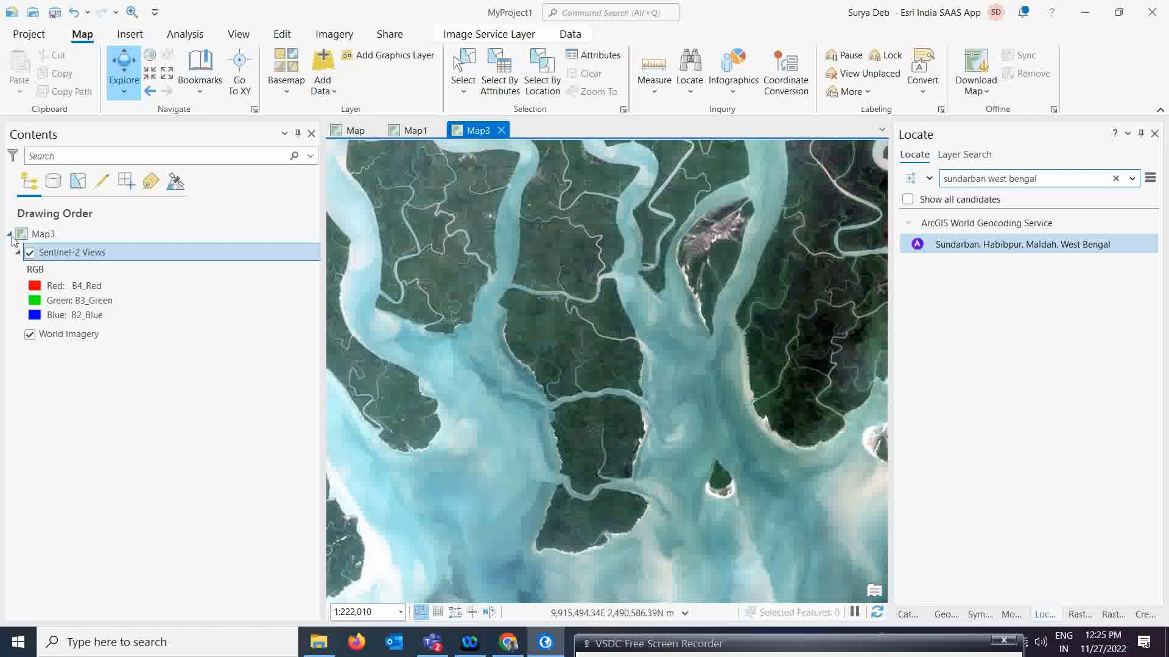
Apply the Natural Color processing template, with its fixed stretch, to the Sentinel-2 Views layer
right_click(90, 259)
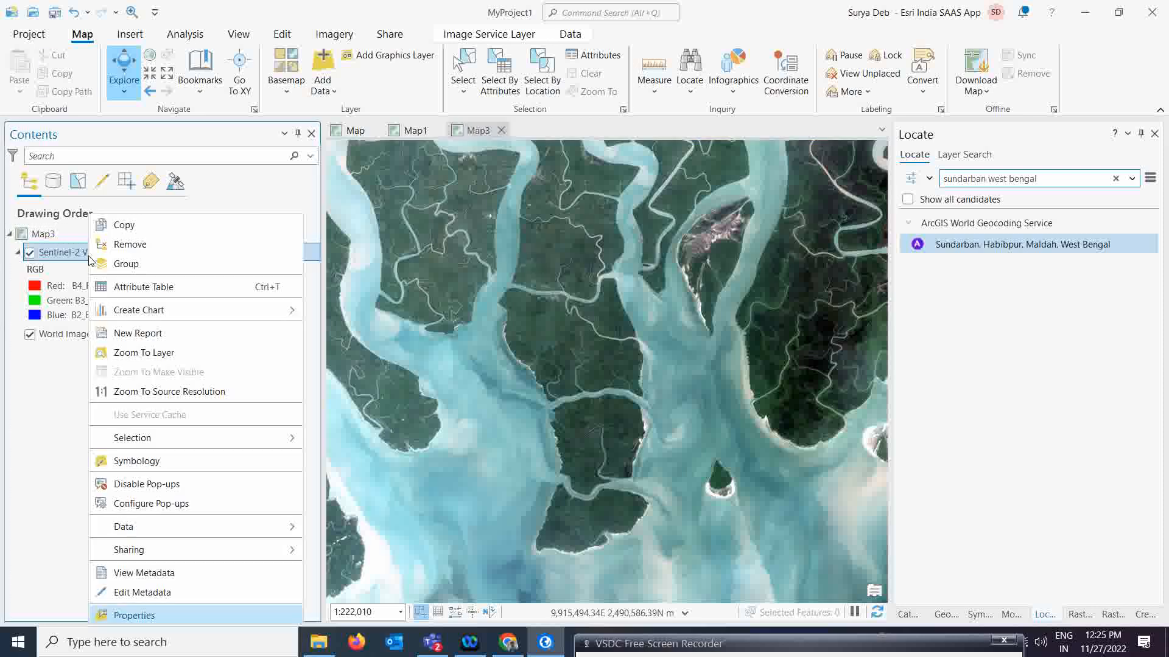
click(147, 616)
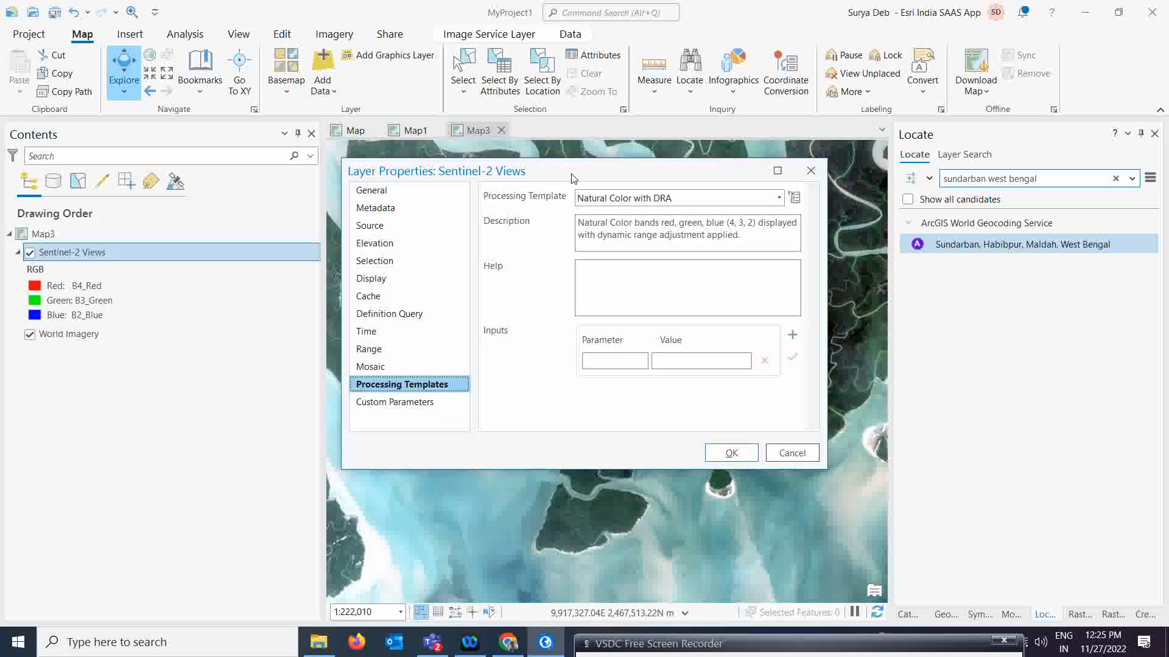
drag(593, 178, 549, 177)
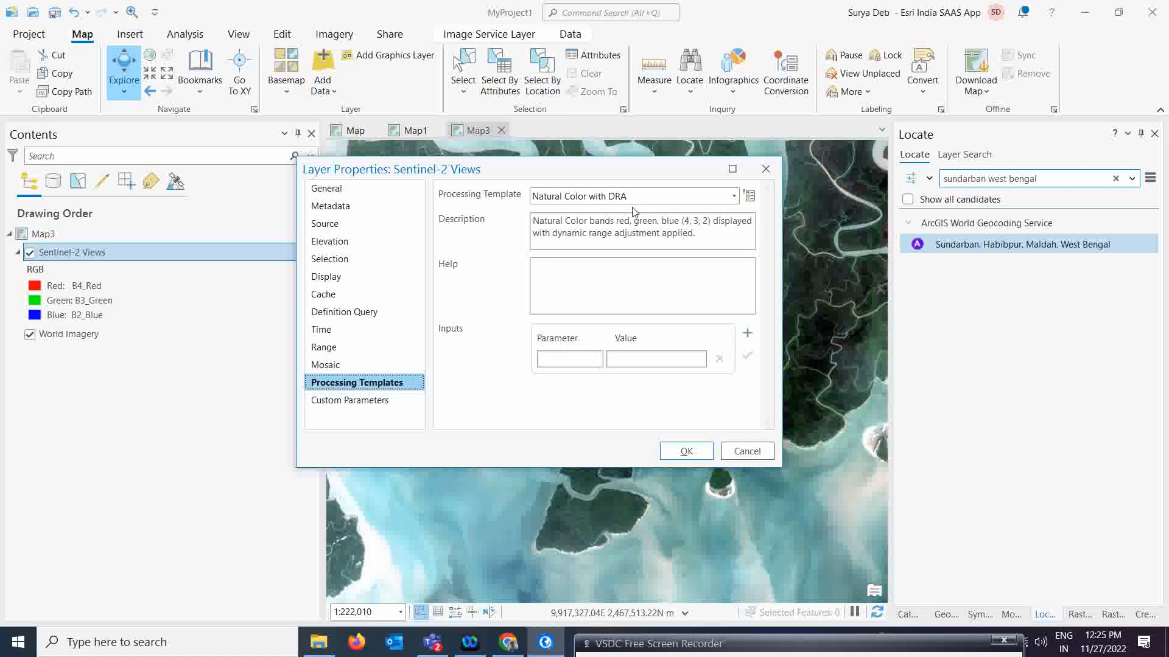
drag(553, 175, 635, 185)
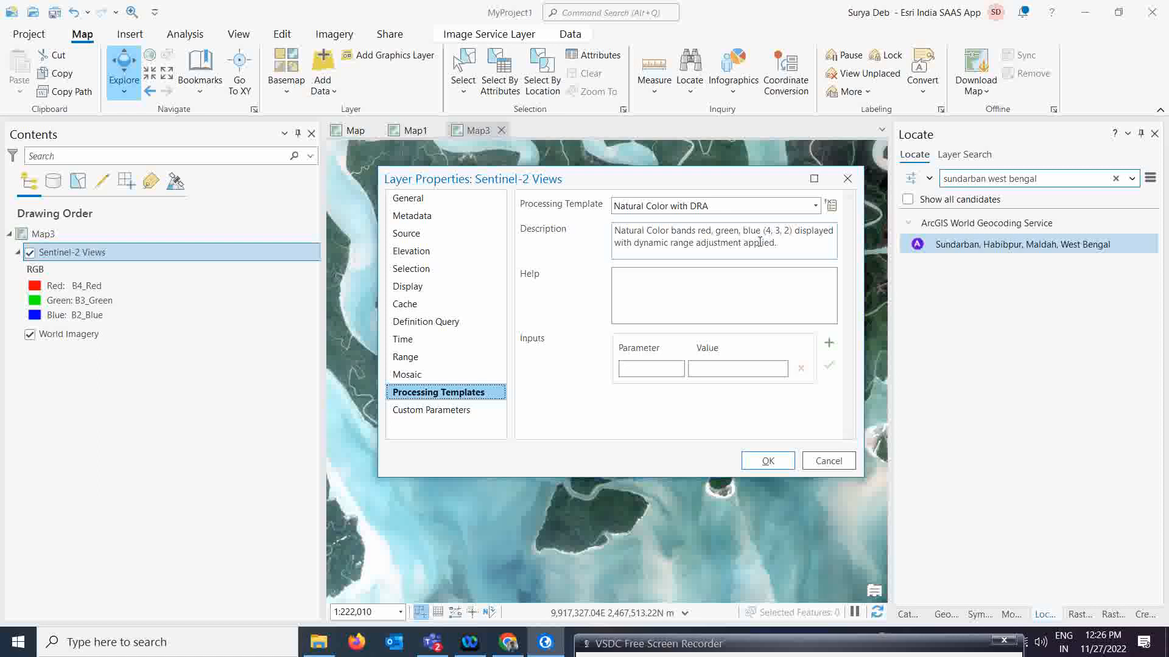
click(816, 206)
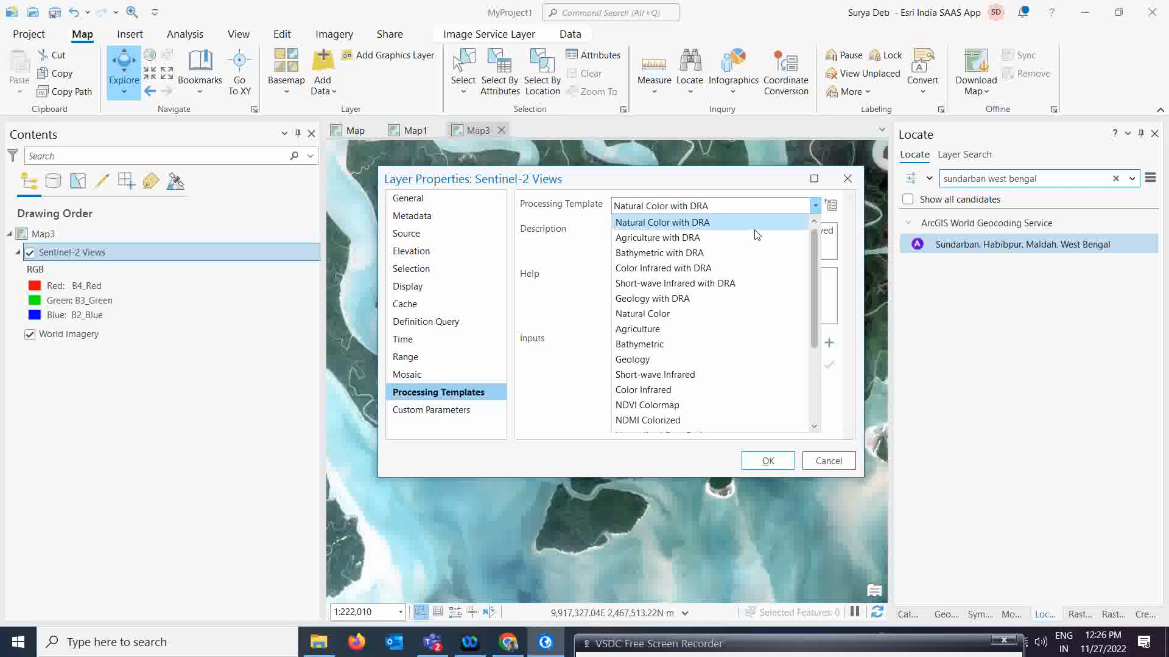
click(648, 315)
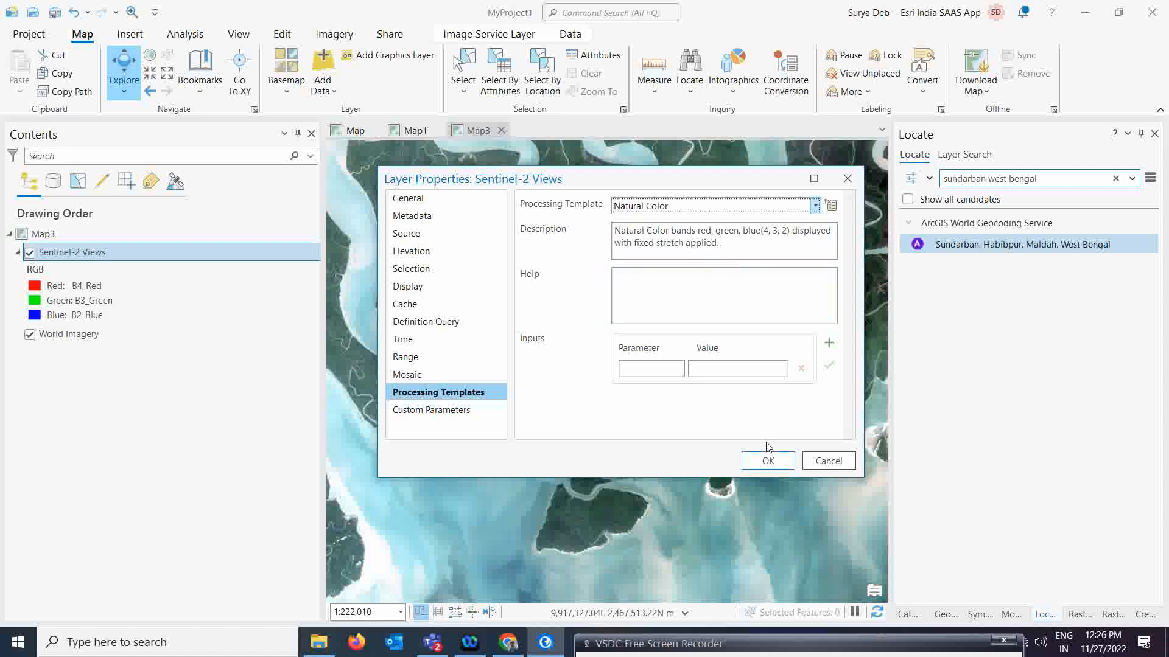
click(766, 463)
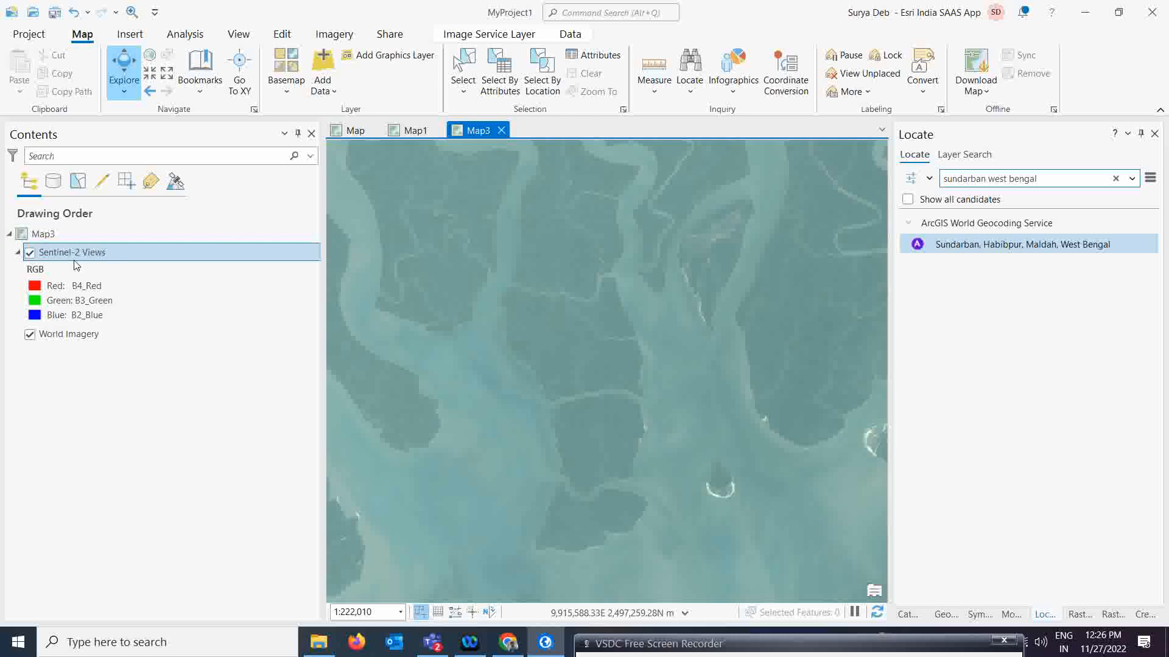
Switch the Sentinel-2 Views layer back to the Natural Color with DRA processing template
right_click(90, 260)
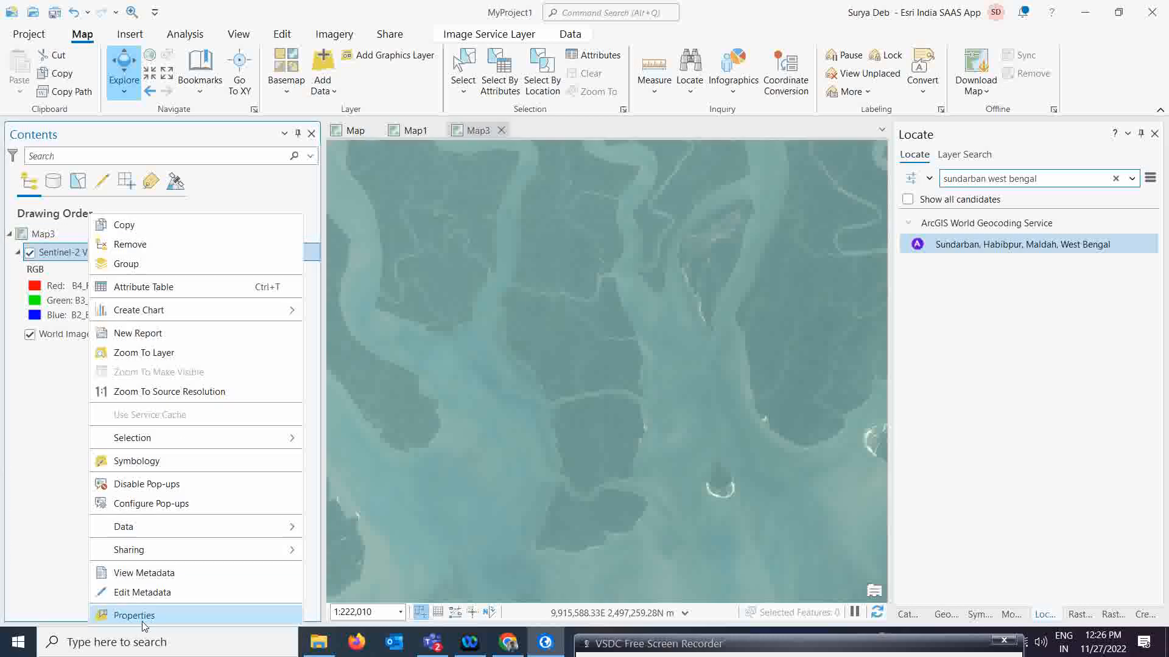
click(135, 619)
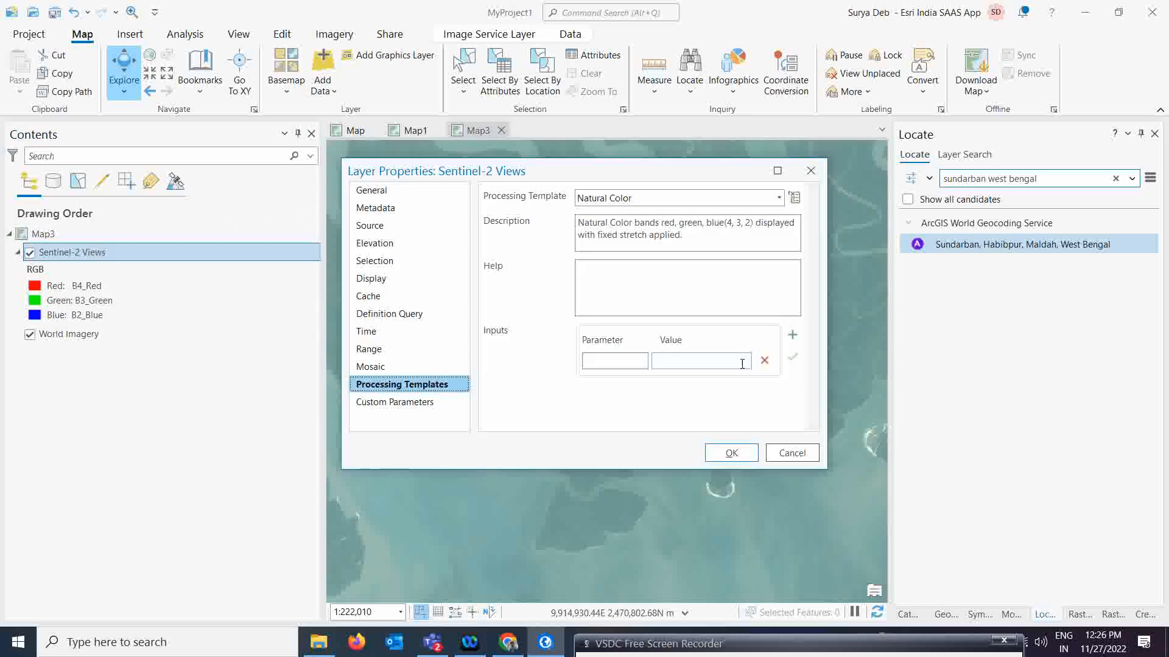
click(778, 198)
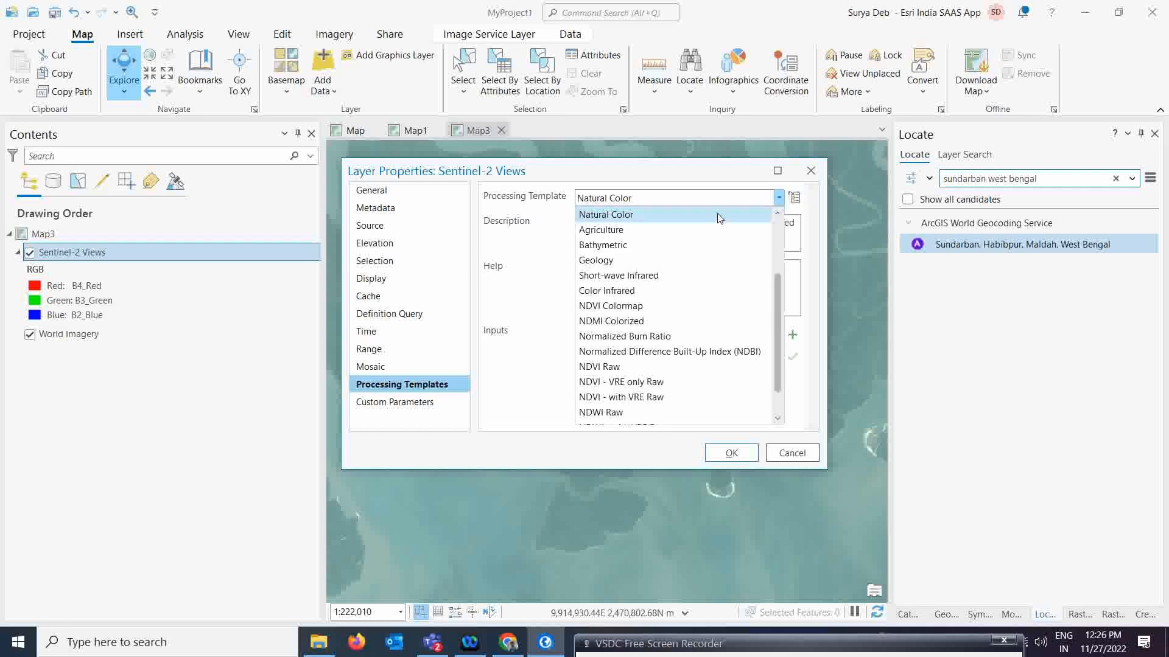
scroll(773, 294, up, 2)
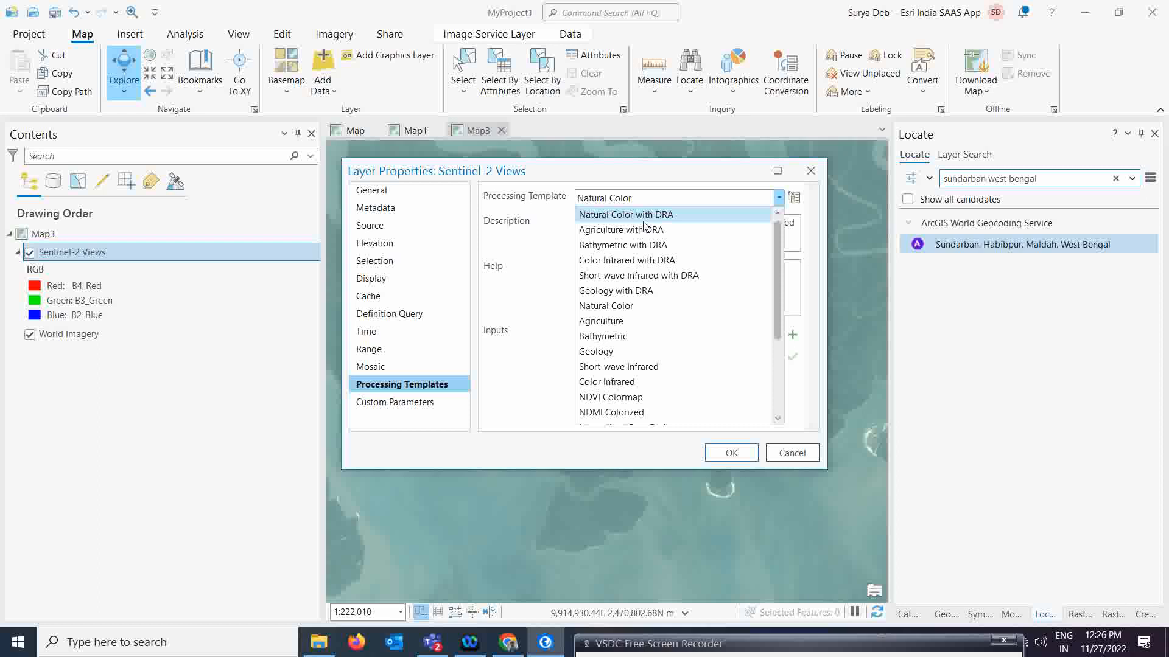
click(644, 220)
click(734, 459)
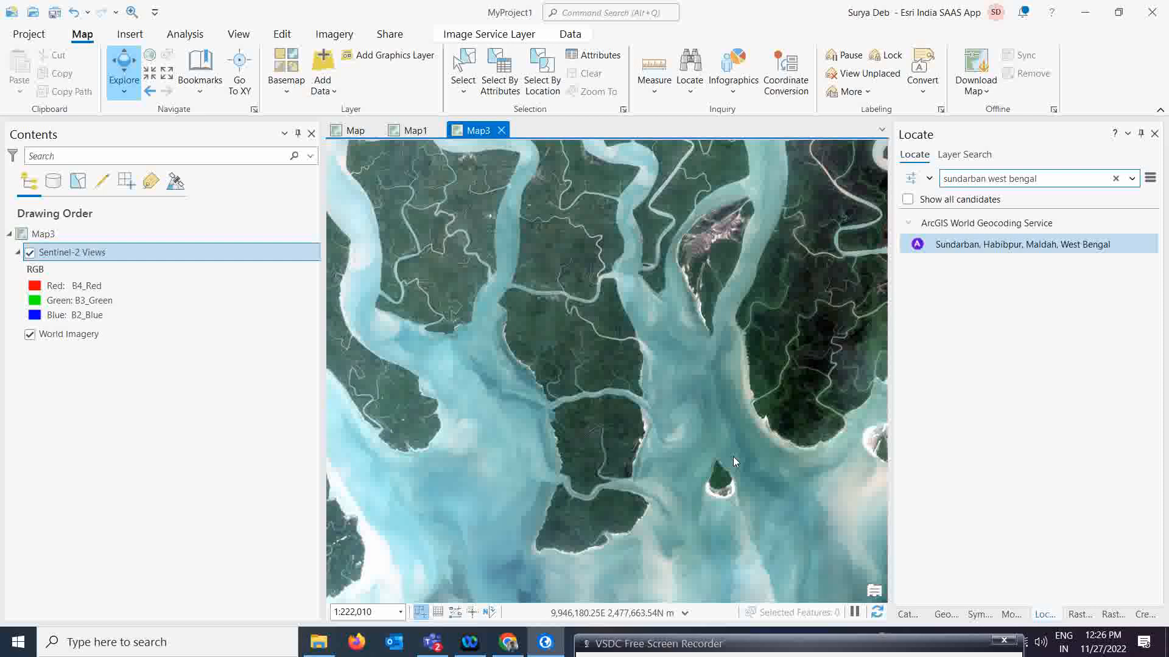
Read the band description of the Color Infrared with DRA template and apply that template to the Sentinel-2 Views layer
right_click(87, 255)
click(160, 616)
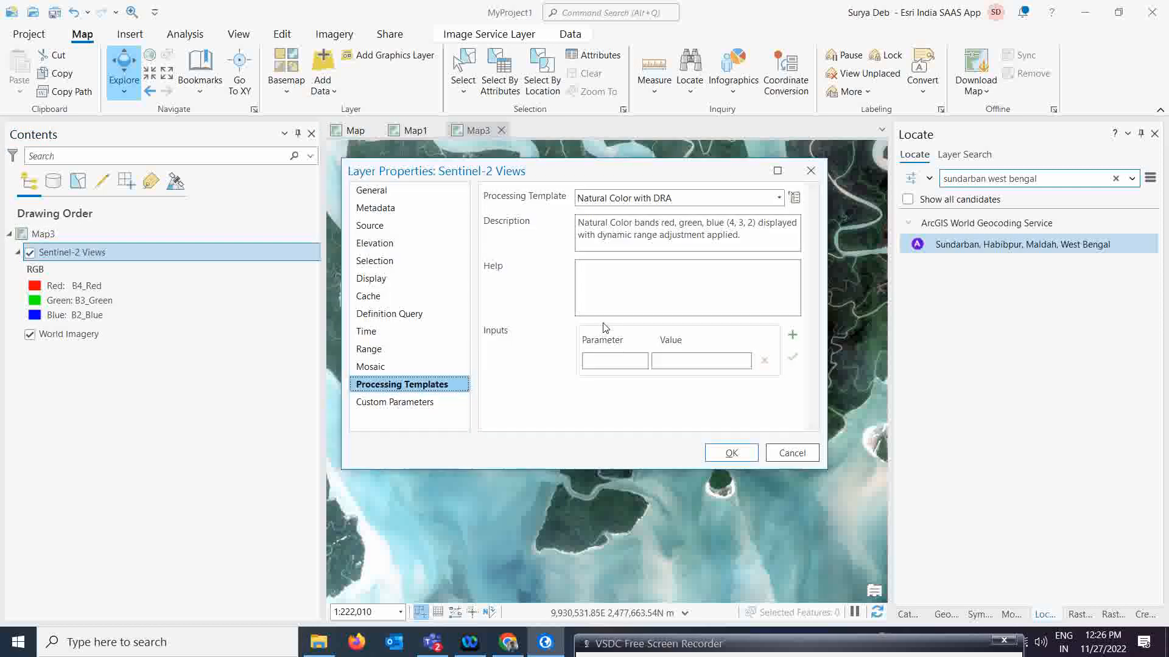
click(778, 198)
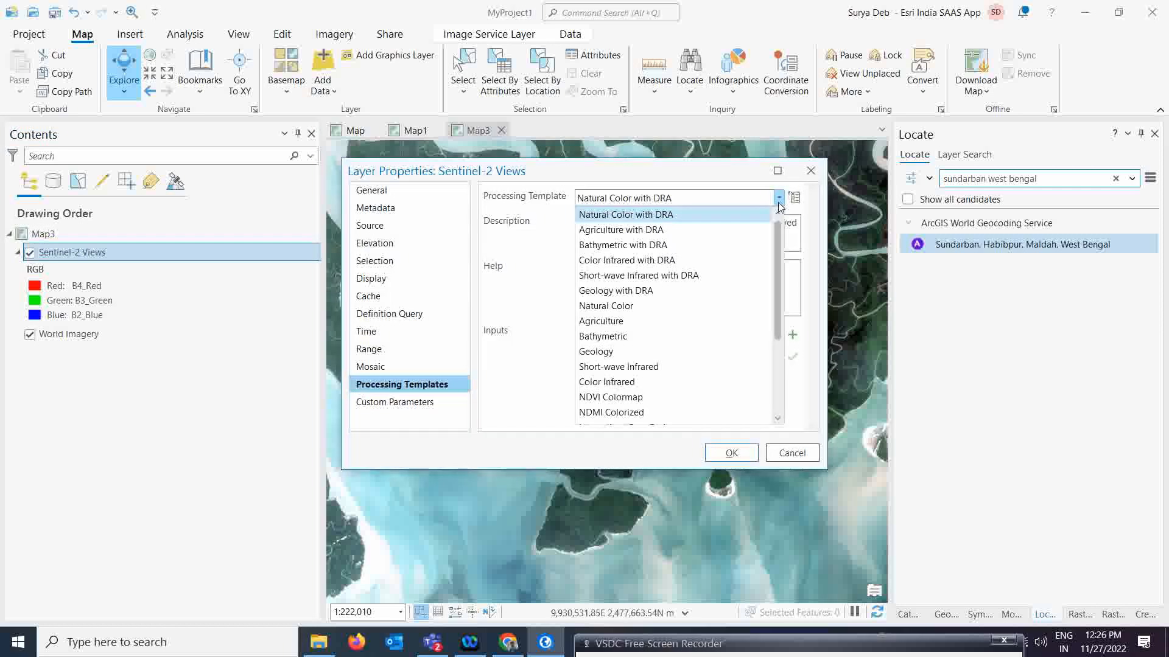
click(618, 264)
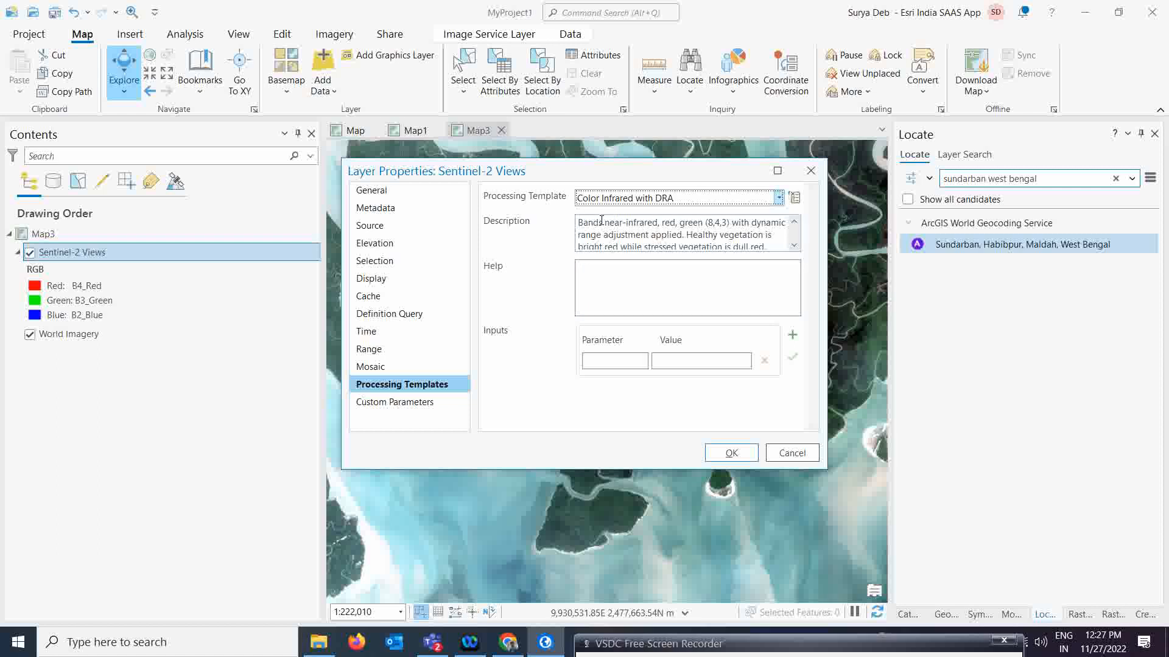
drag(581, 222, 756, 225)
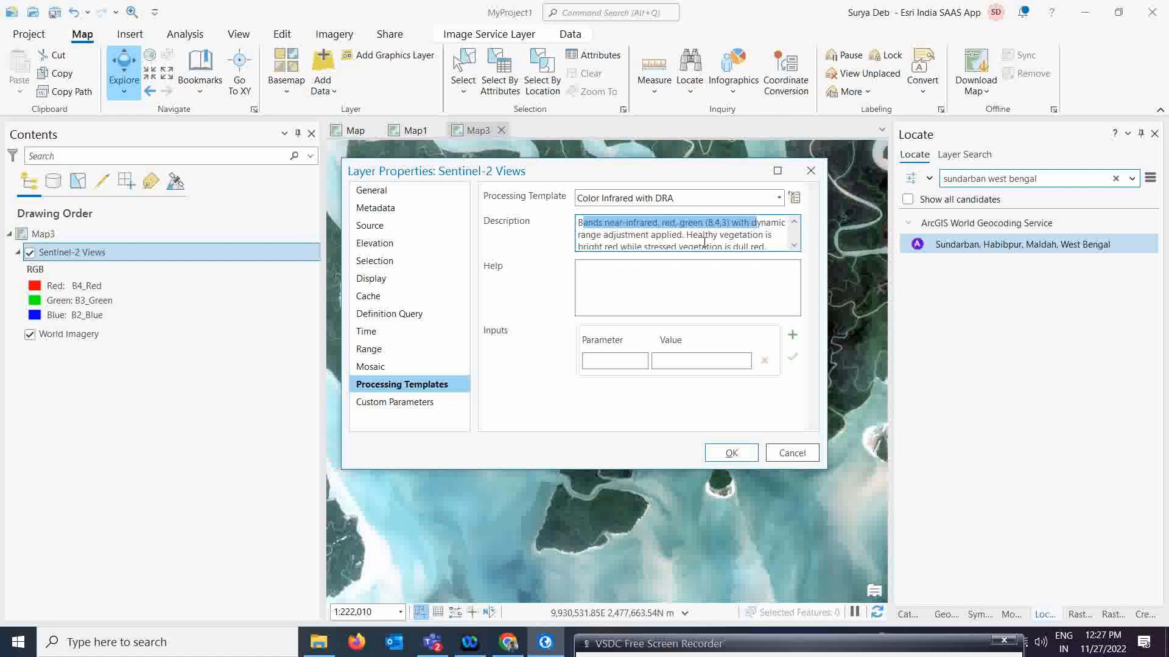
click(794, 245)
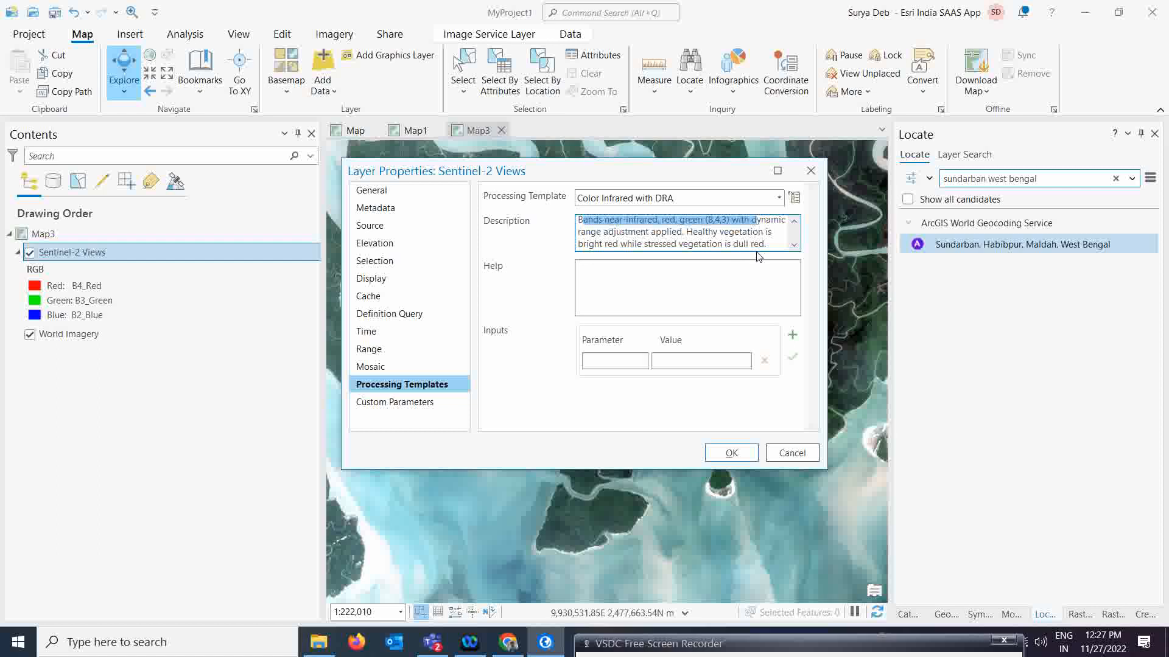
click(722, 454)
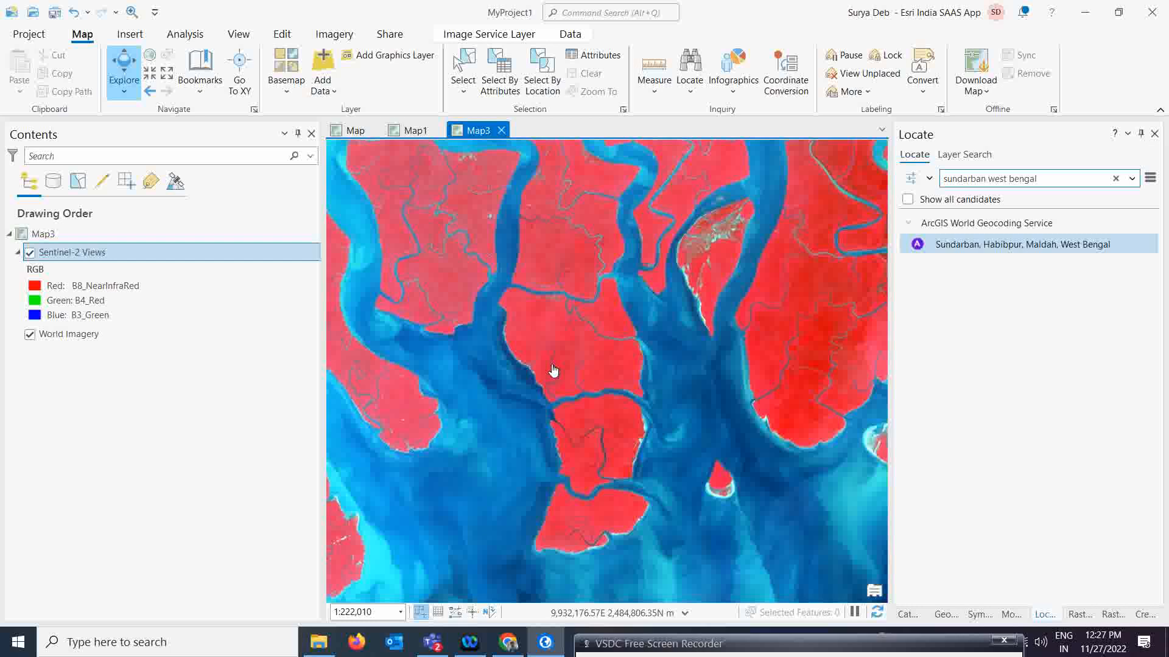
Select the Agriculture with DRA template for the Sentinel-2 Views layer, read its full description and apply it
click(100, 254)
right_click(100, 254)
key(Escape)
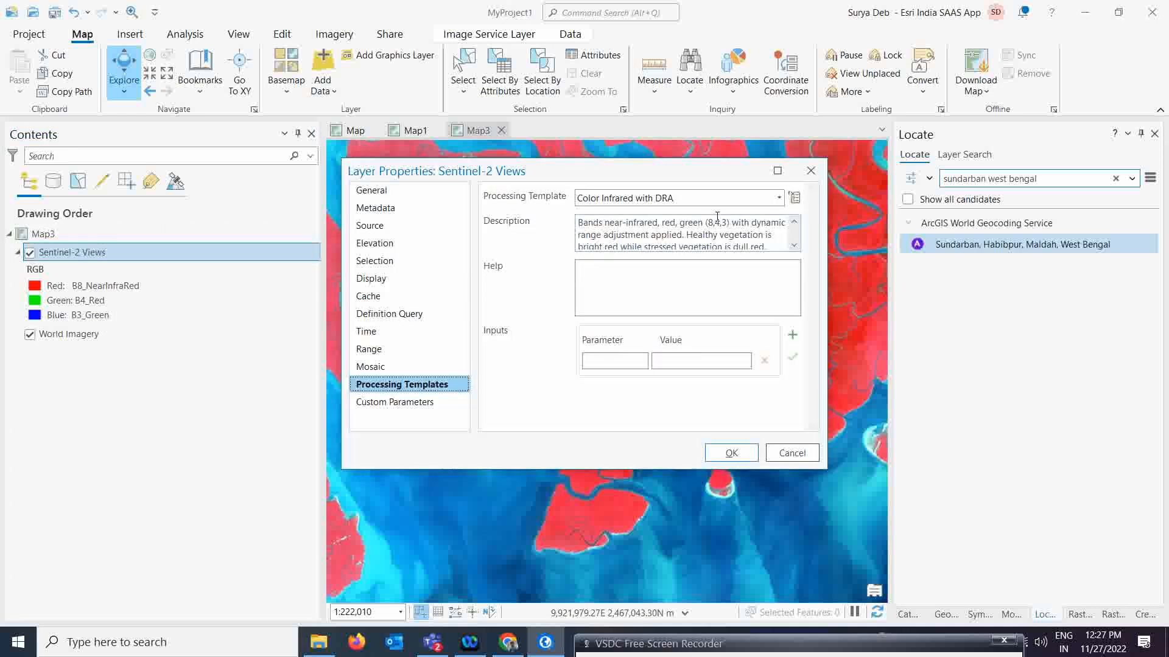
click(780, 199)
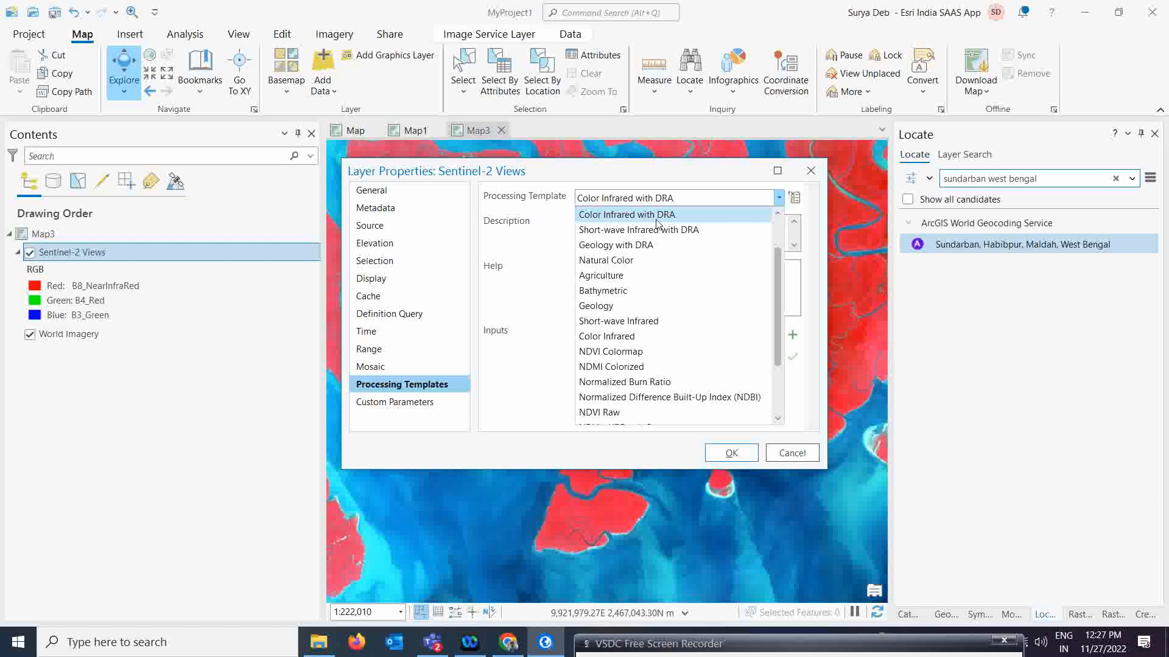
scroll(674, 257, up, 1)
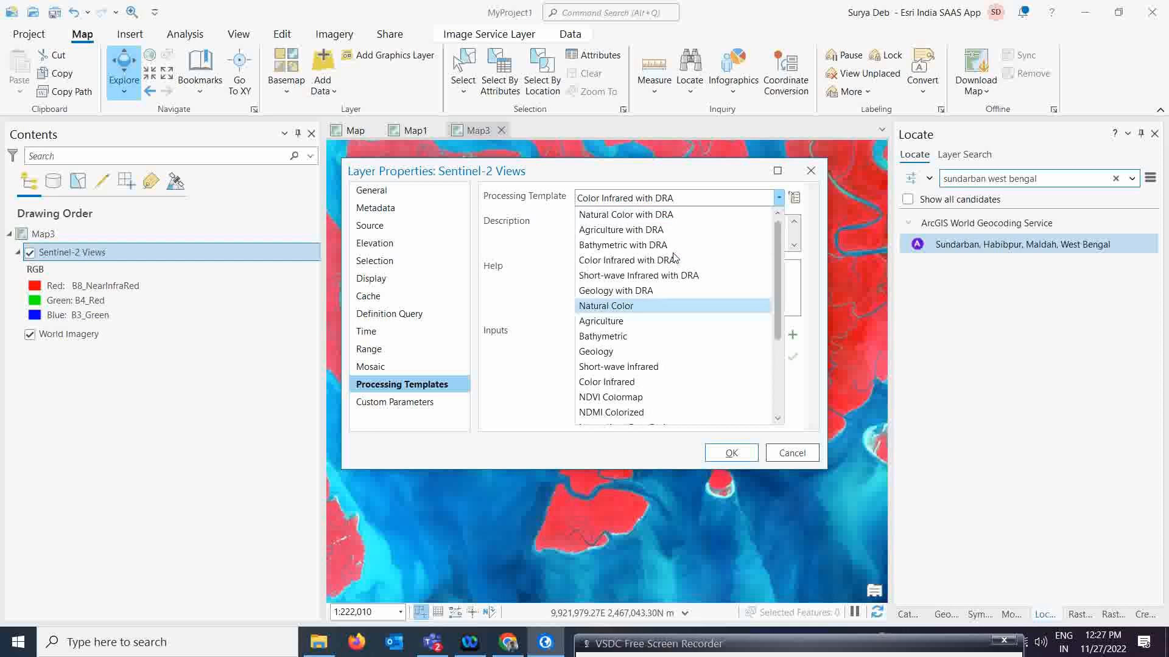
click(629, 235)
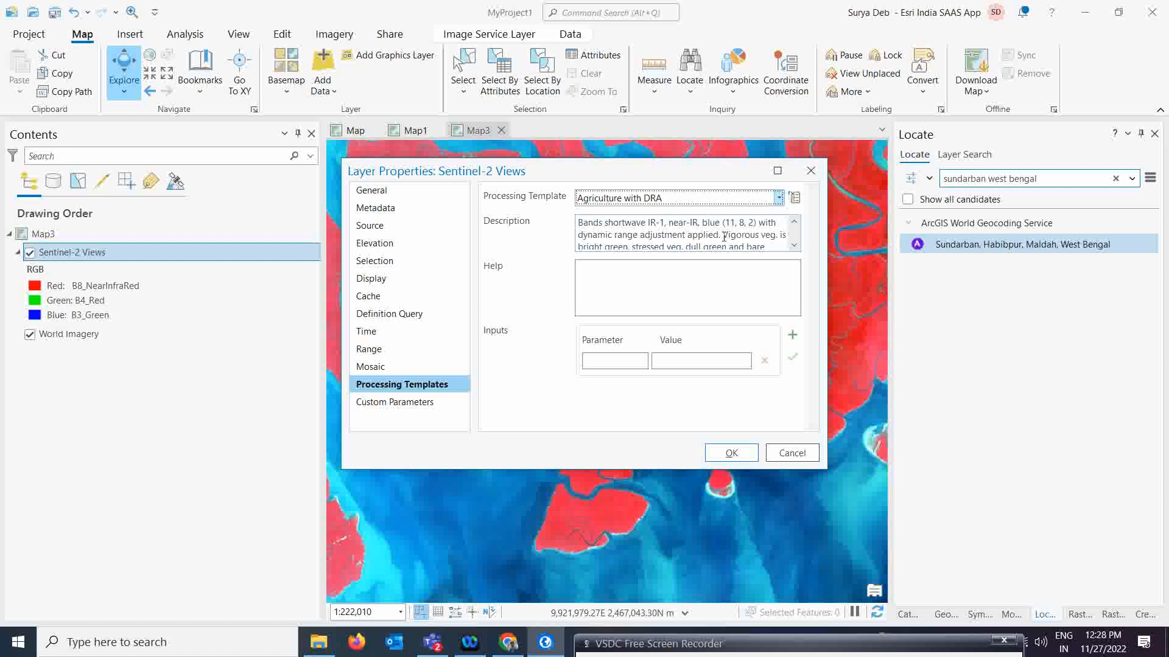
click(794, 245)
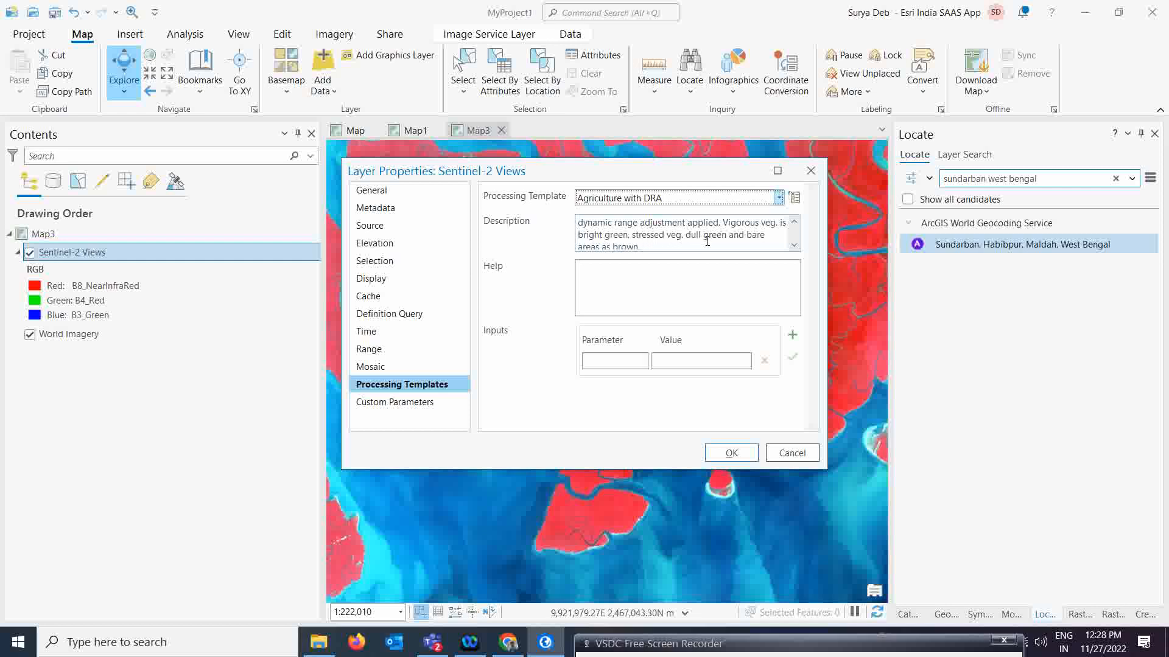
click(794, 246)
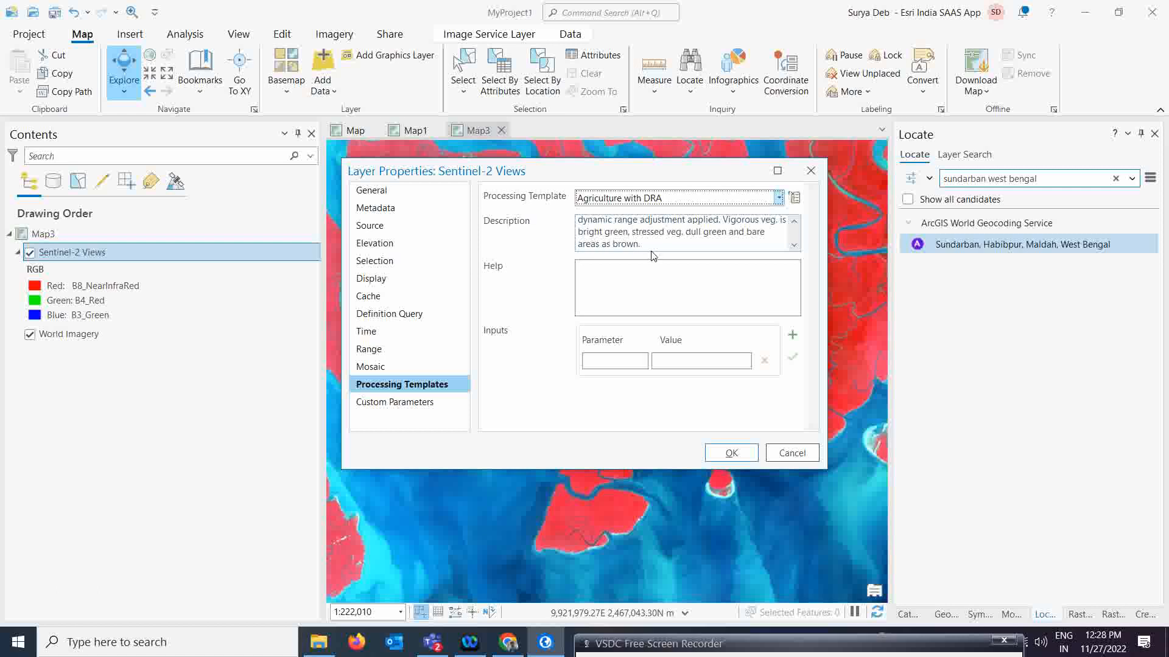
click(732, 454)
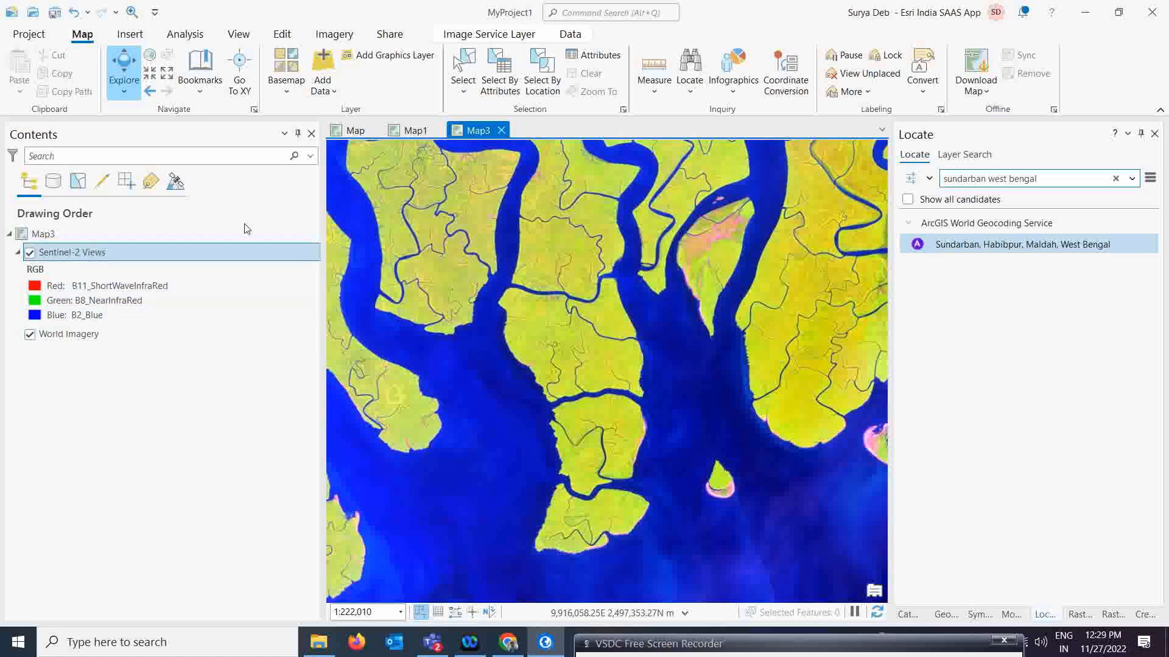
Apply the Bathymetric with DRA processing template to the Sentinel-2 Views layer
right_click(78, 261)
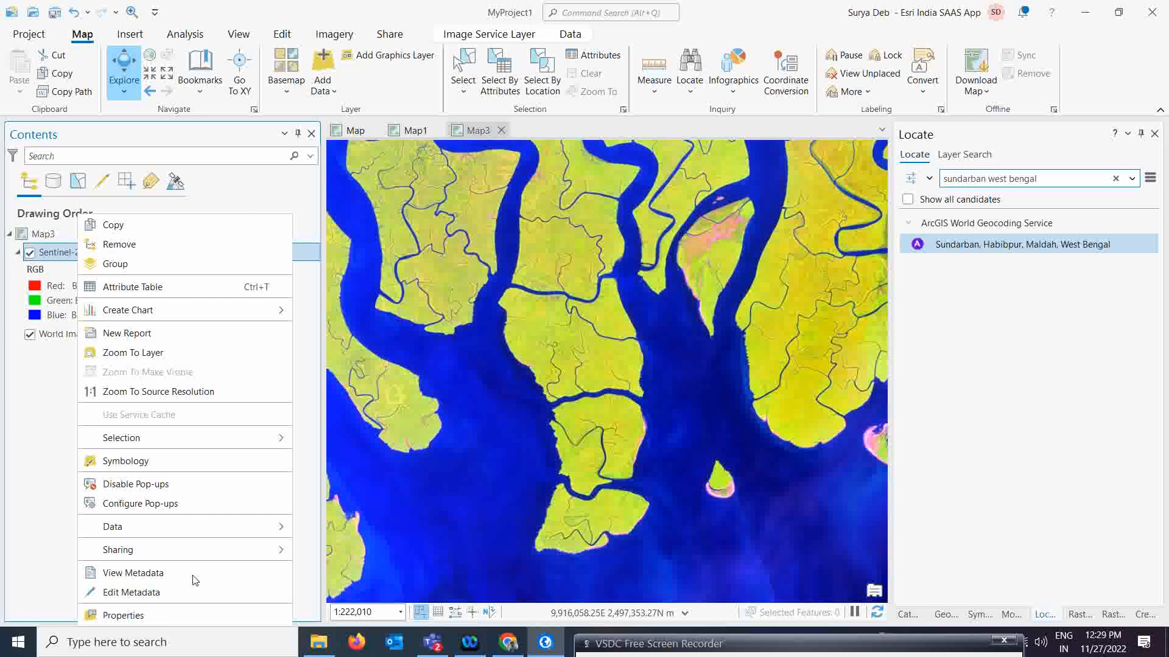
click(139, 618)
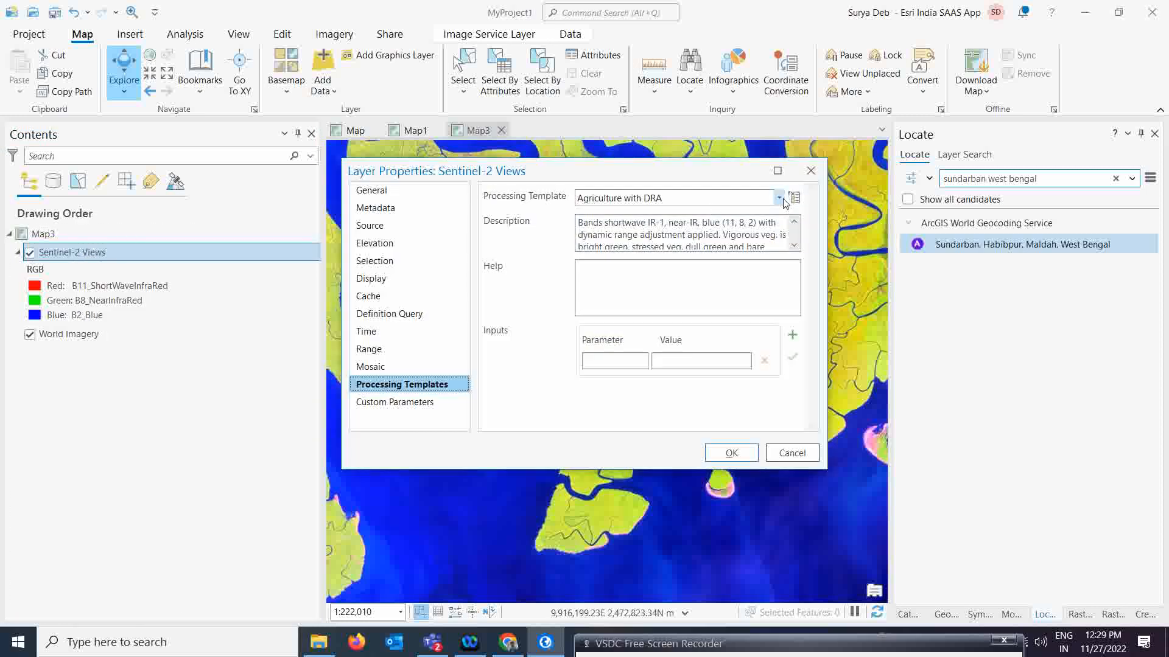
click(777, 198)
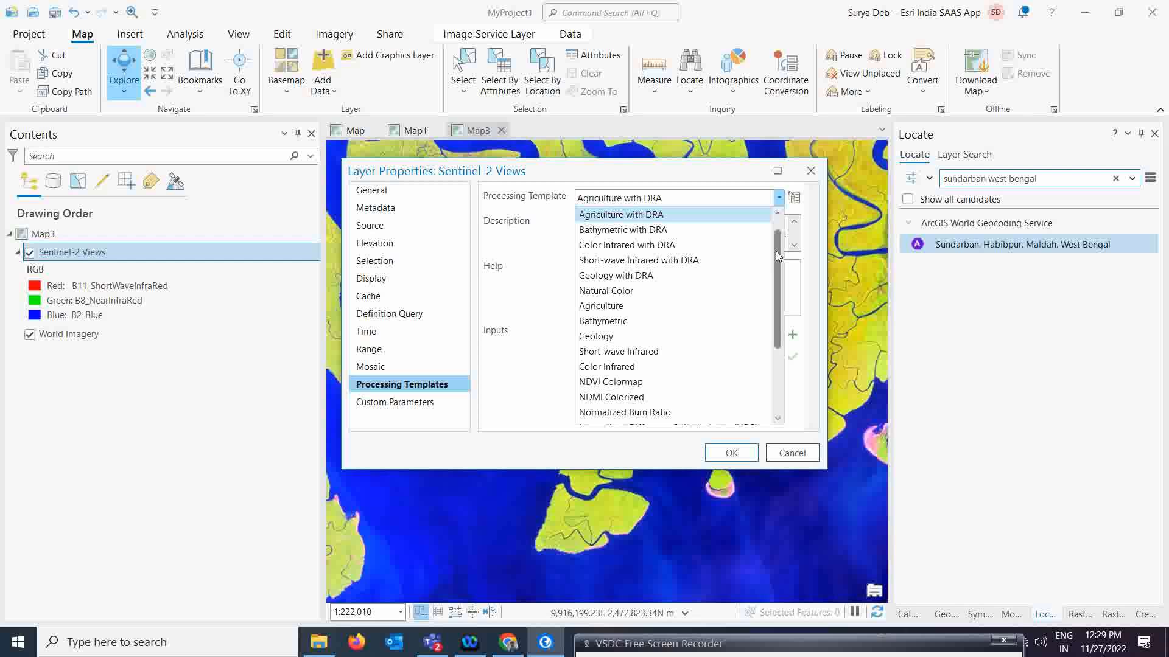
scroll(777, 247, up, 1)
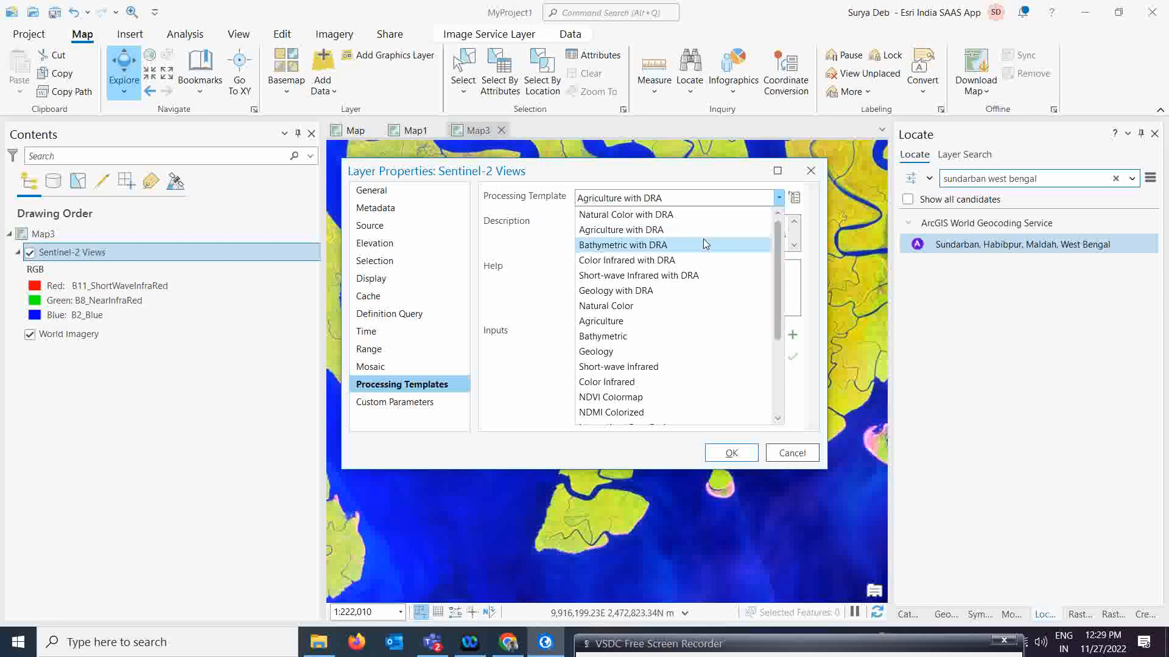
click(625, 246)
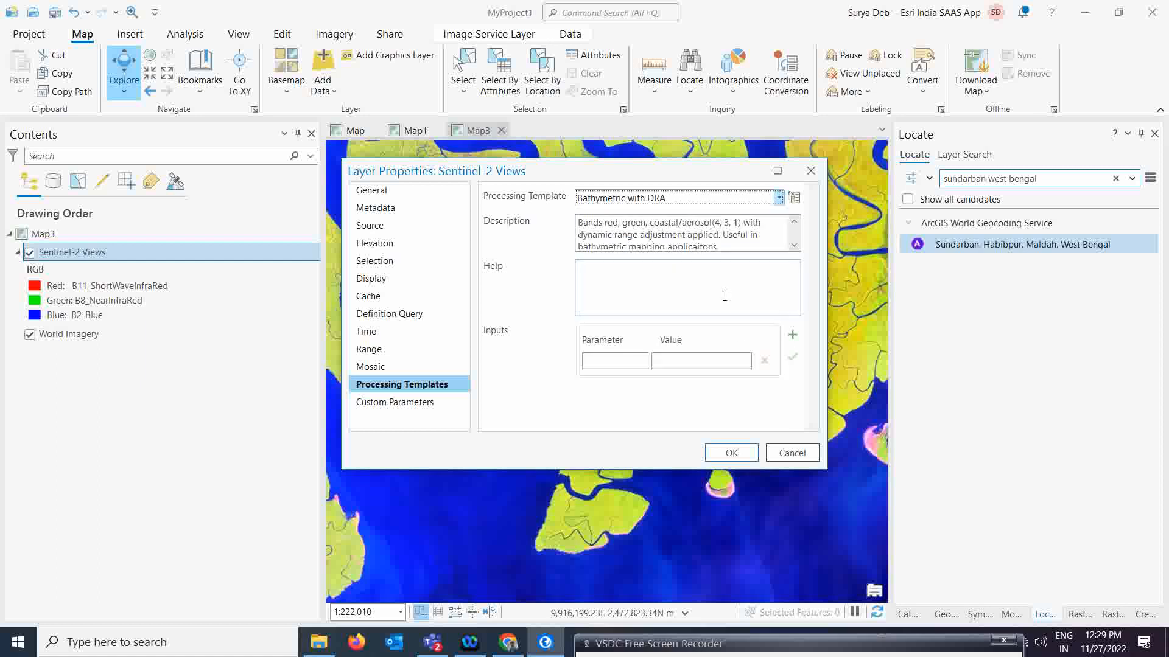
click(731, 456)
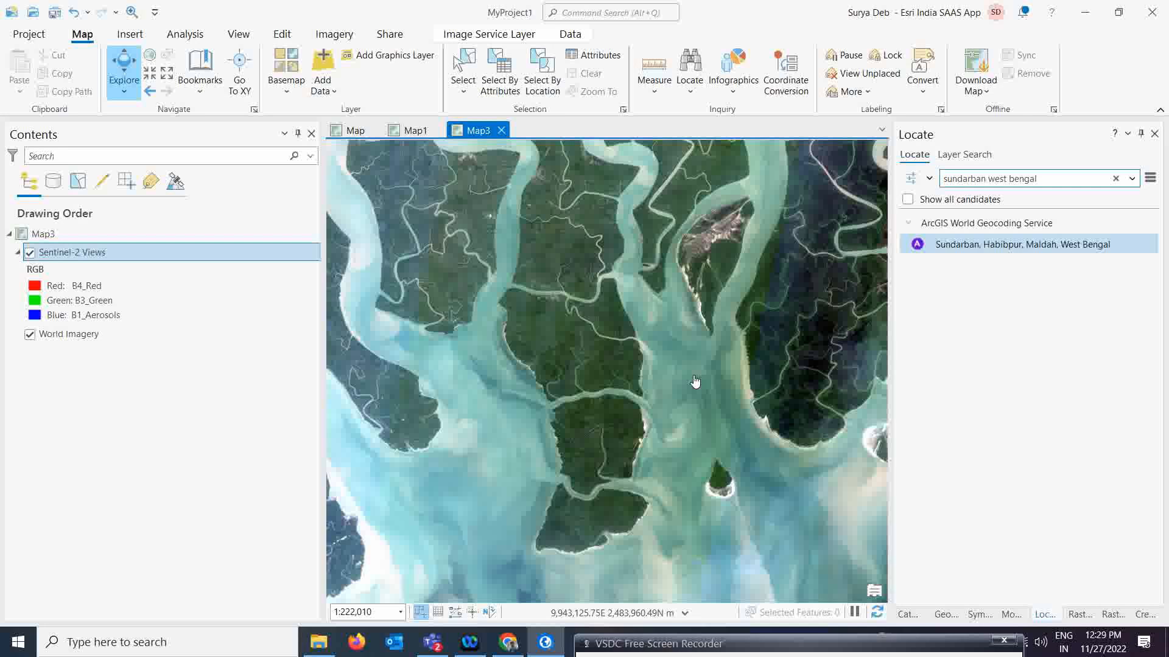
Select the Short-wave Infrared with DRA template for the Sentinel-2 Views layer, read its full description and apply it
click(75, 252)
right_click(75, 252)
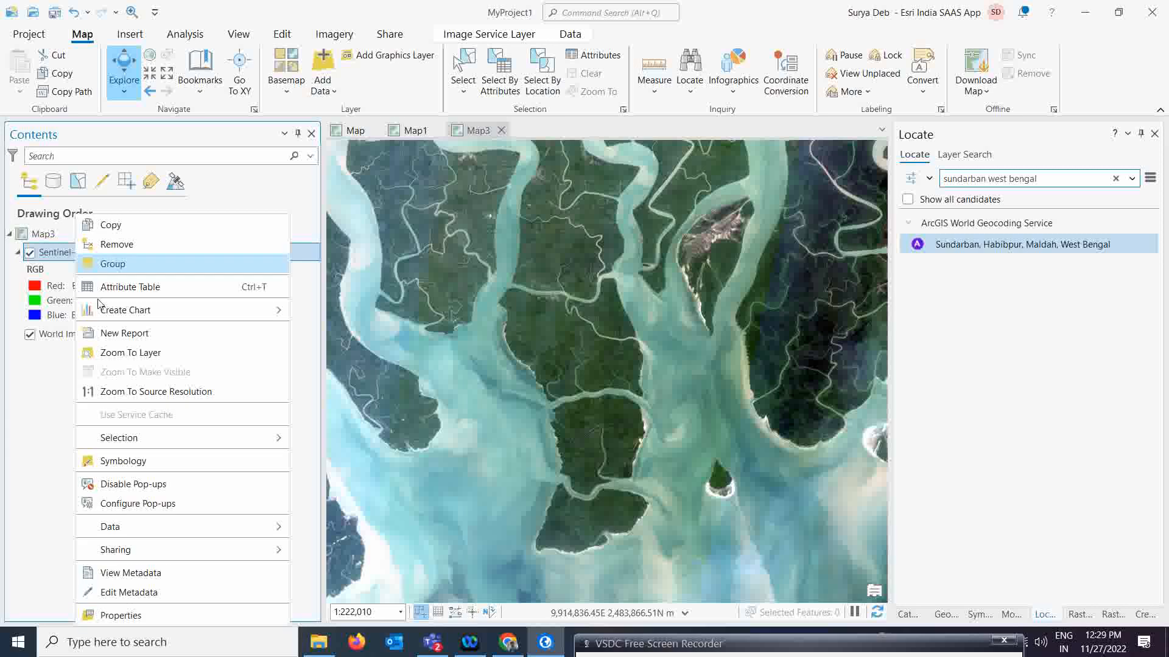
click(120, 618)
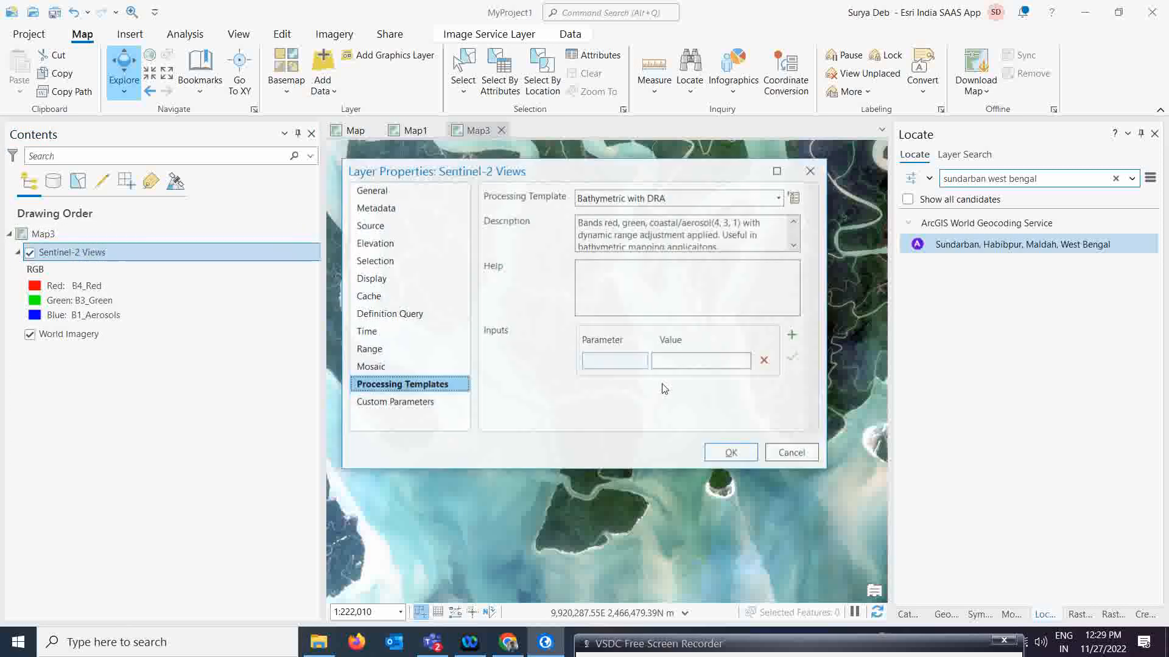
drag(686, 168, 705, 153)
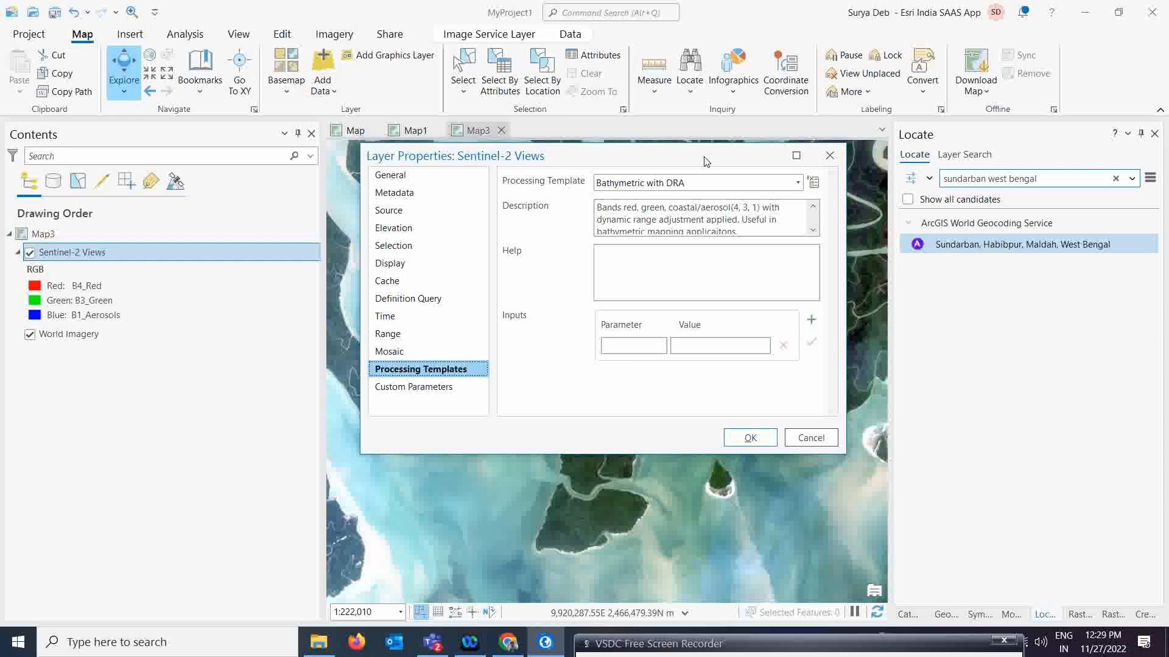
click(798, 184)
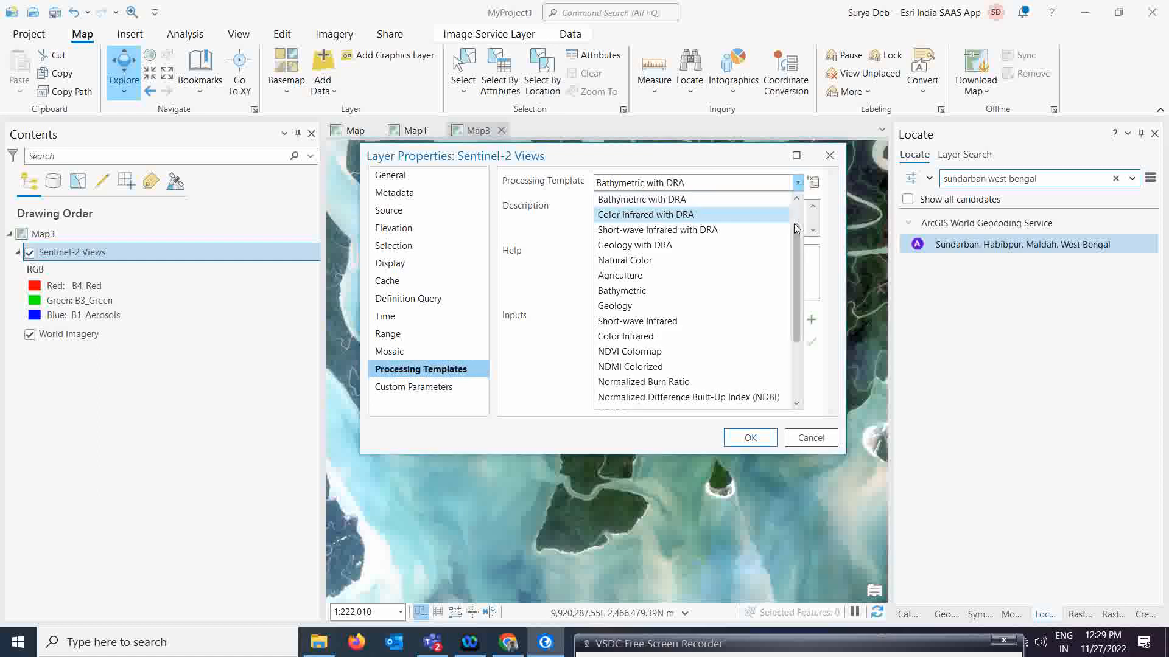
scroll(793, 224, up, 1)
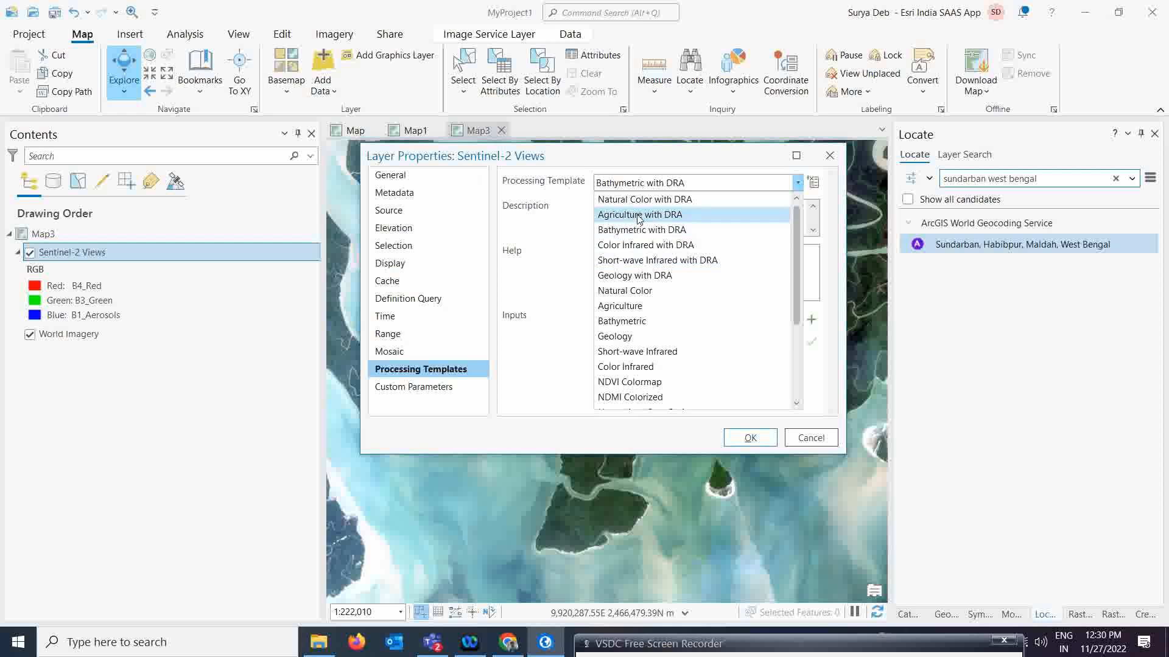
click(658, 261)
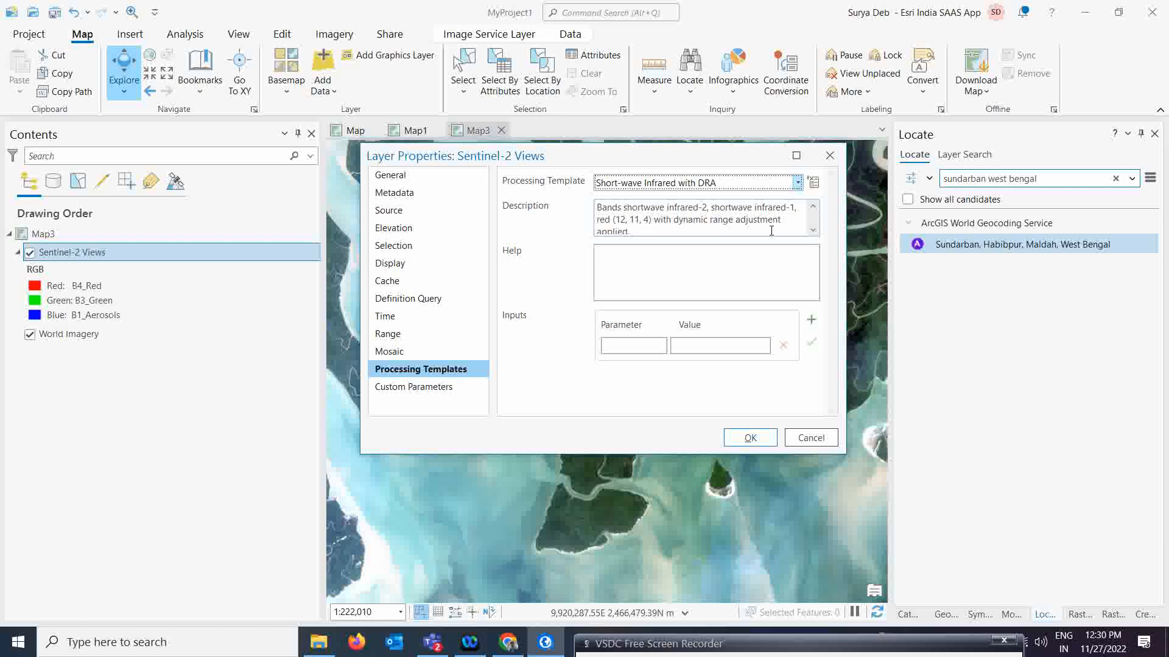
click(813, 231)
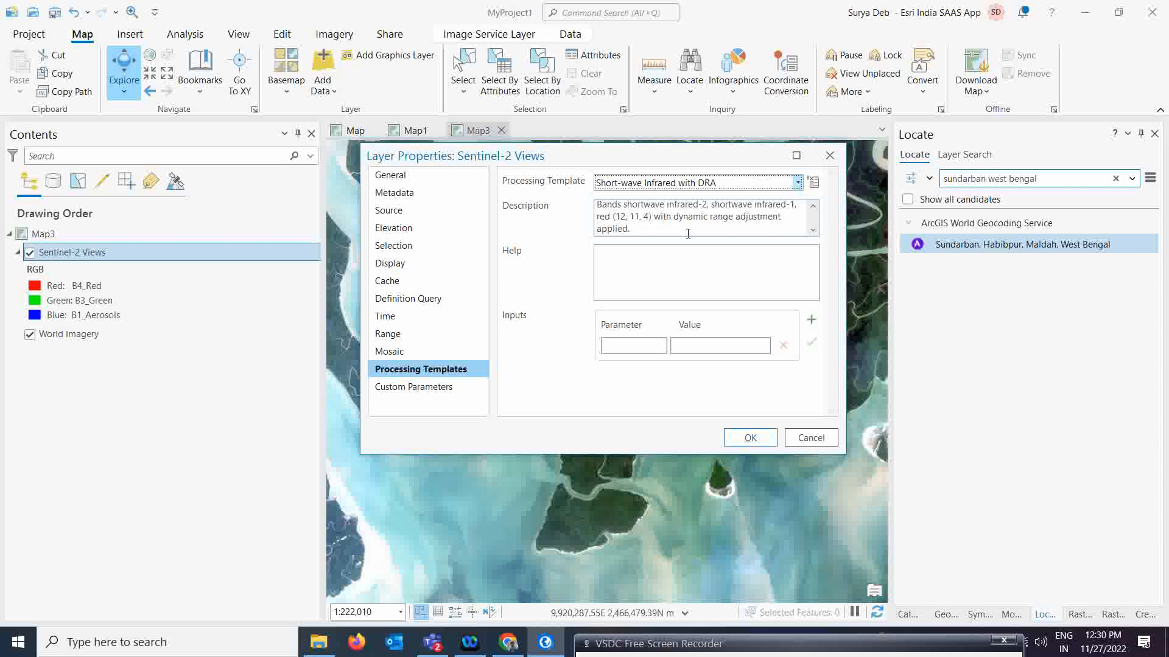
click(751, 440)
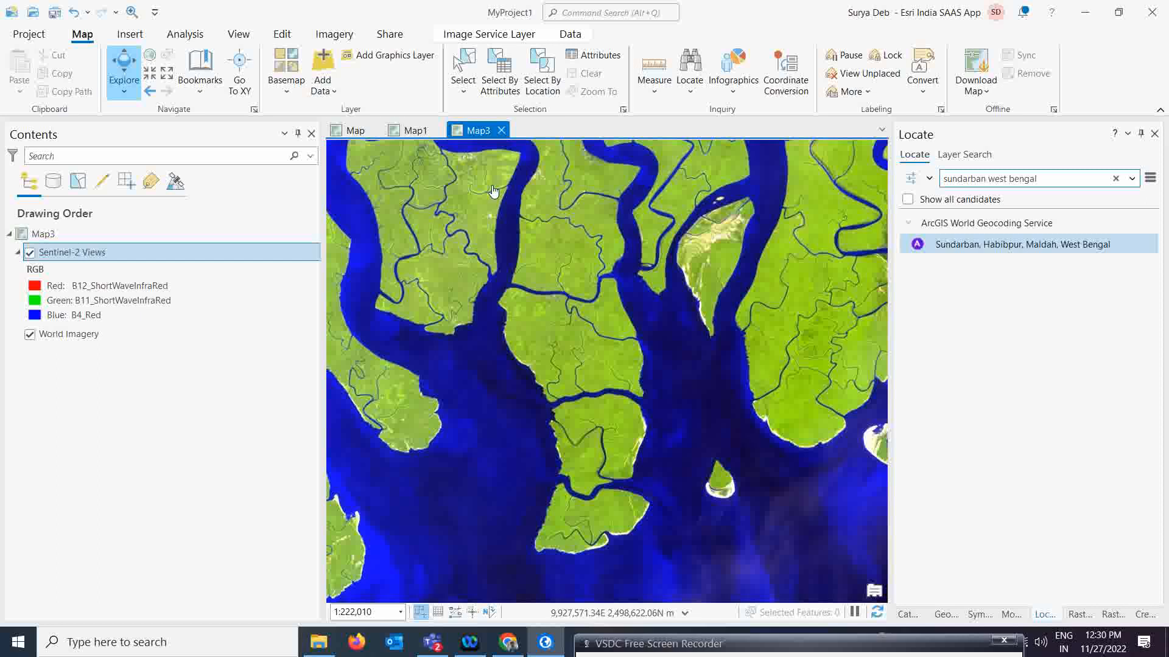
Change the Sentinel-2 Views layer's processing template to Geology and apply it
right_click(87, 255)
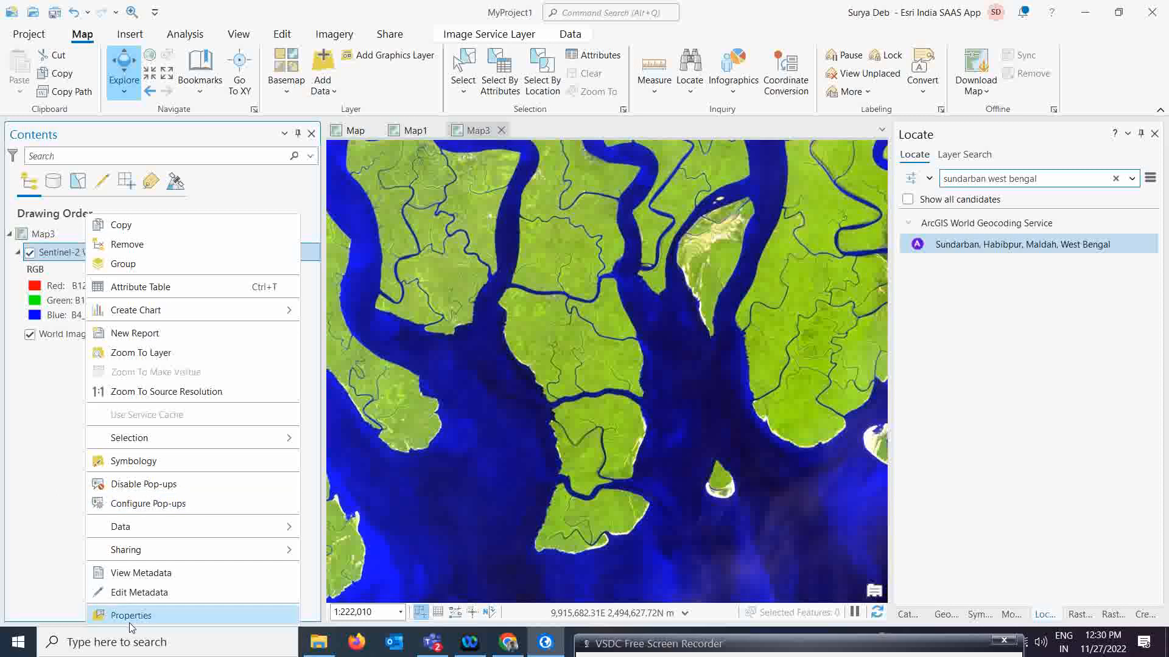
key(Escape)
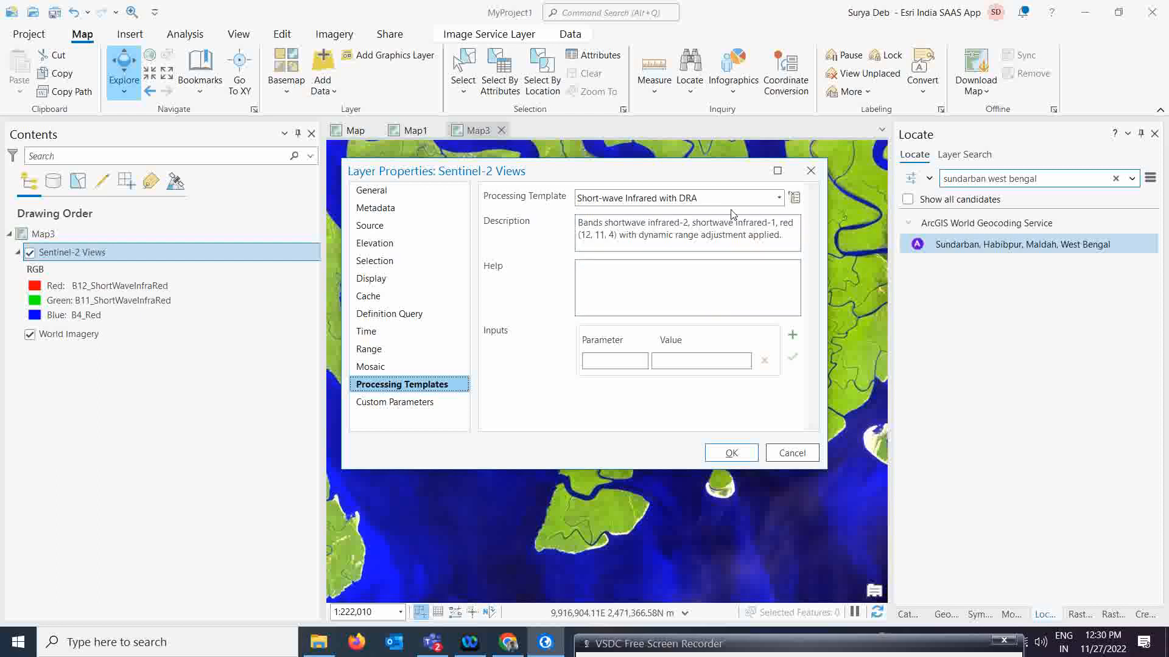
click(778, 198)
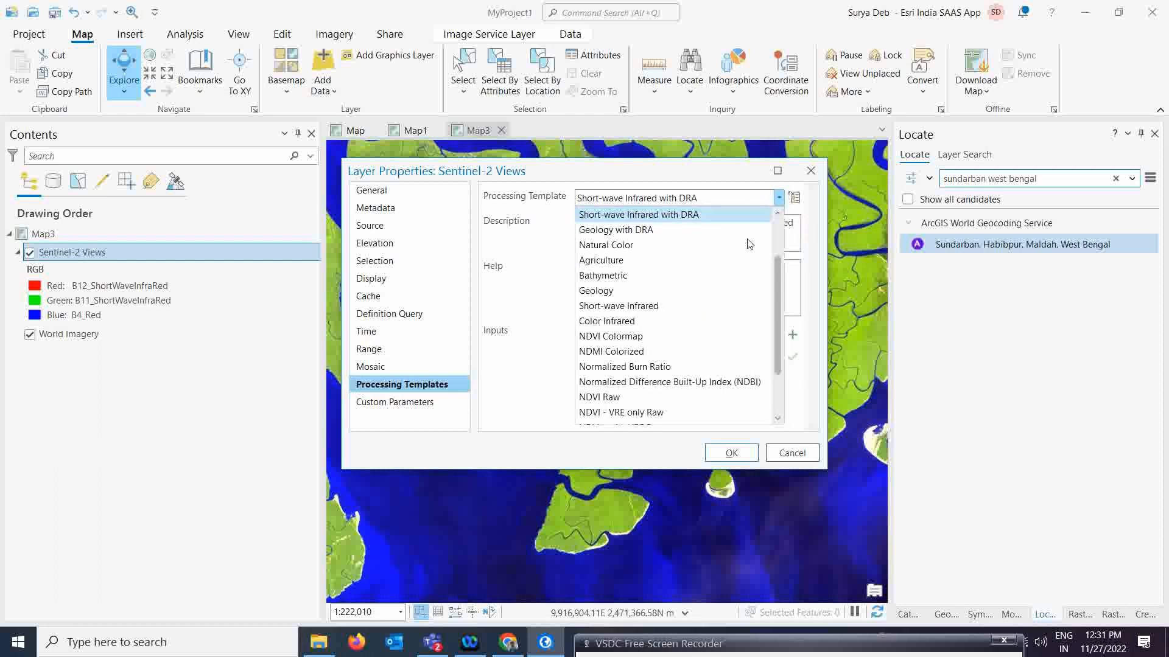
click(599, 294)
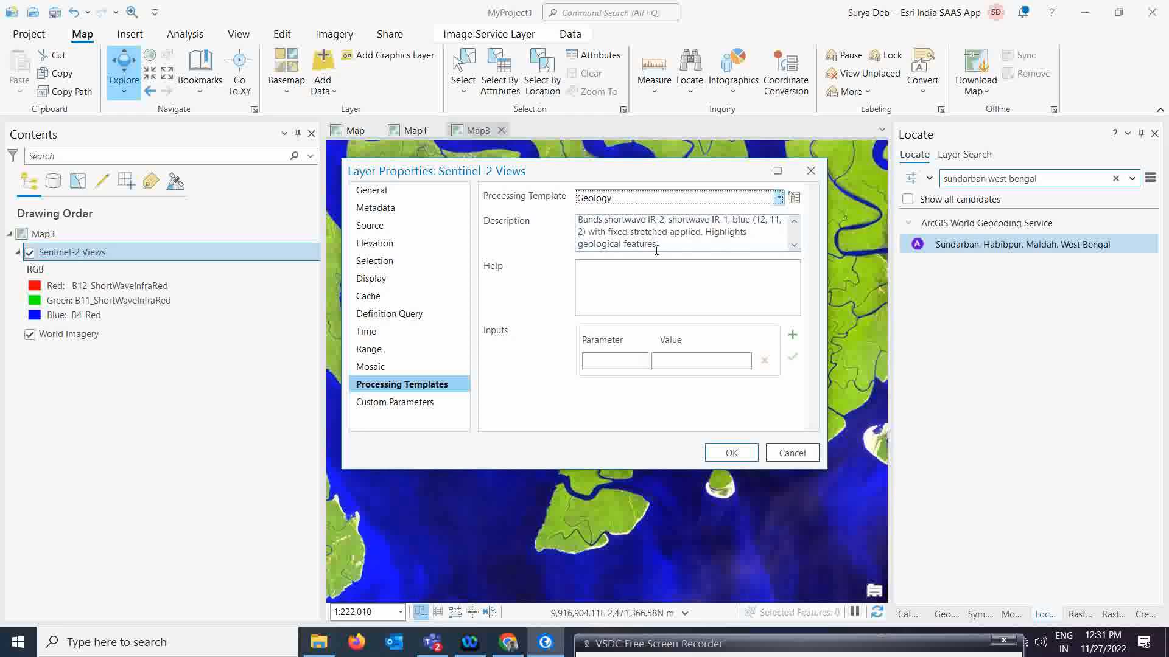
click(730, 453)
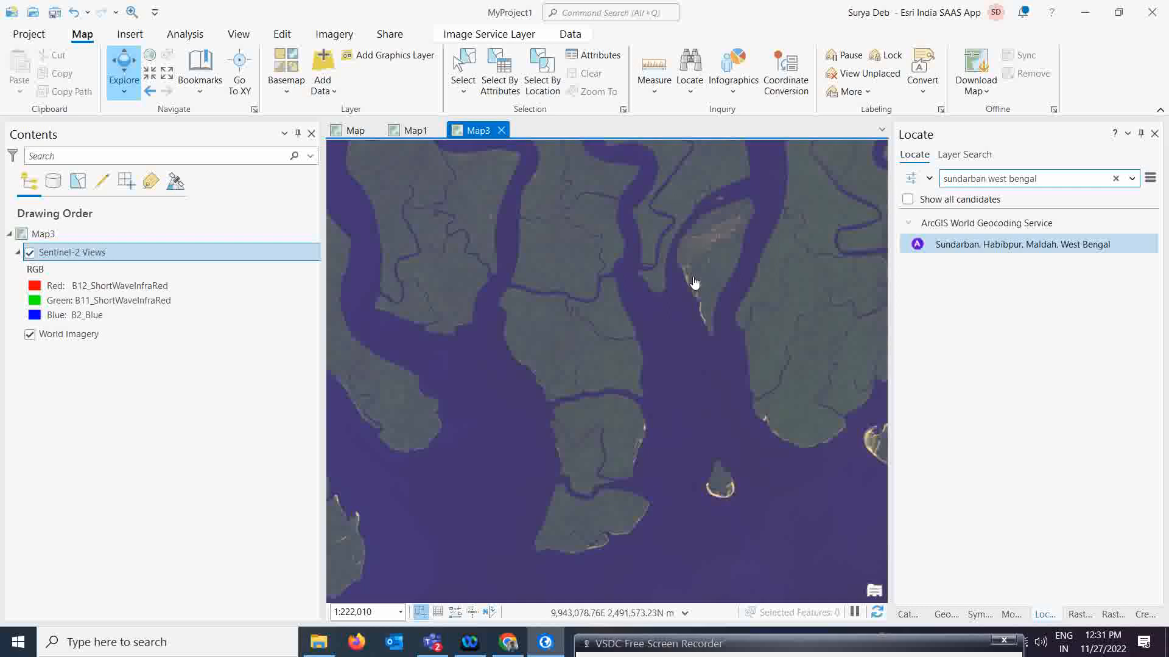
Switch the Sentinel-2 Views layer back to the Short-wave Infrared with DRA processing template
right_click(88, 257)
click(136, 620)
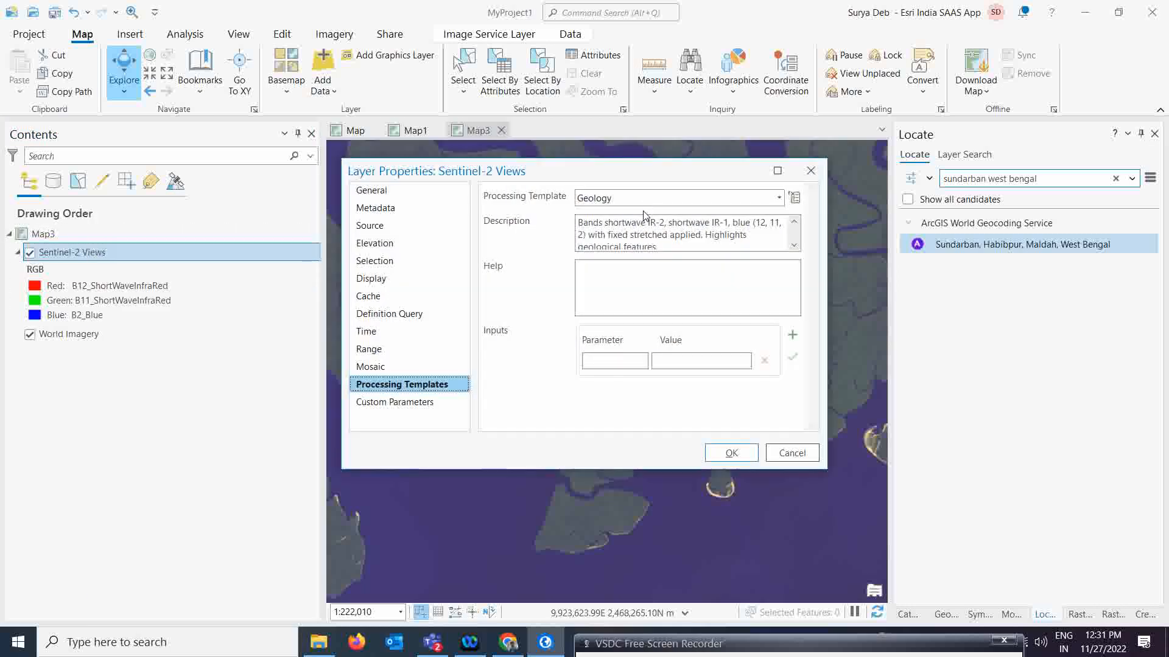
click(779, 198)
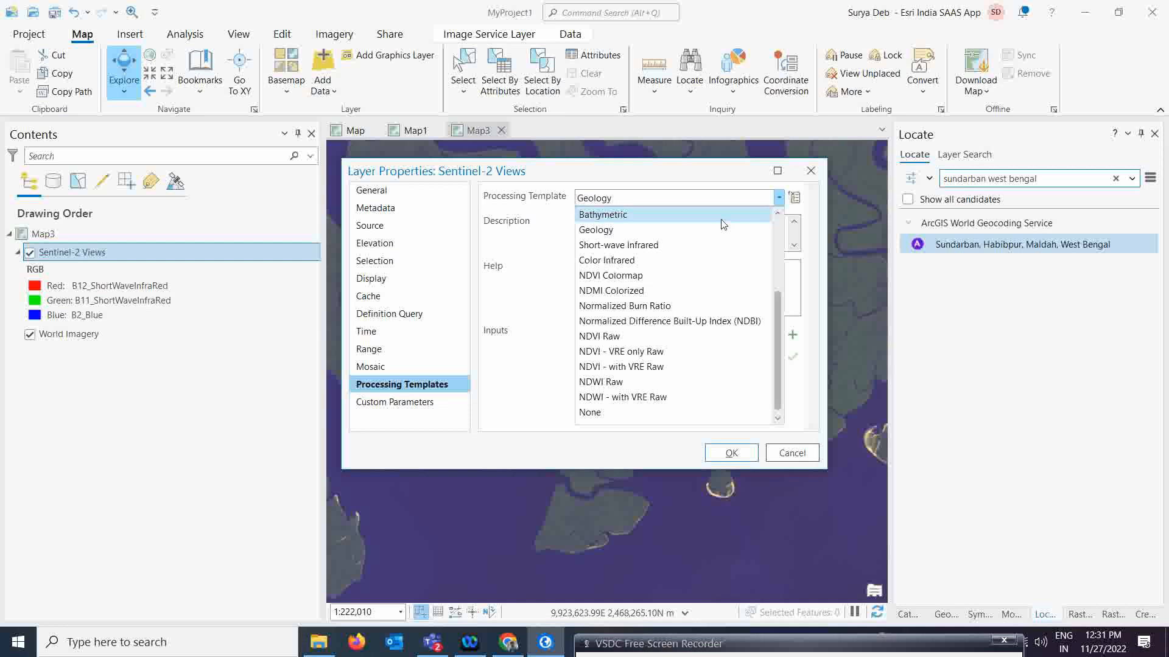
scroll(636, 251, up, 2)
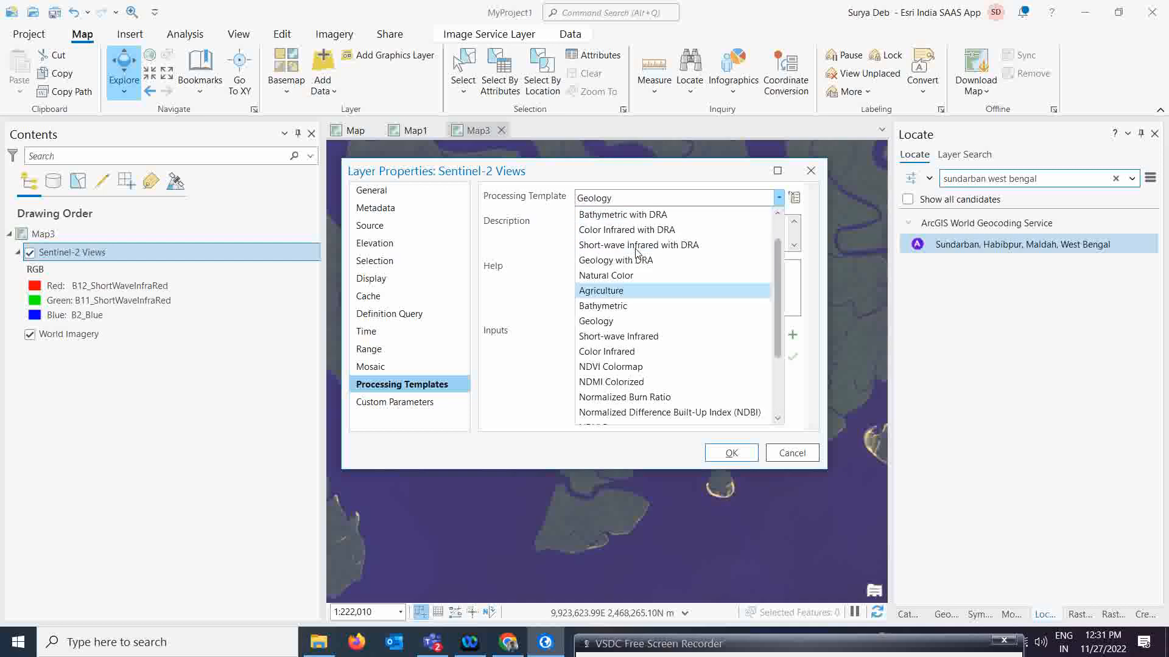
click(635, 248)
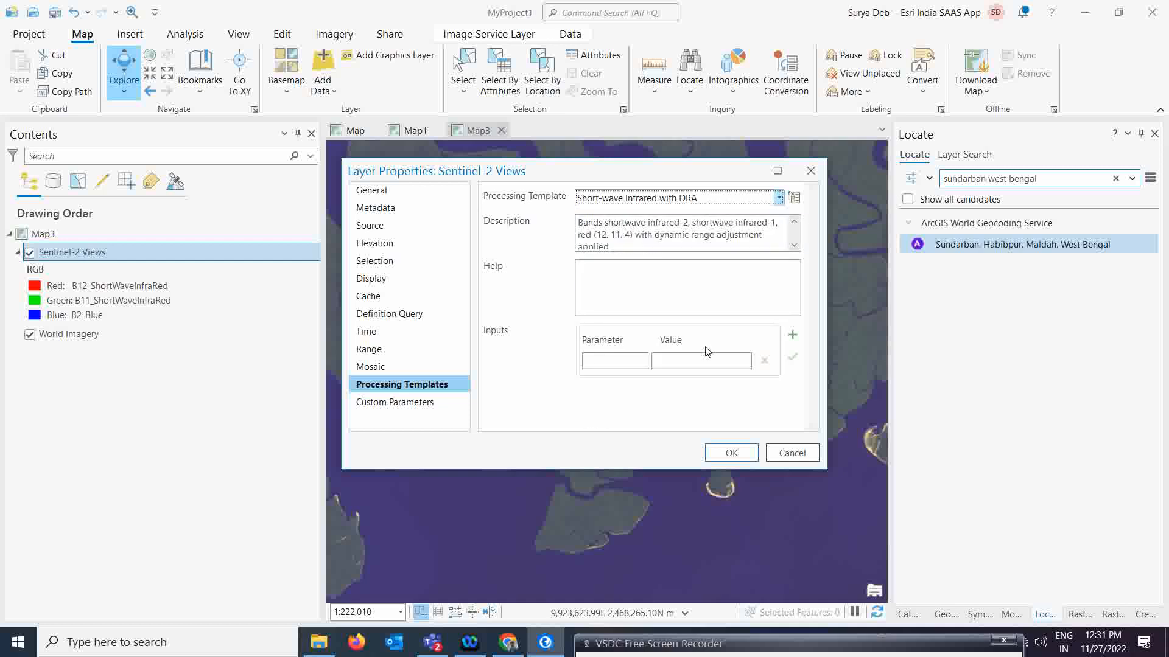
click(729, 455)
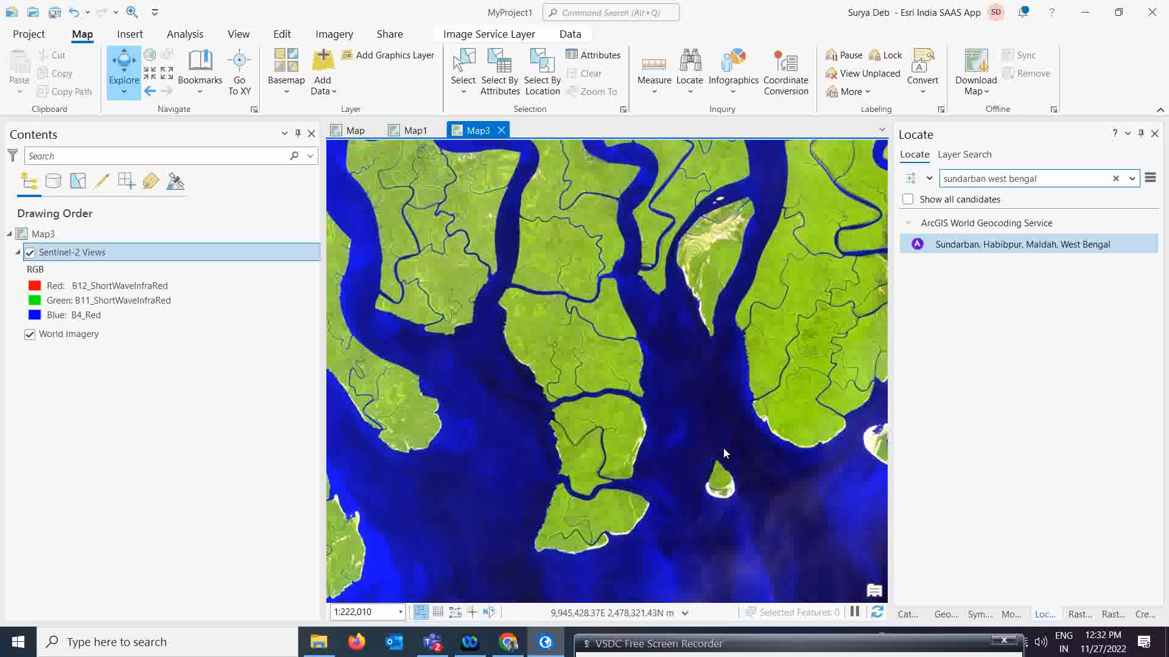
drag(732, 645, 696, 631)
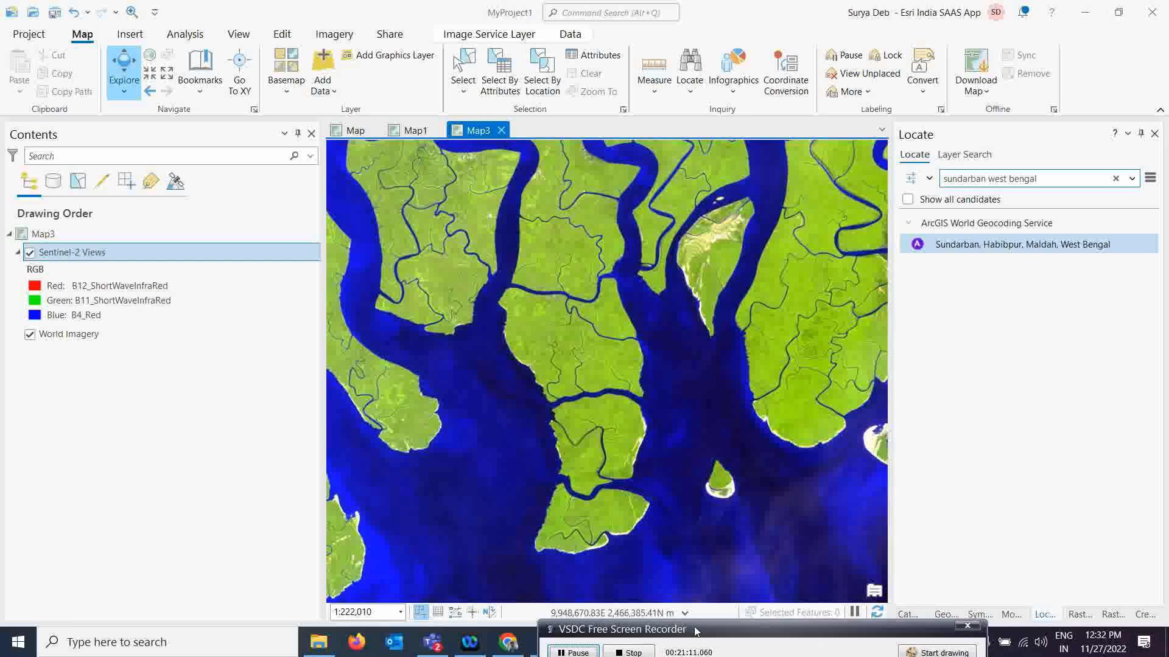